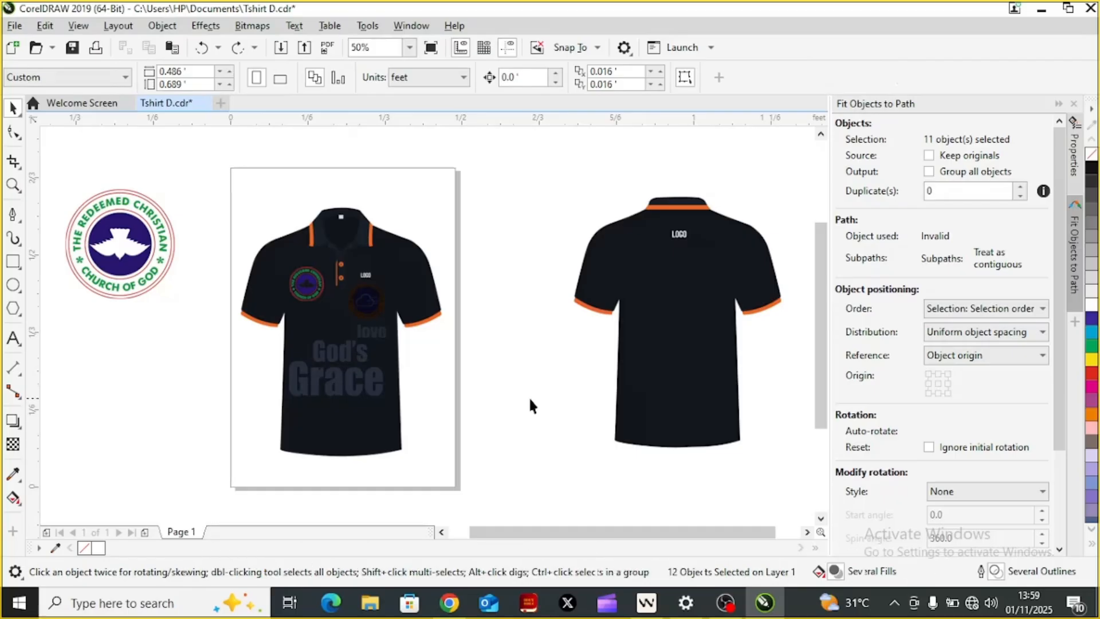
Step: Import Rccg_logo-removebg-preview at about 0.19 ft square below the existing church logo, and delete that placed copy
left_click(530, 405)
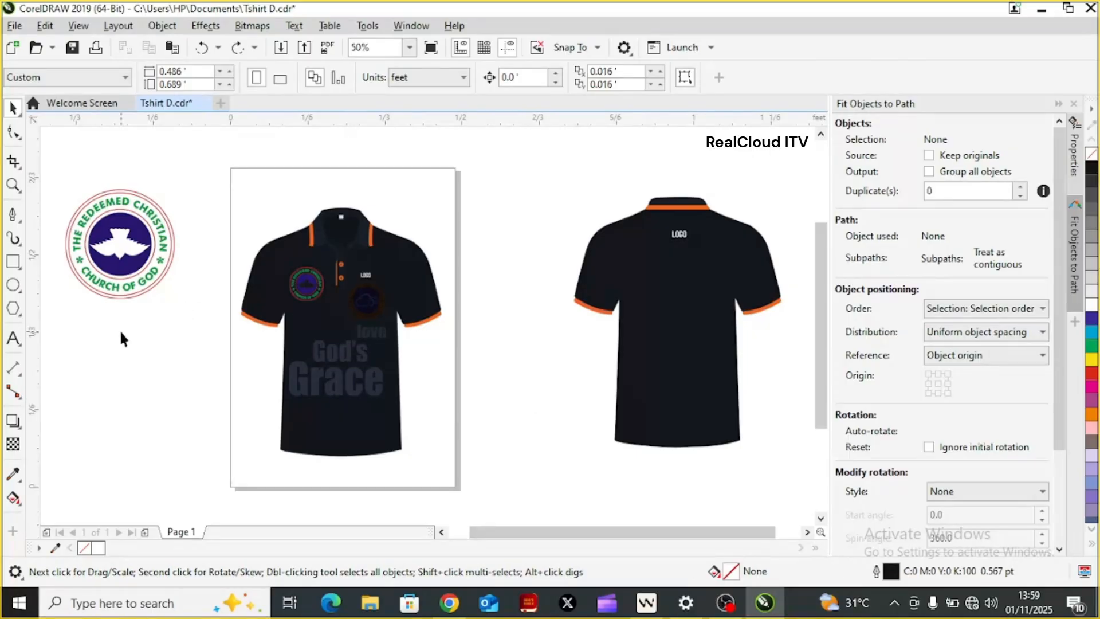
left_click(11, 30)
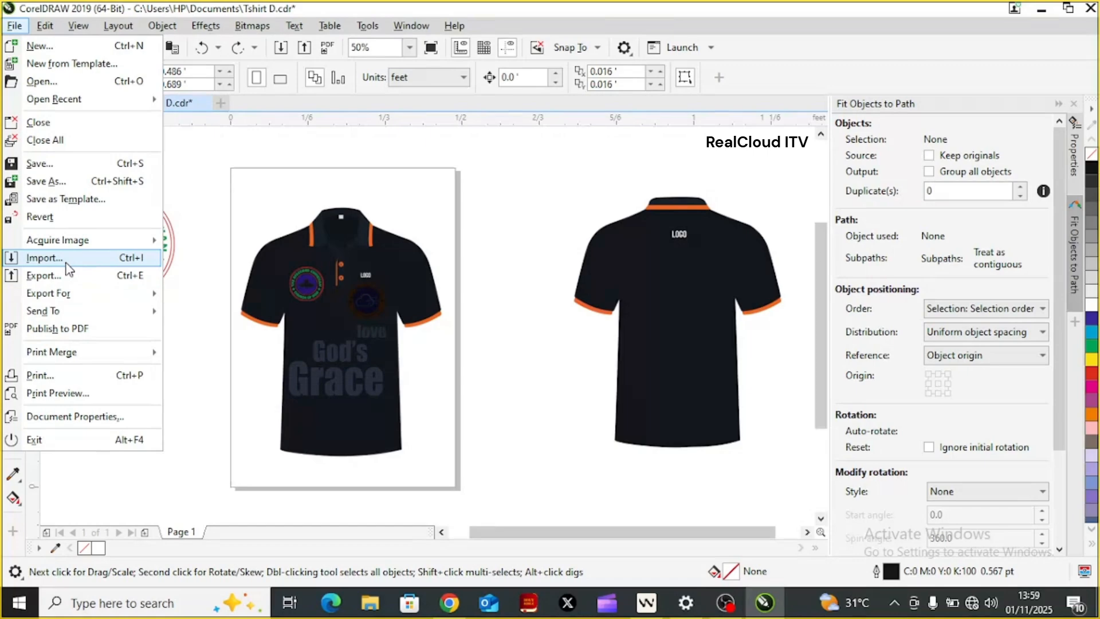
left_click(67, 263)
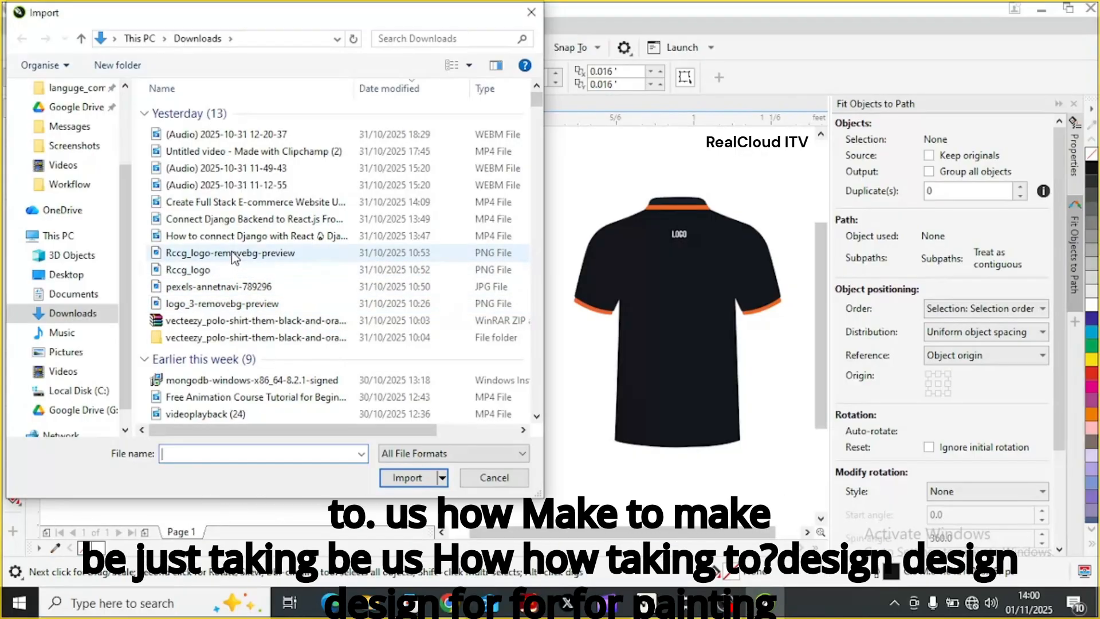
left_click(234, 258)
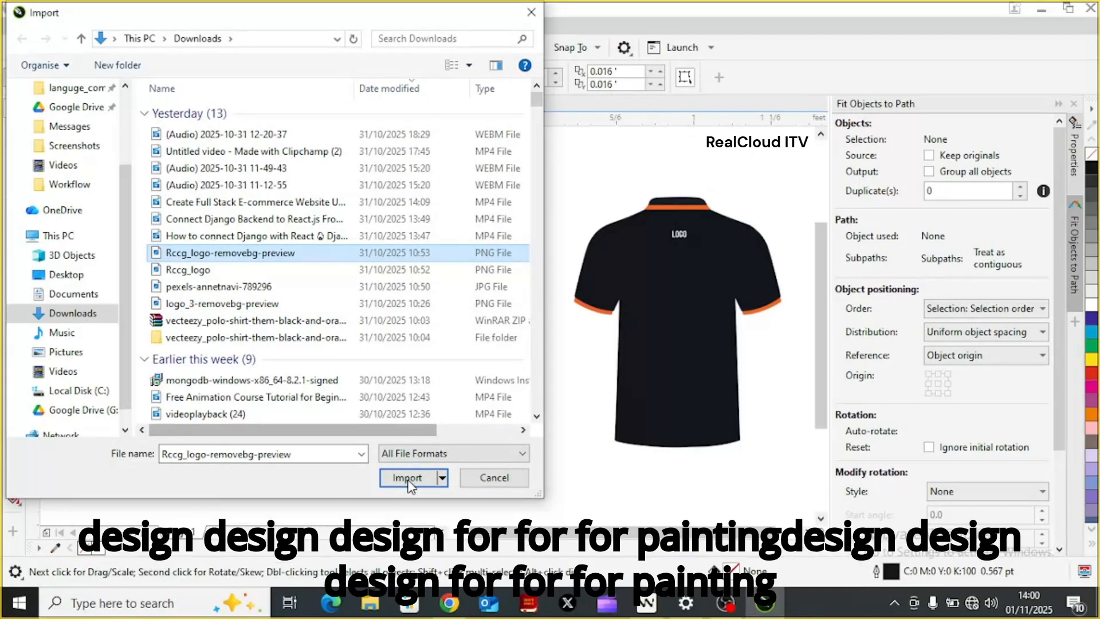
left_click(407, 477)
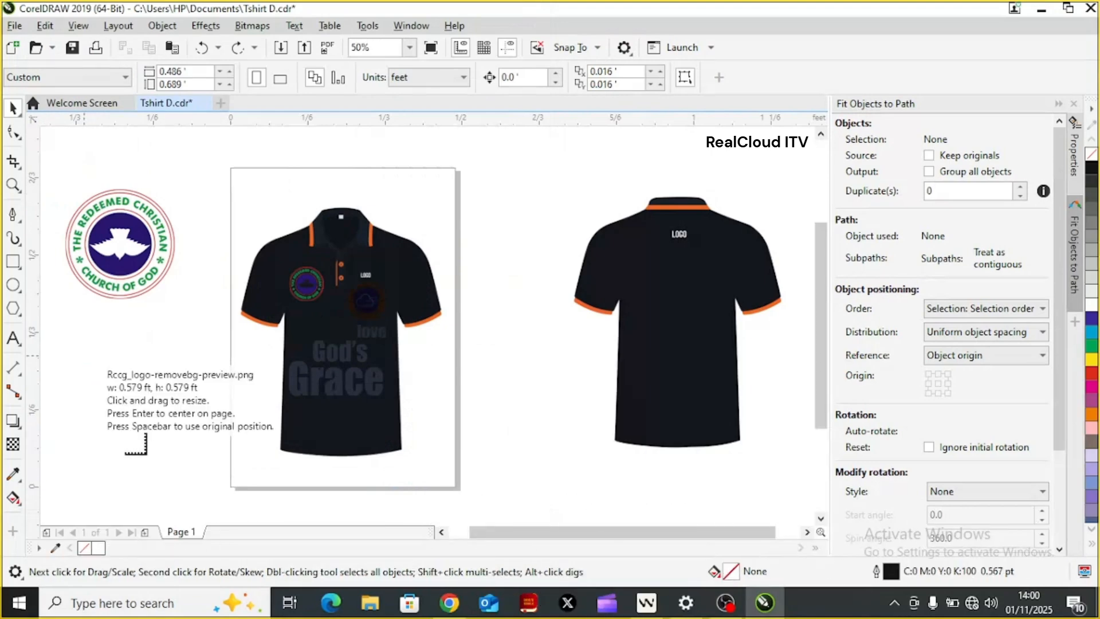
left_click_drag(84, 355, 163, 470)
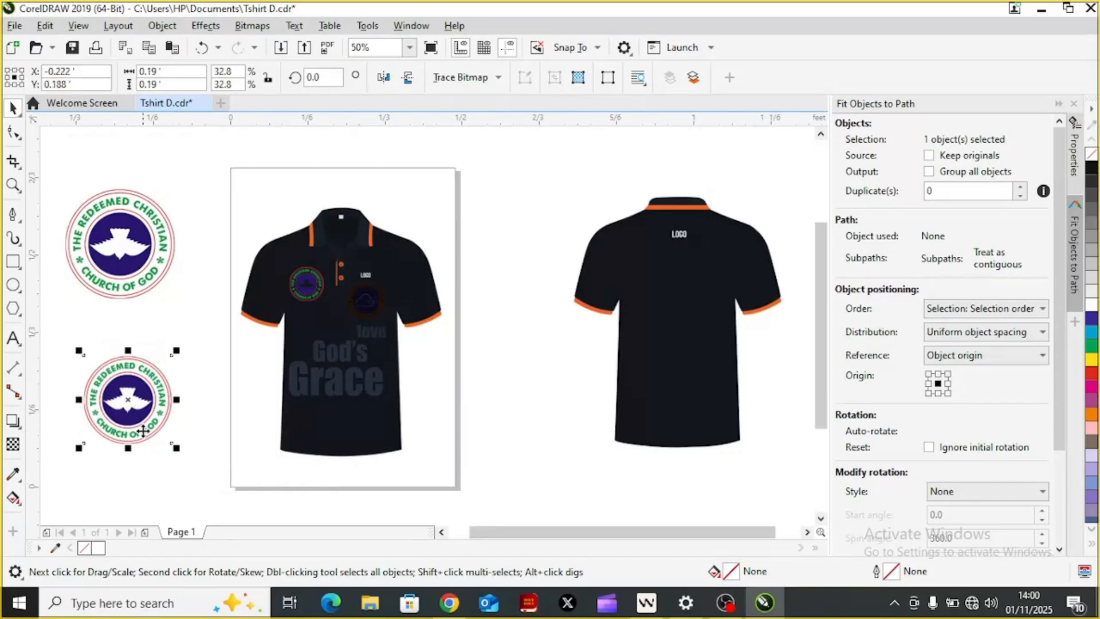
key("Delete")
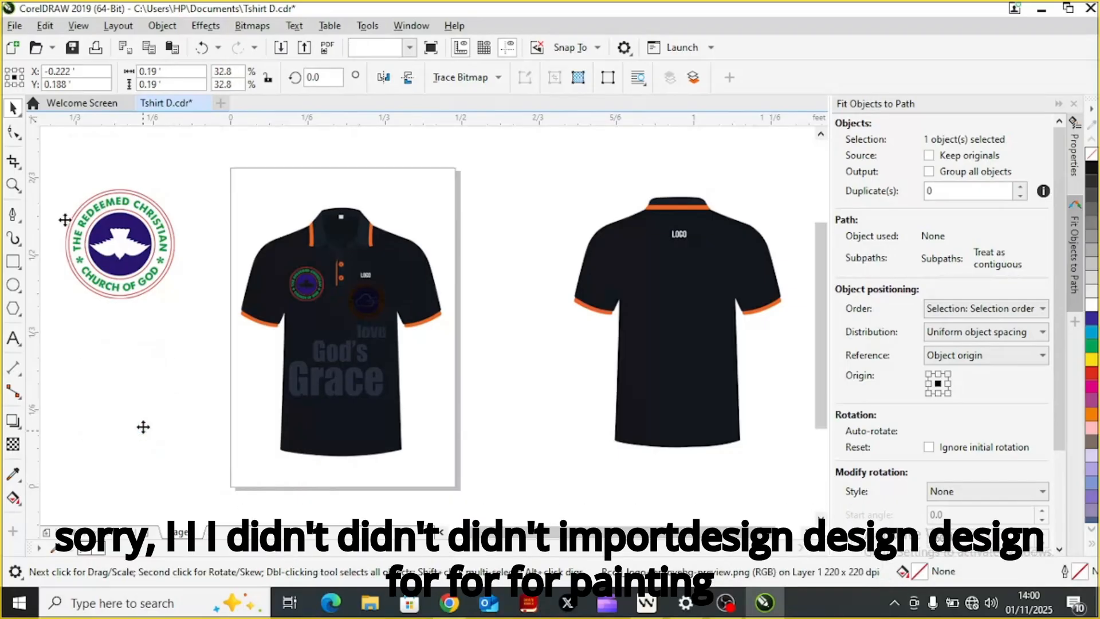
Step: Import Rccg_logo-removebg-preview and logo_3-removebg-preview together, placing both below the existing church logo, the church one about 0.244 ft square
left_click(14, 25)
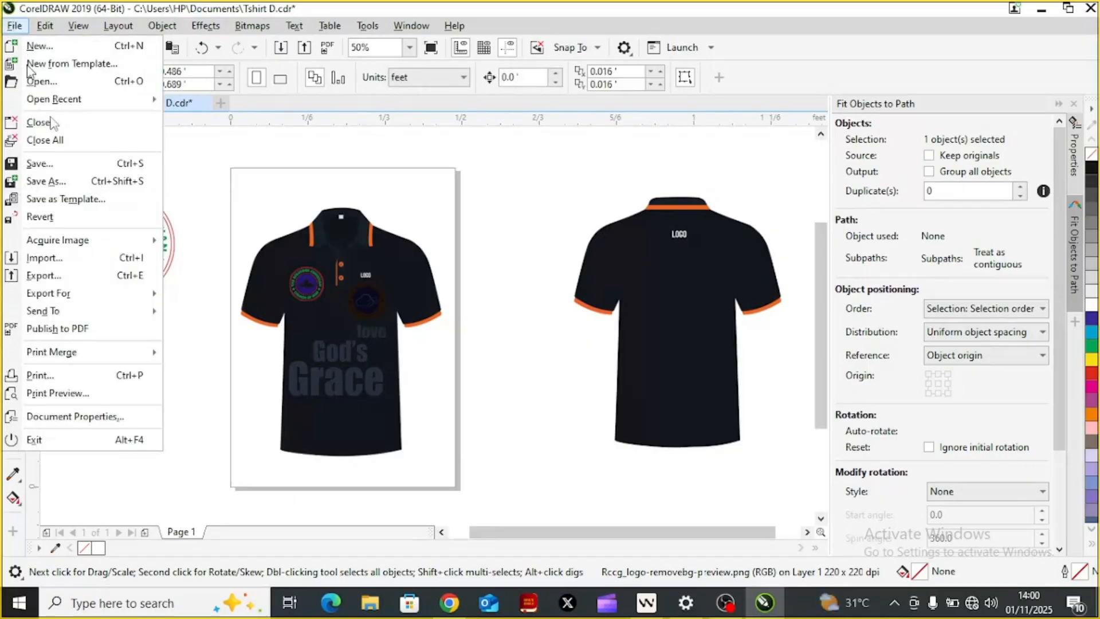
left_click(56, 263)
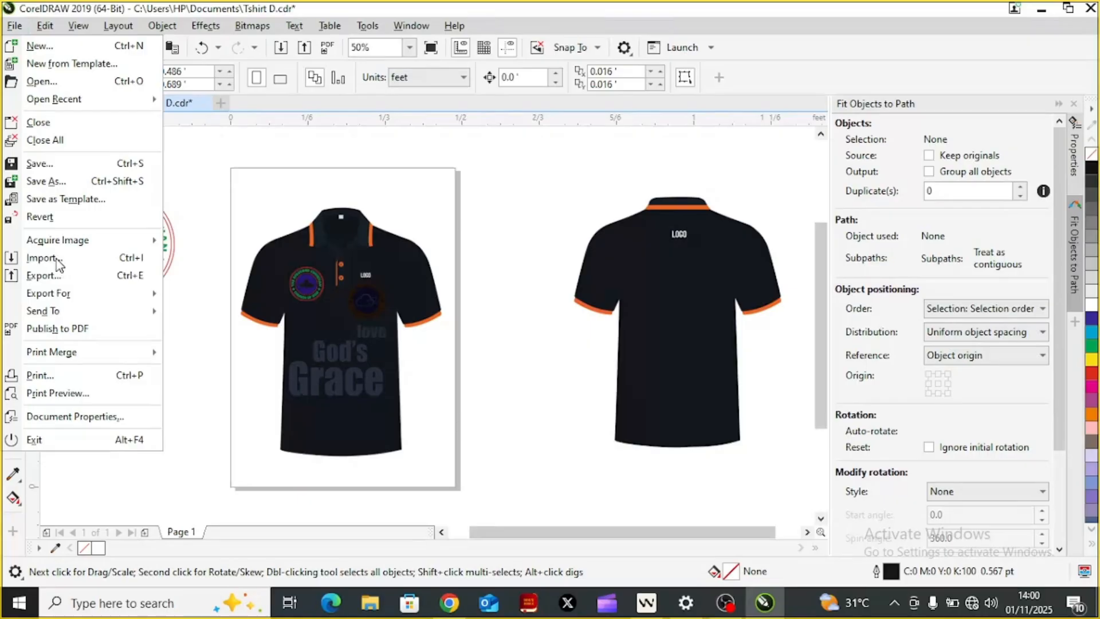
left_click(56, 260)
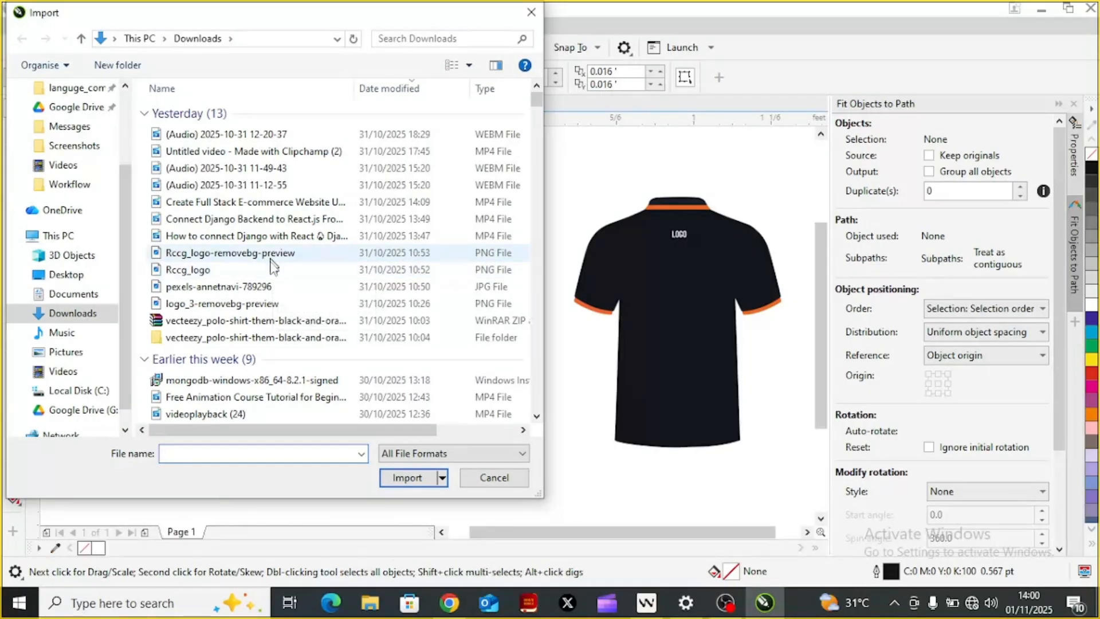
left_click(265, 307)
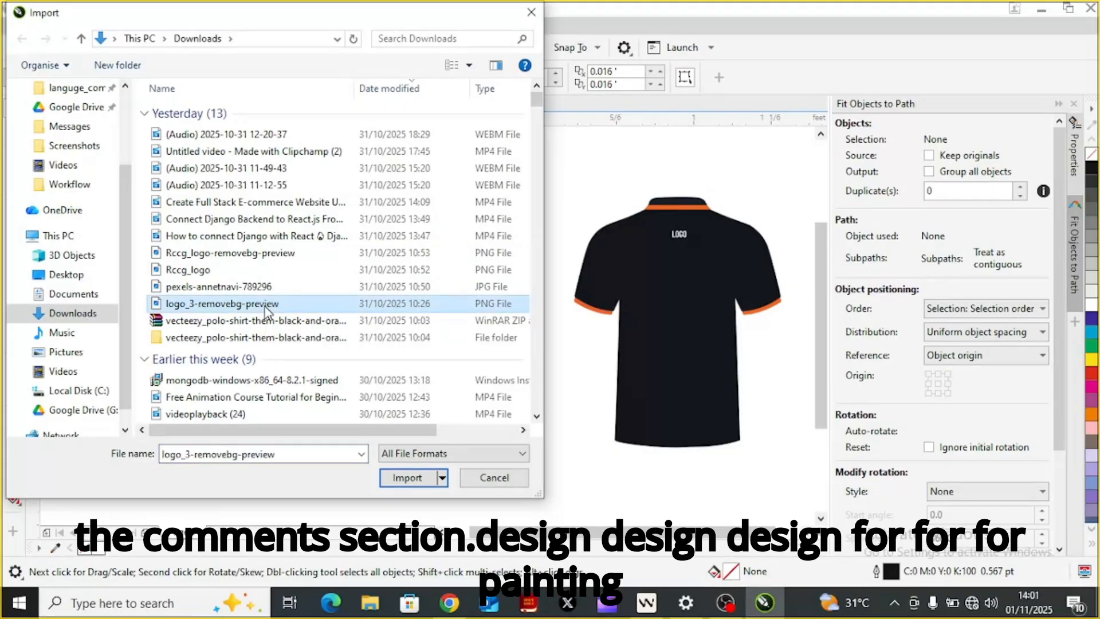
left_click(253, 257)
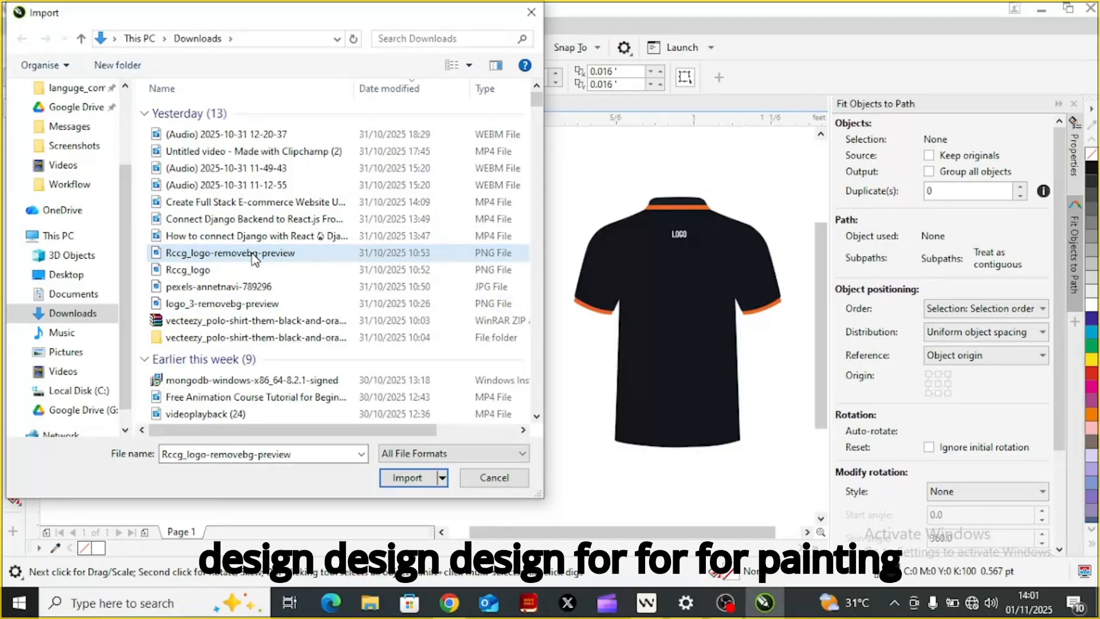
left_click(248, 310)
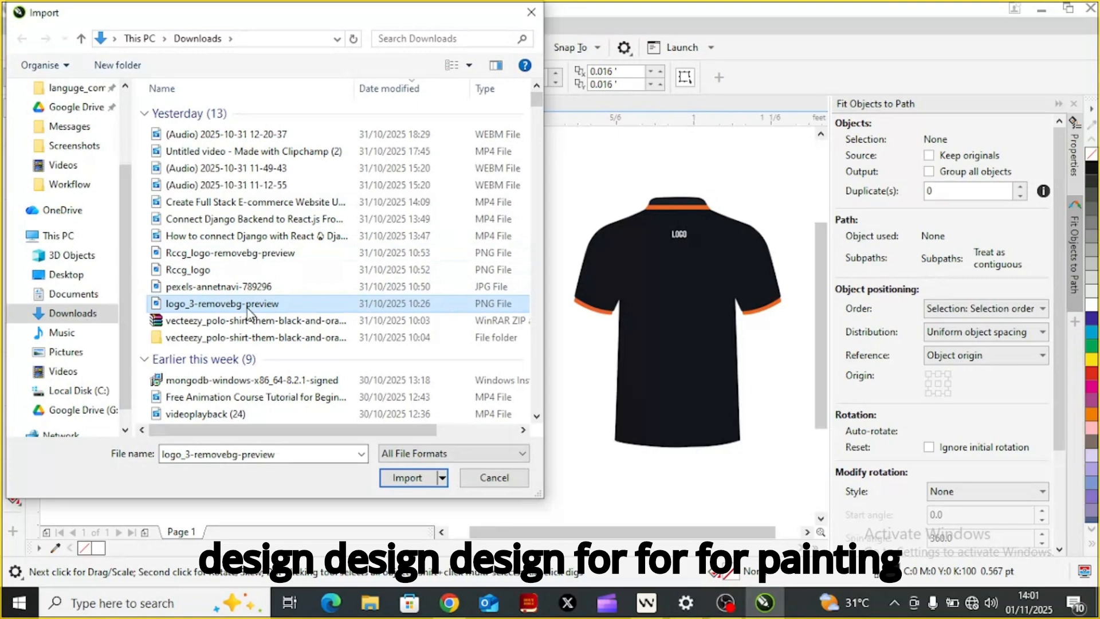
left_click(245, 258, "ctrl")
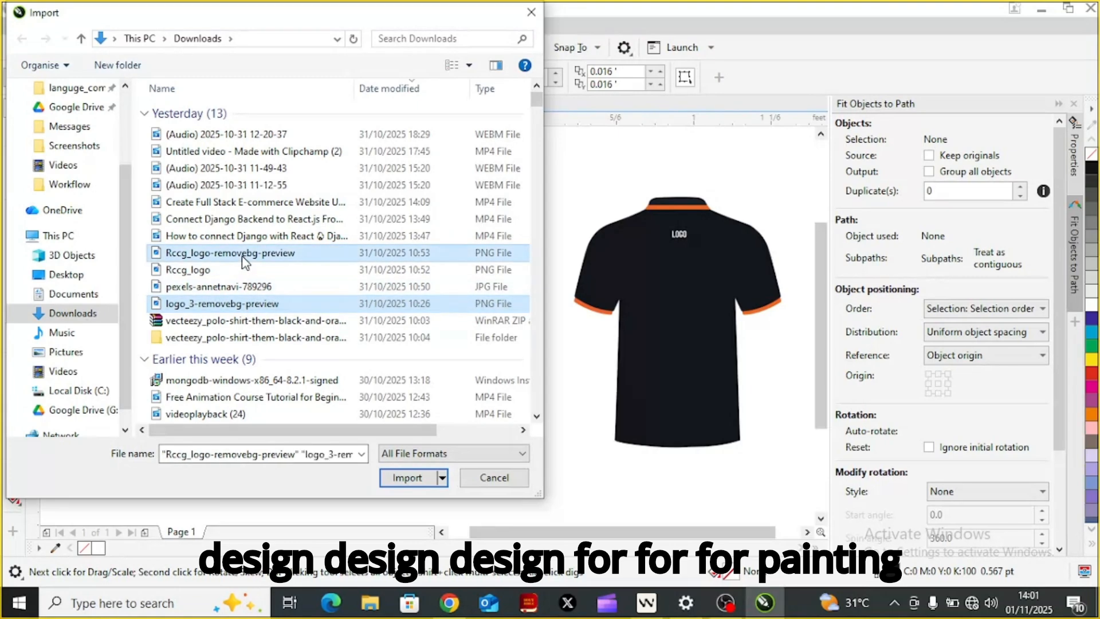
left_click(424, 478)
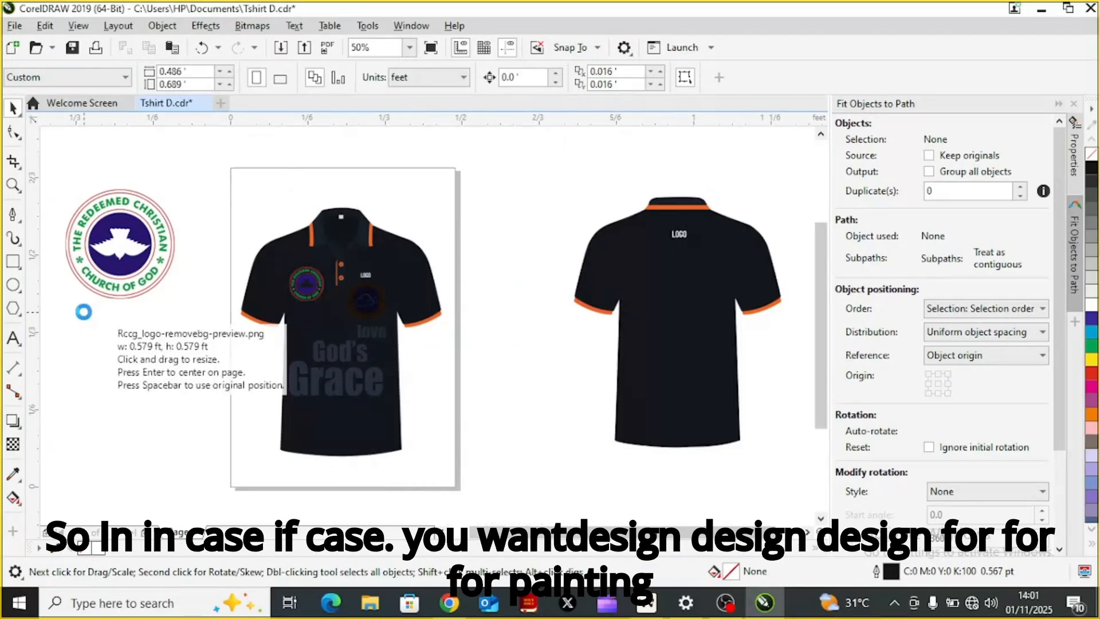
left_click_drag(84, 313, 220, 445)
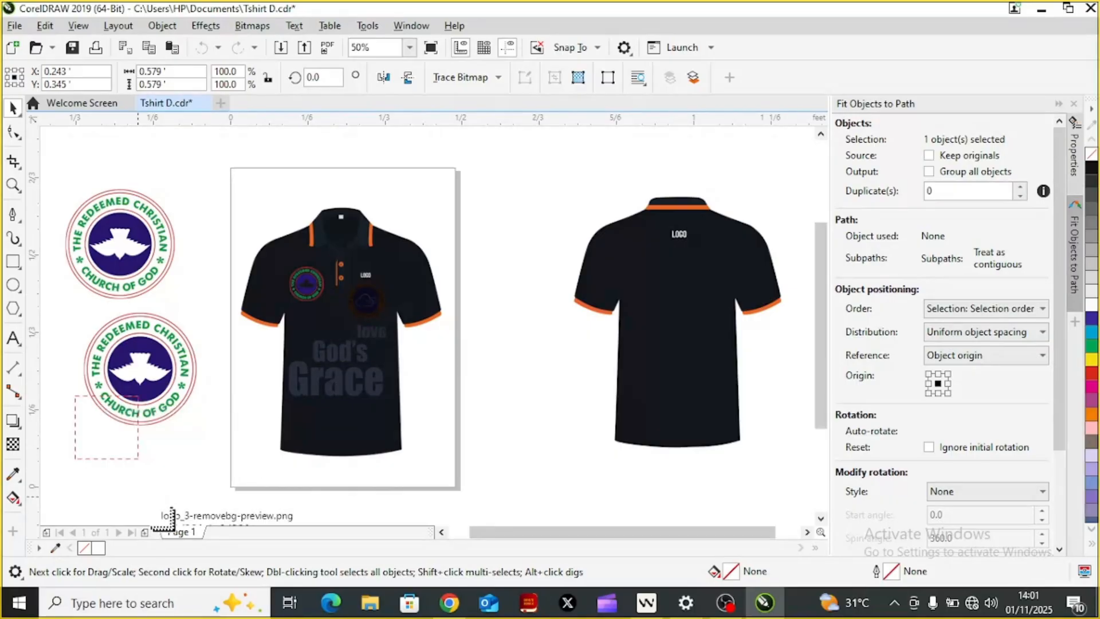
mouse_move(192, 544)
left_mouse_down()
mouse_move(212, 555)
mouse_move(190, 535)
left_mouse_up()
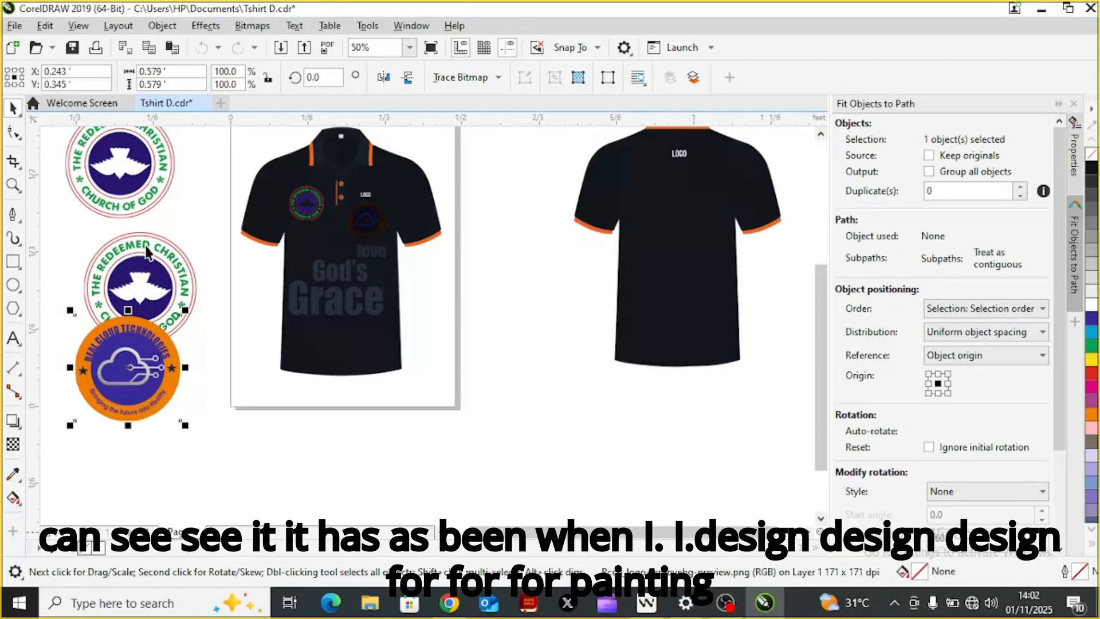
Step: Delete the newly imported duplicate church logo overlapping the orange Real Cloud Technologies logo
left_click(147, 249)
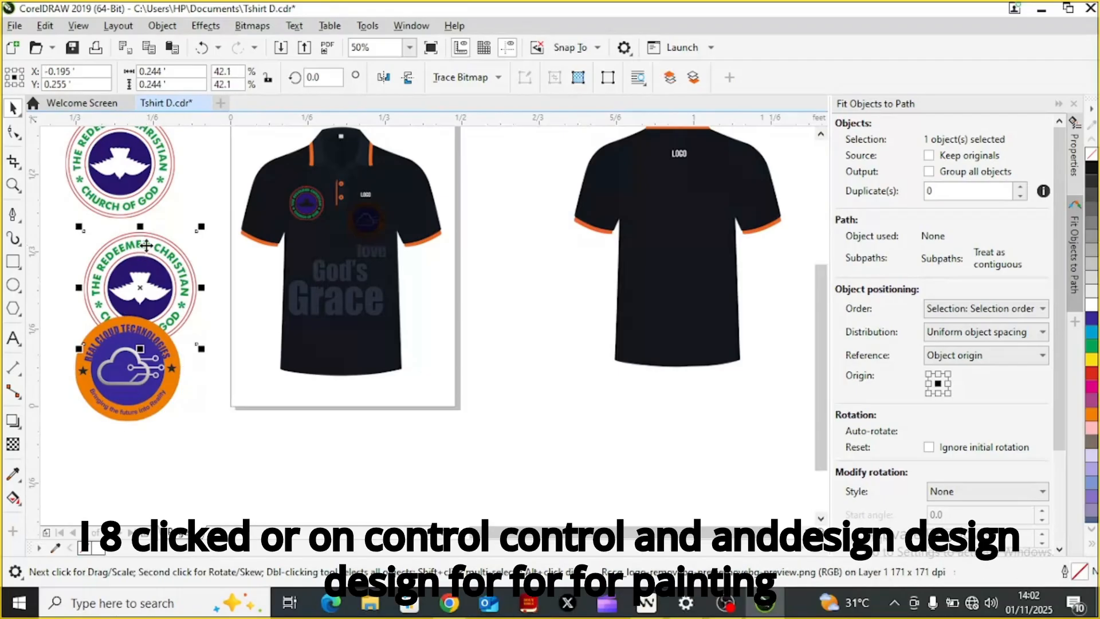
key("Delete")
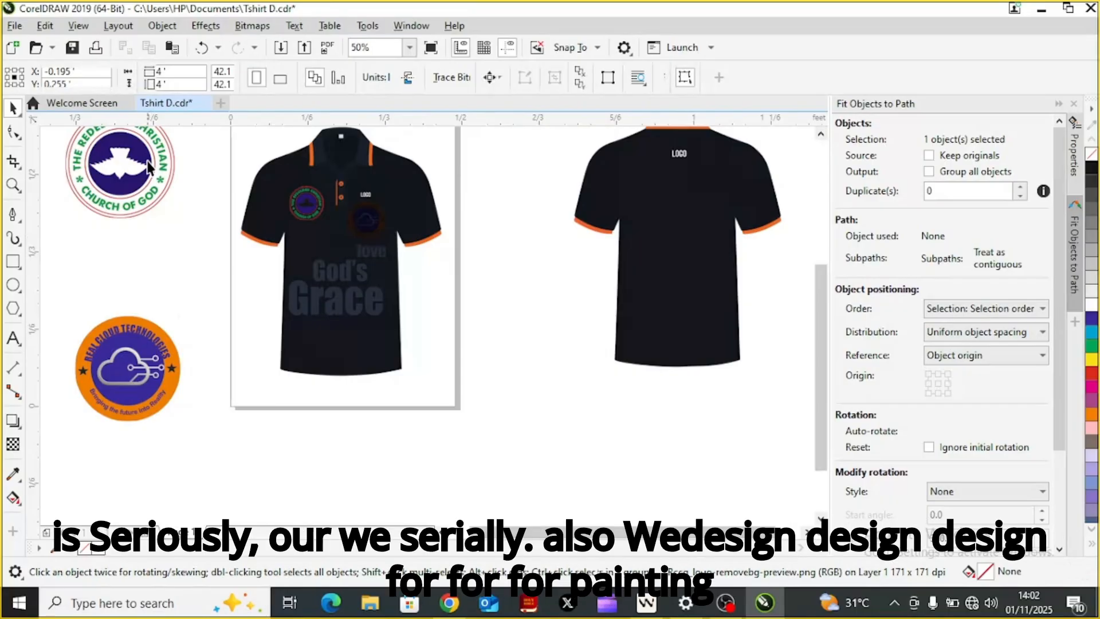
left_click(201, 221)
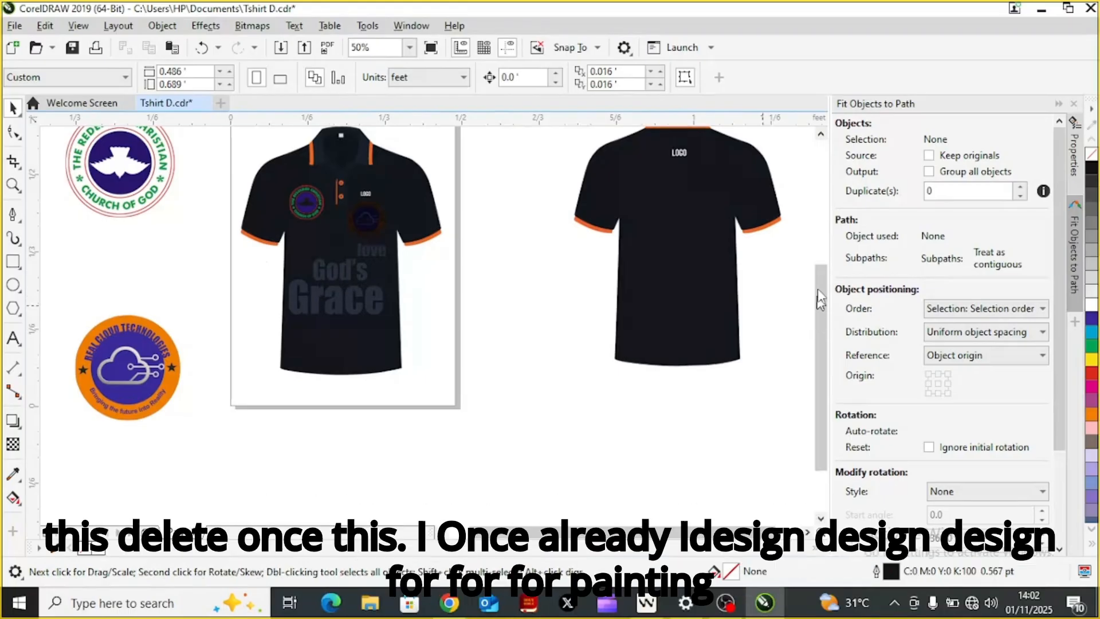
Step: Delete the faded "God's" and "Grace" texts from the front of the shirt
scroll(823, 278, "up", 2)
scroll(351, 408, "up", 1)
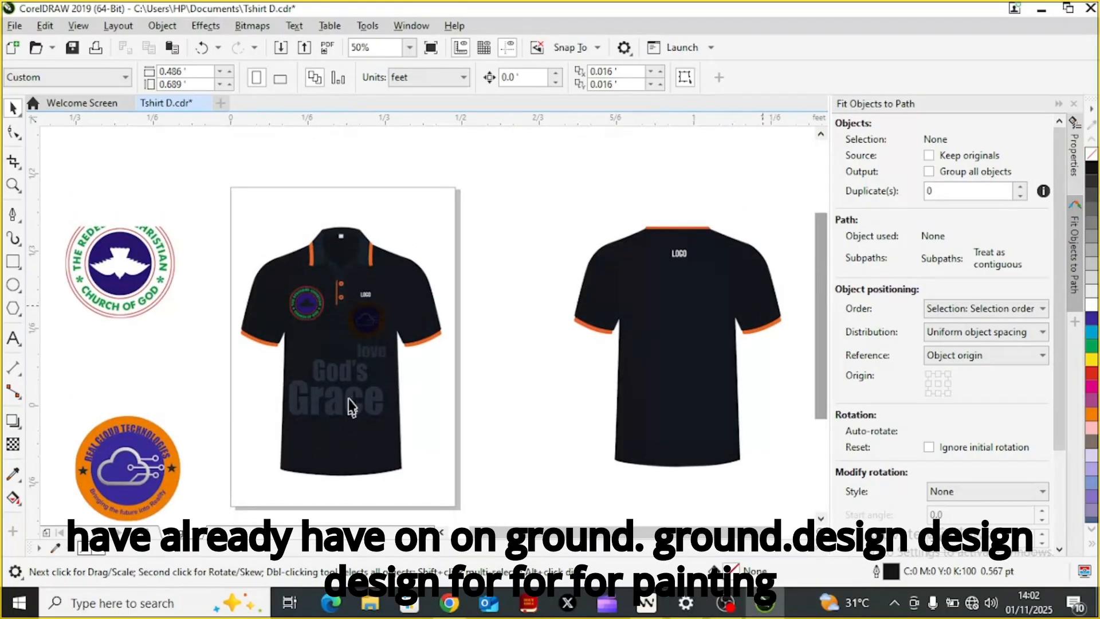
left_click(351, 406)
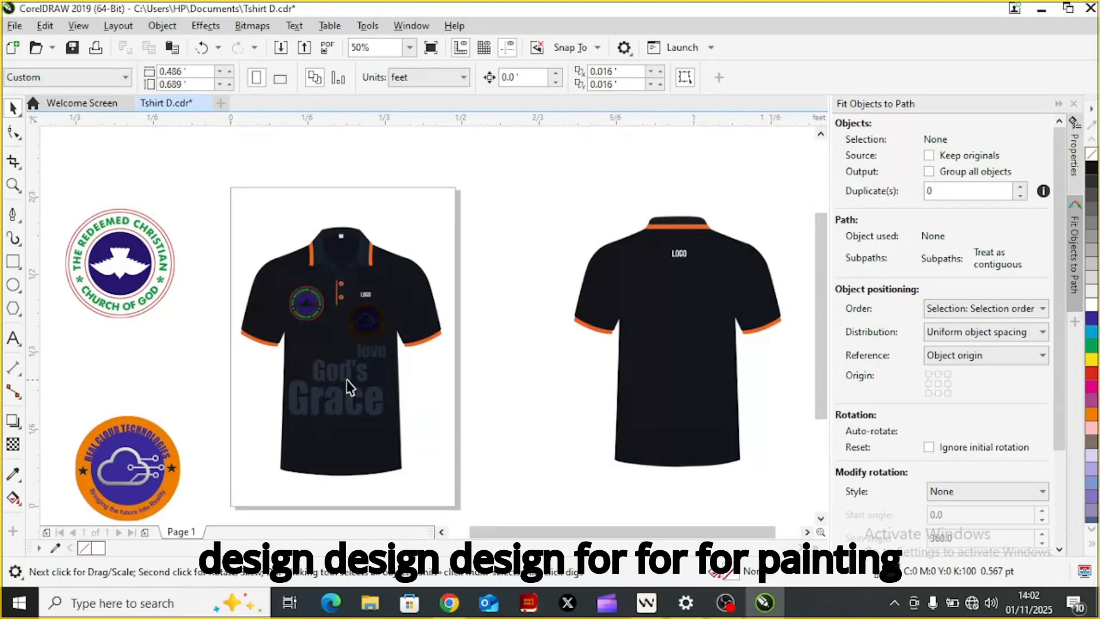
left_click(346, 380)
left_click(346, 379)
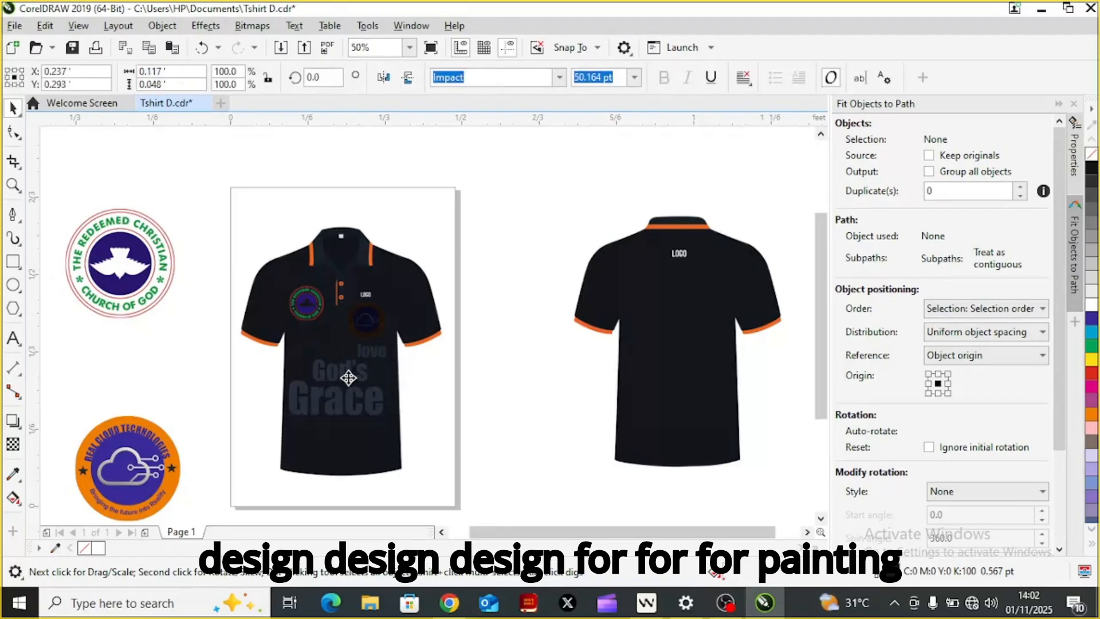
key("ctrl+Page_Down")
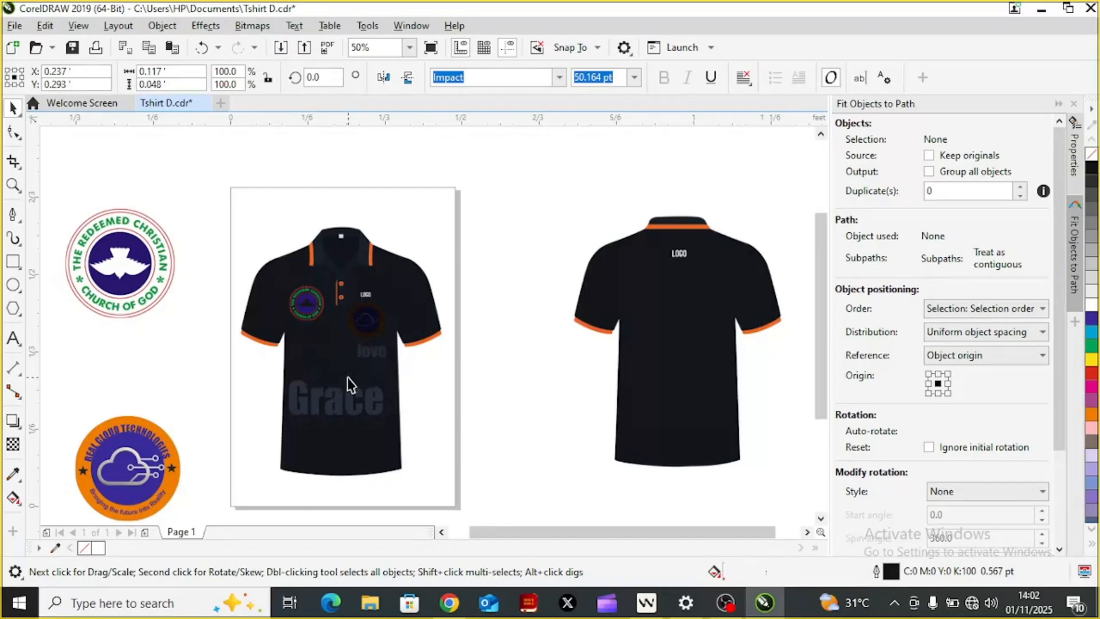
left_click(350, 405)
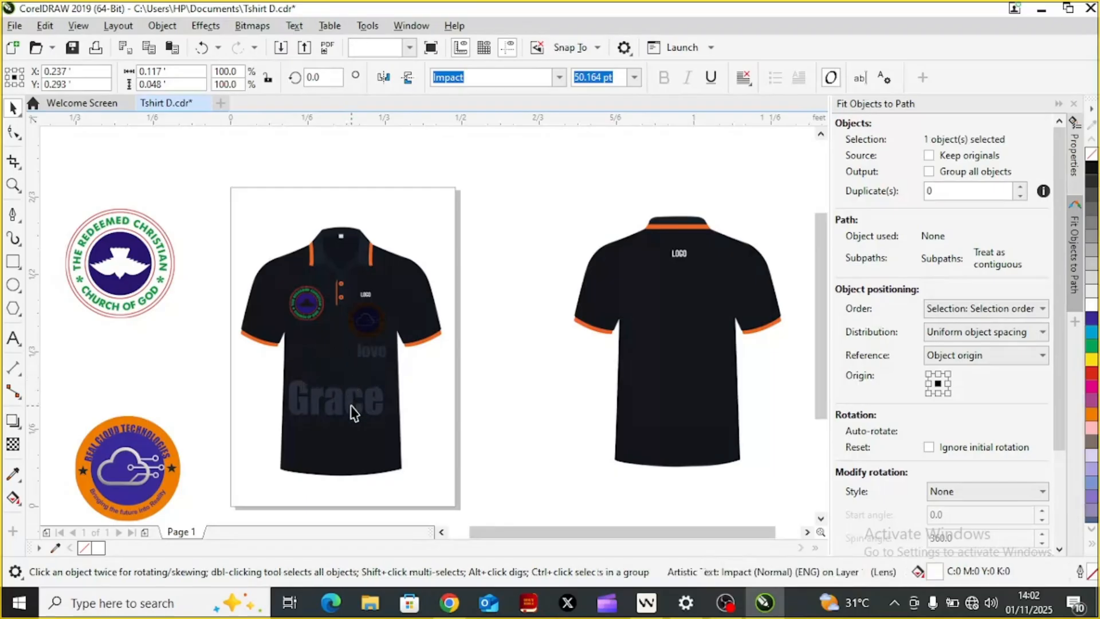
left_click(352, 406)
key("Escape")
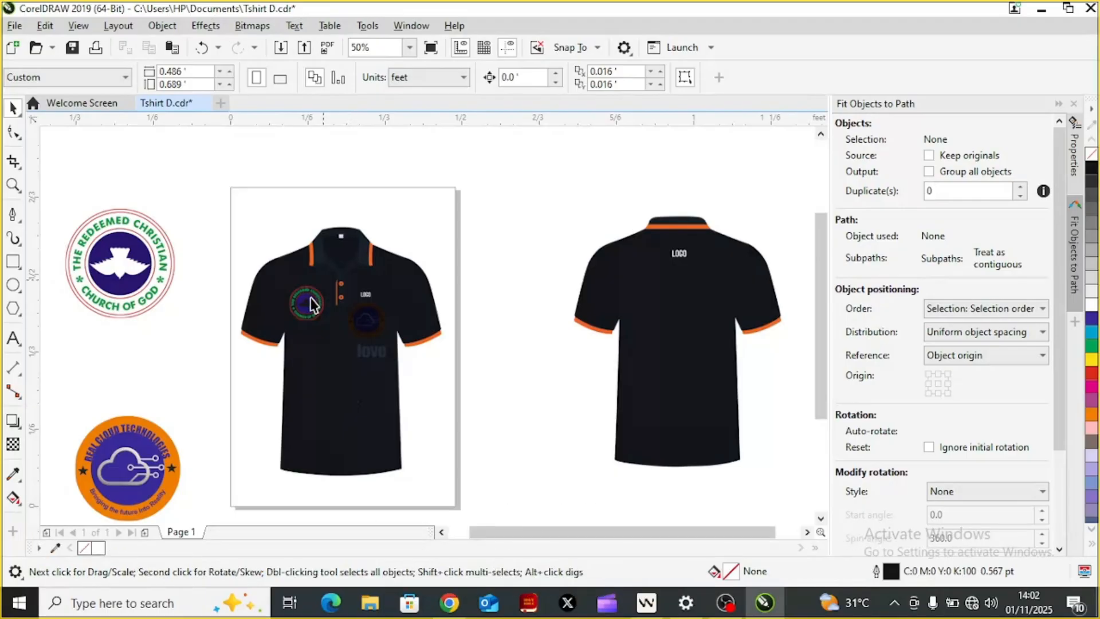
Step: Delete the small church logo and the faded Real Cloud Technologies logo from the front shirt's chest
left_click(310, 304)
left_click(310, 303)
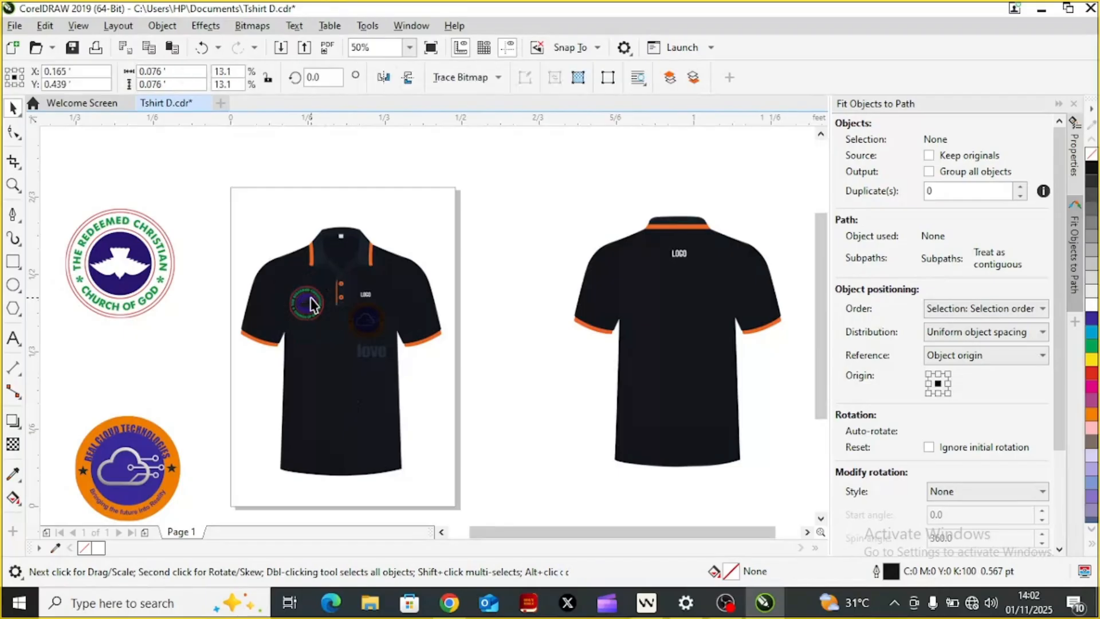
key("Delete")
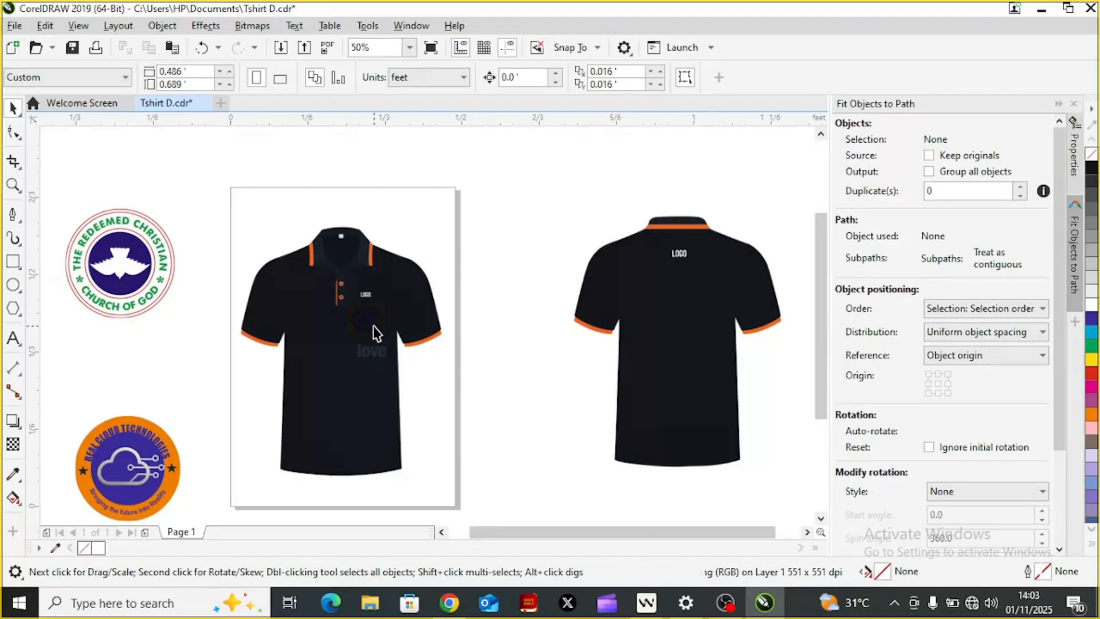
left_click(373, 325)
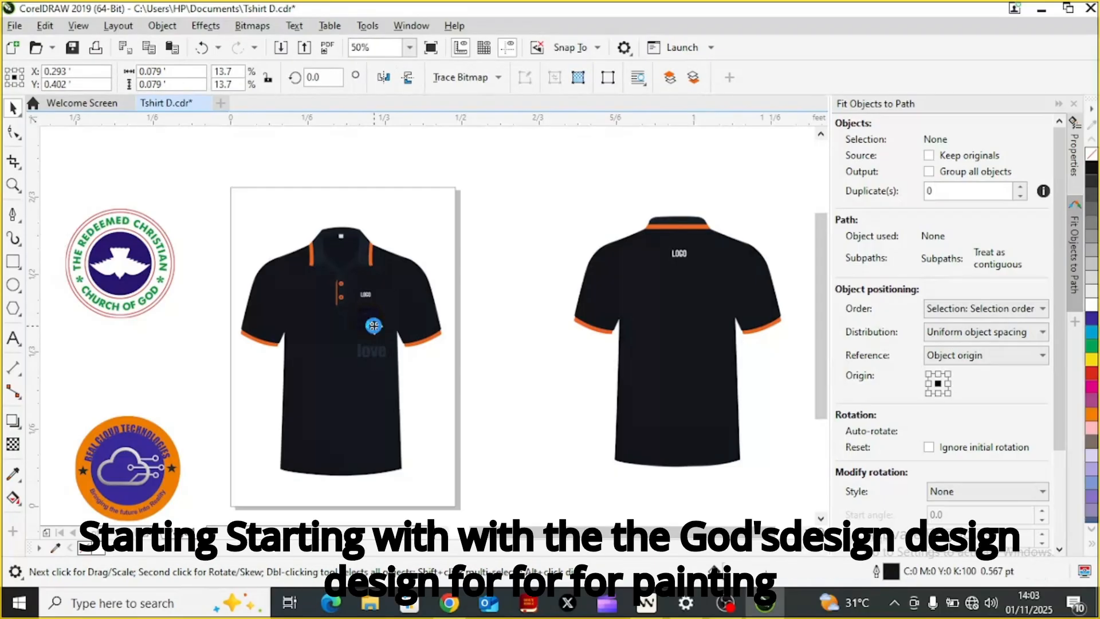
Step: Choose the Impact font for the Text tool and add the text "God's" on the blank area above and between the two shirts
left_click(13, 339)
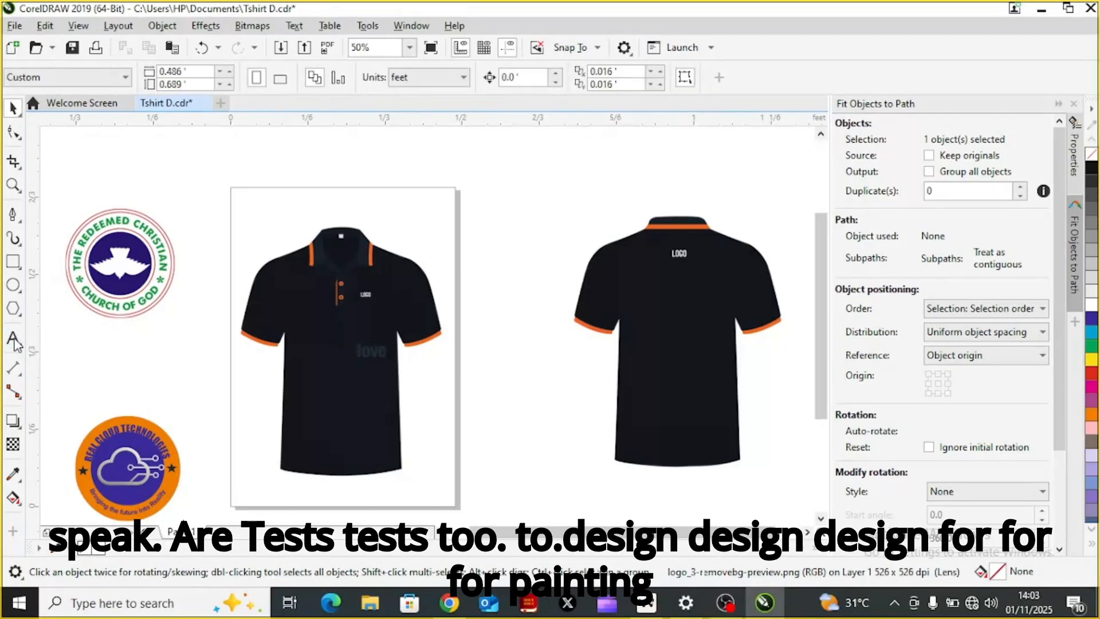
left_click(501, 81)
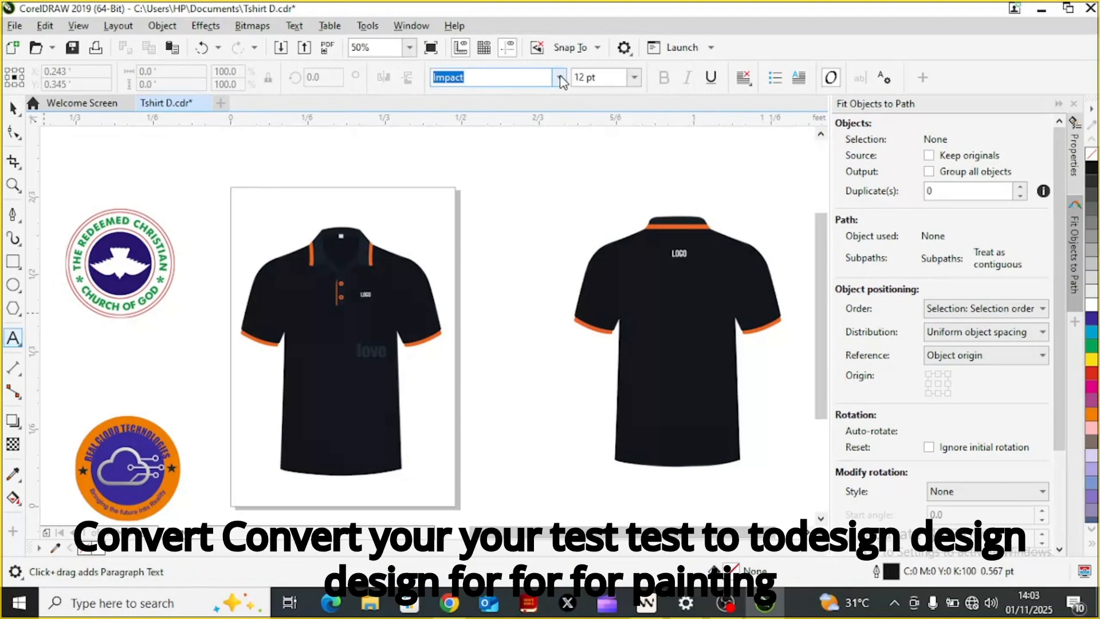
left_click(560, 79)
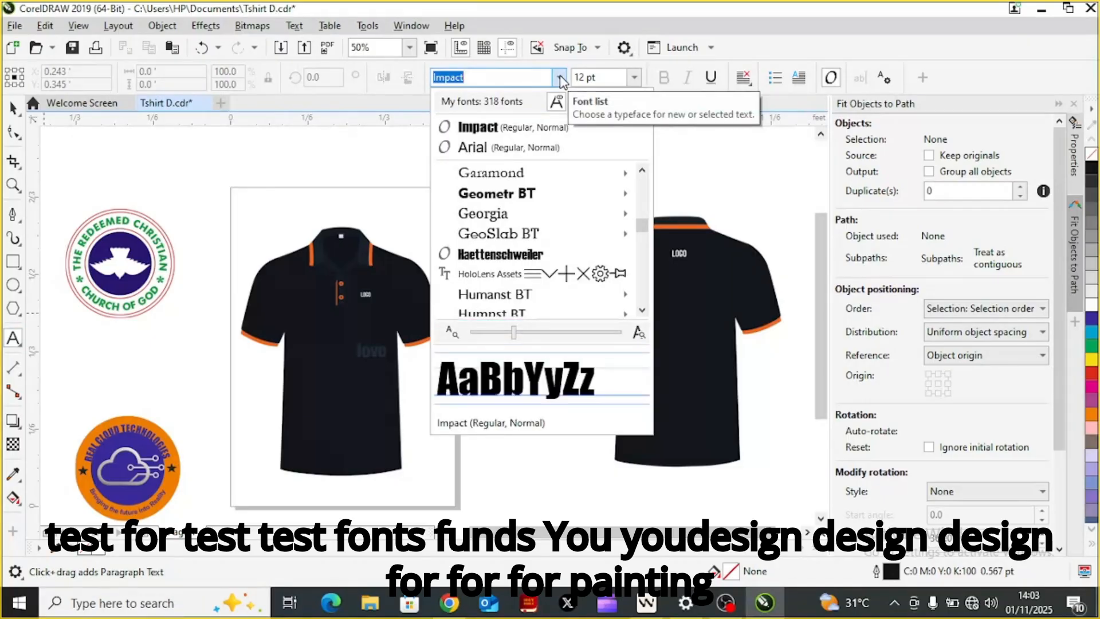
left_click(485, 128)
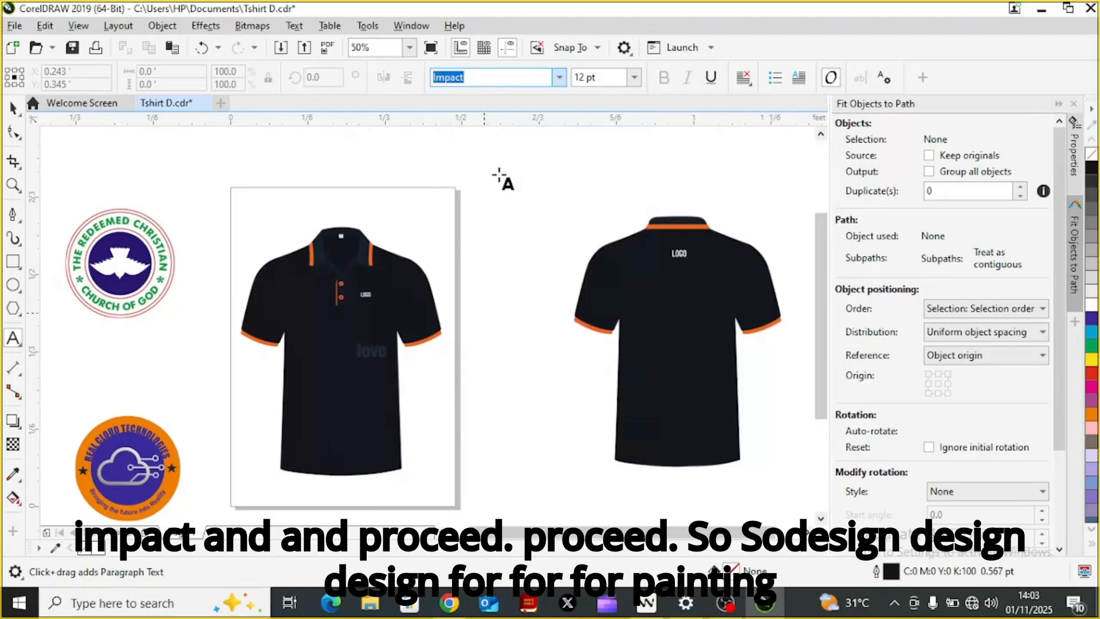
left_click(499, 175)
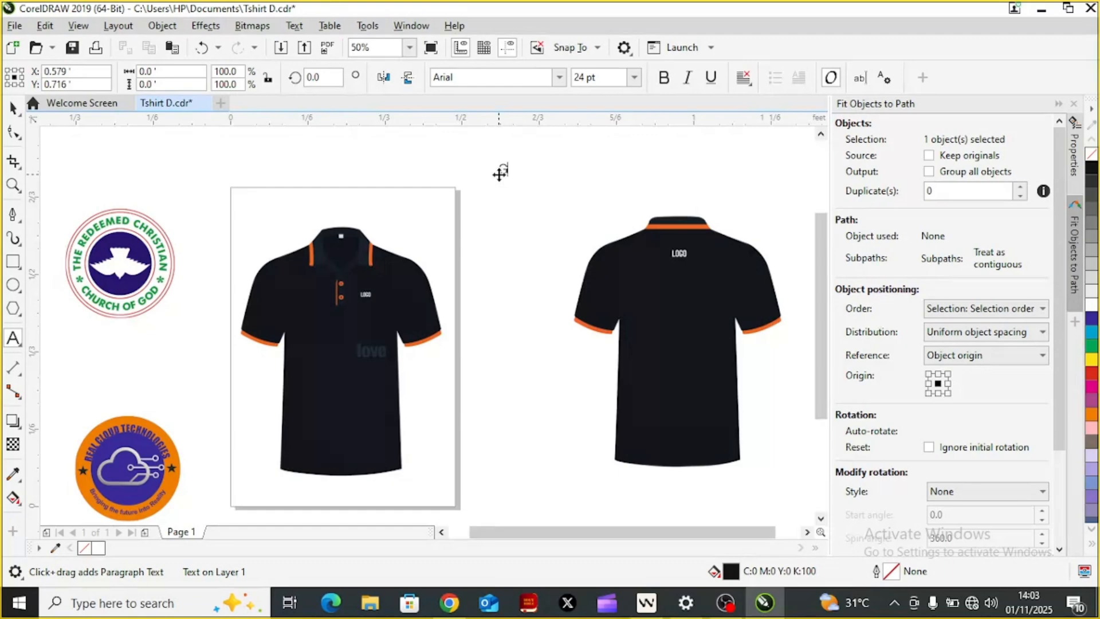
left_click(500, 173)
type("Gods")
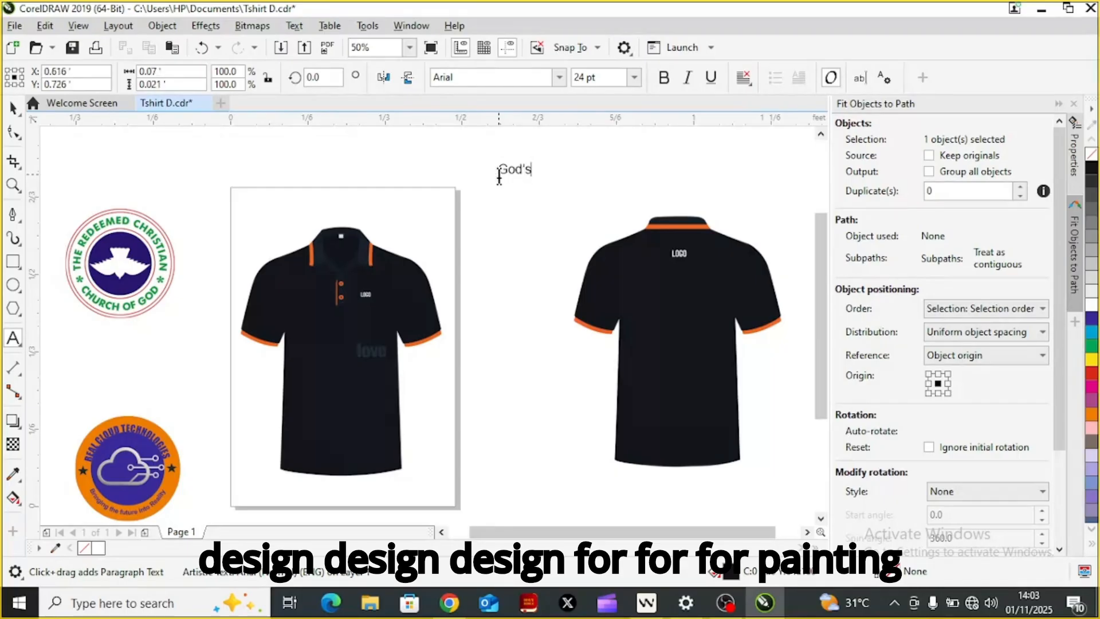
Step: Complete the text above the two shirts so that it reads "God's Grace"
type("Grad")
type("e")
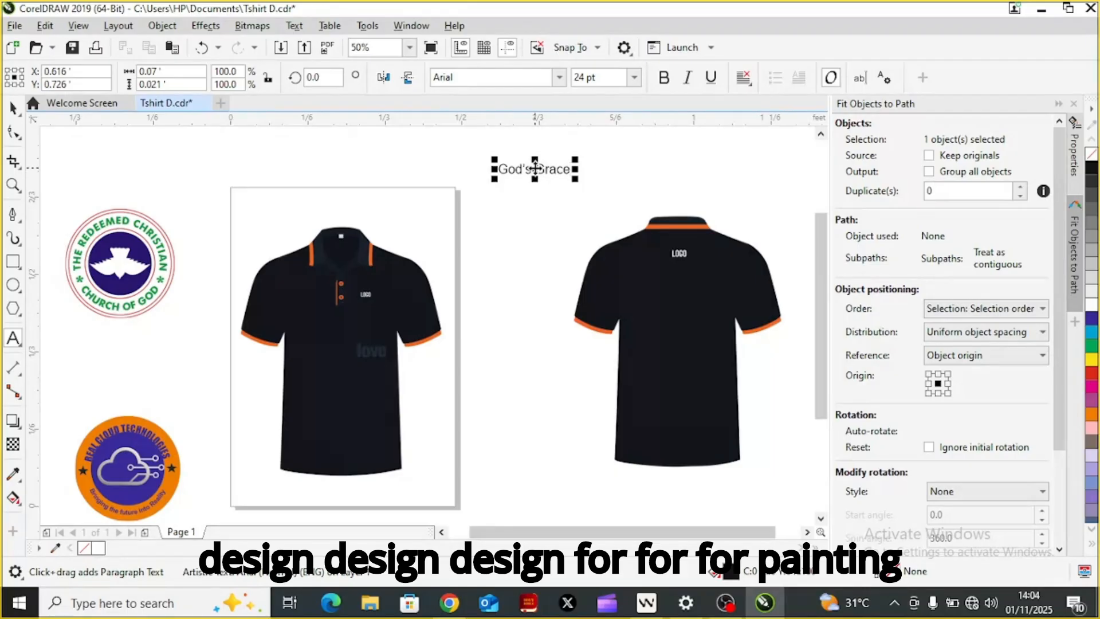
left_click(13, 108)
Step: Set the font of the "God's Grace" text to Impact
left_click(533, 169)
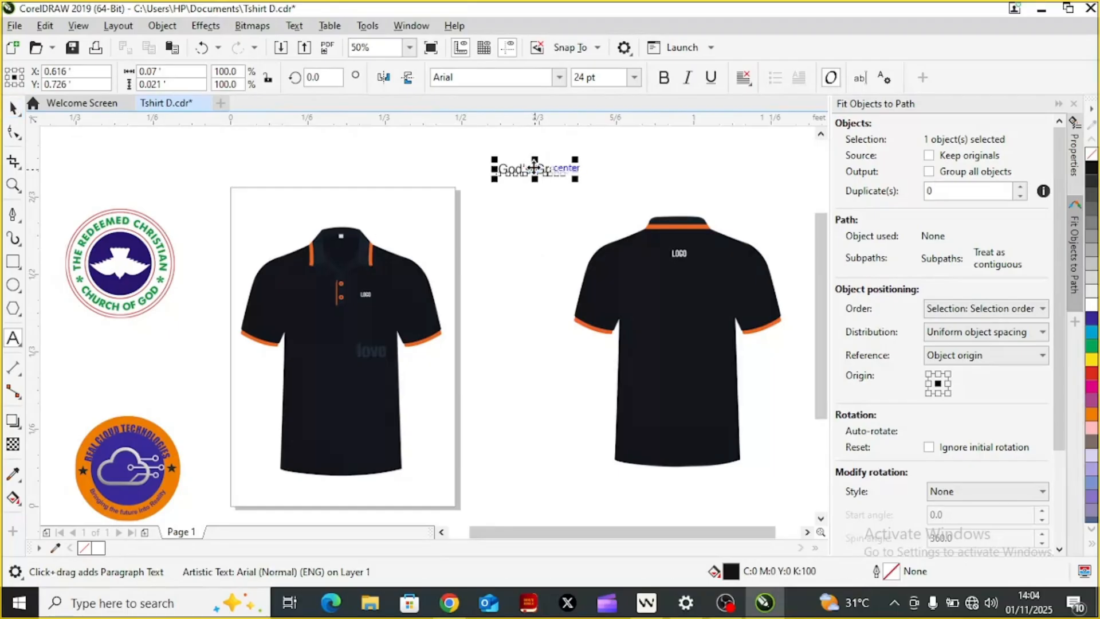
left_click(533, 168)
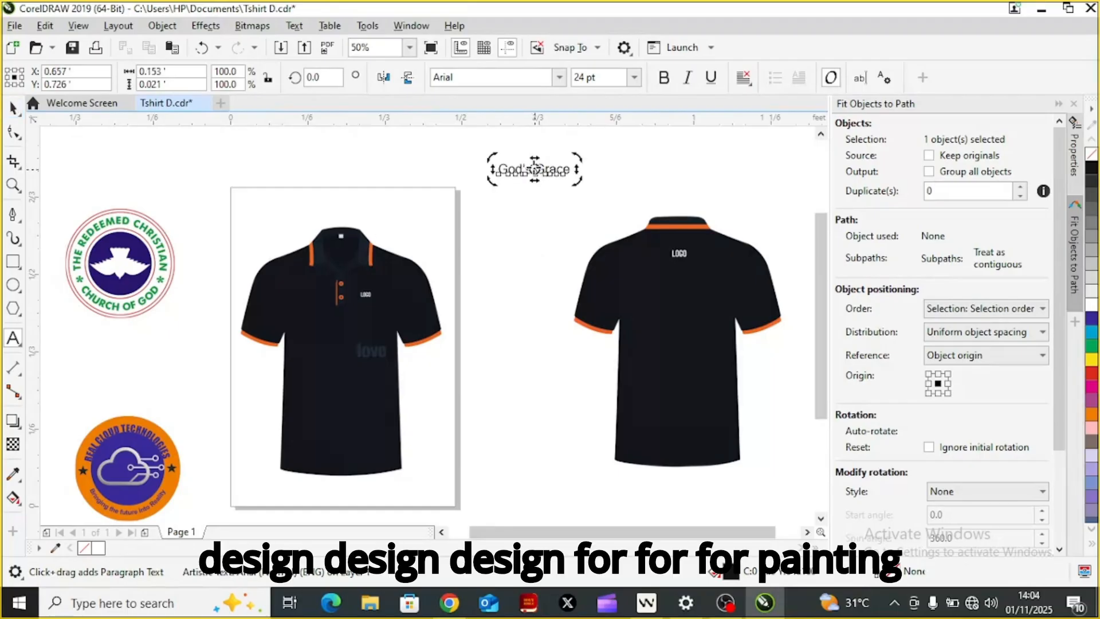
left_click(558, 83)
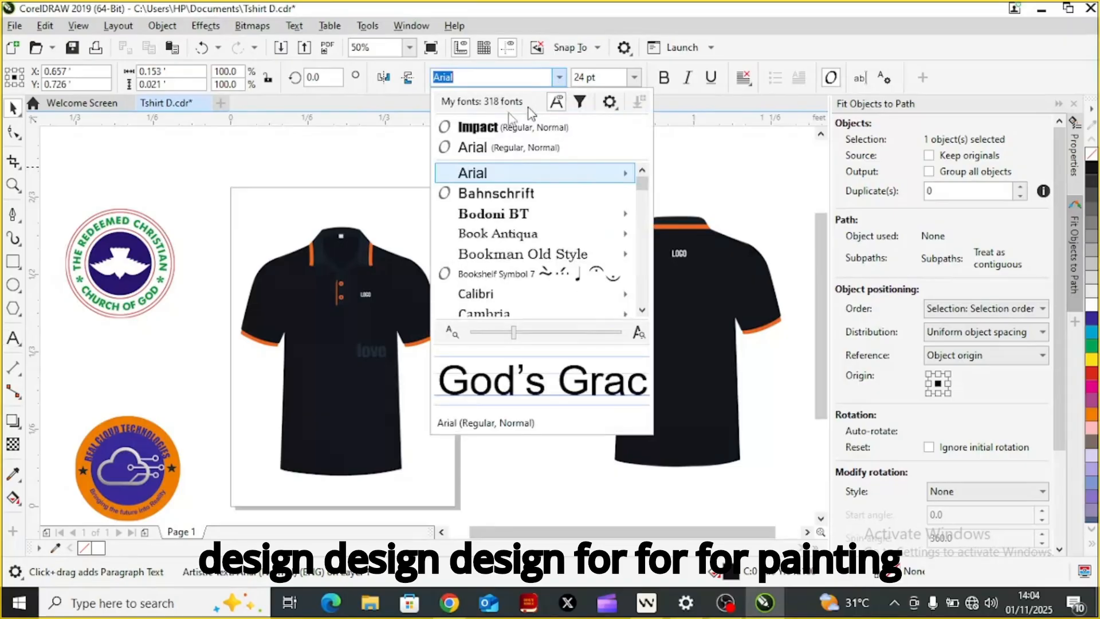
left_click(482, 131)
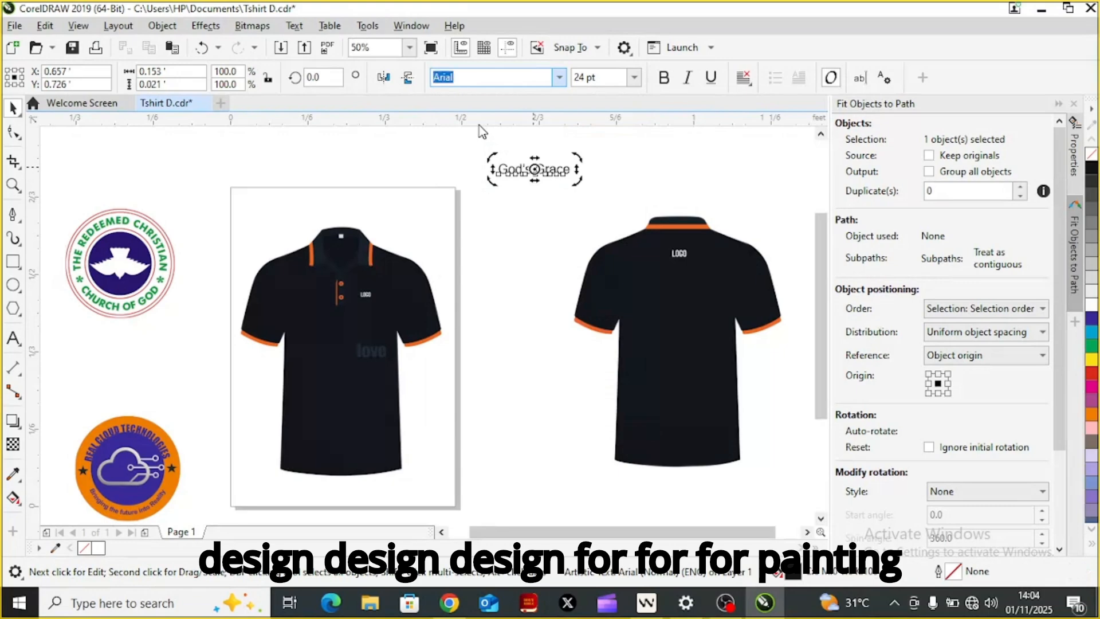
left_click(536, 84)
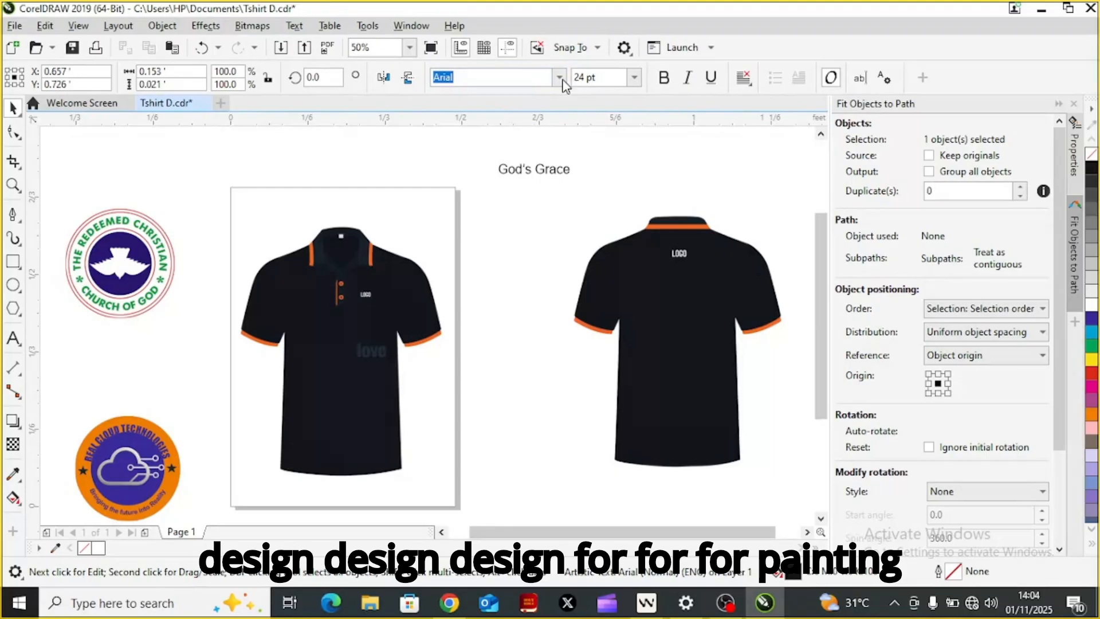
left_click(564, 82)
left_click(563, 84)
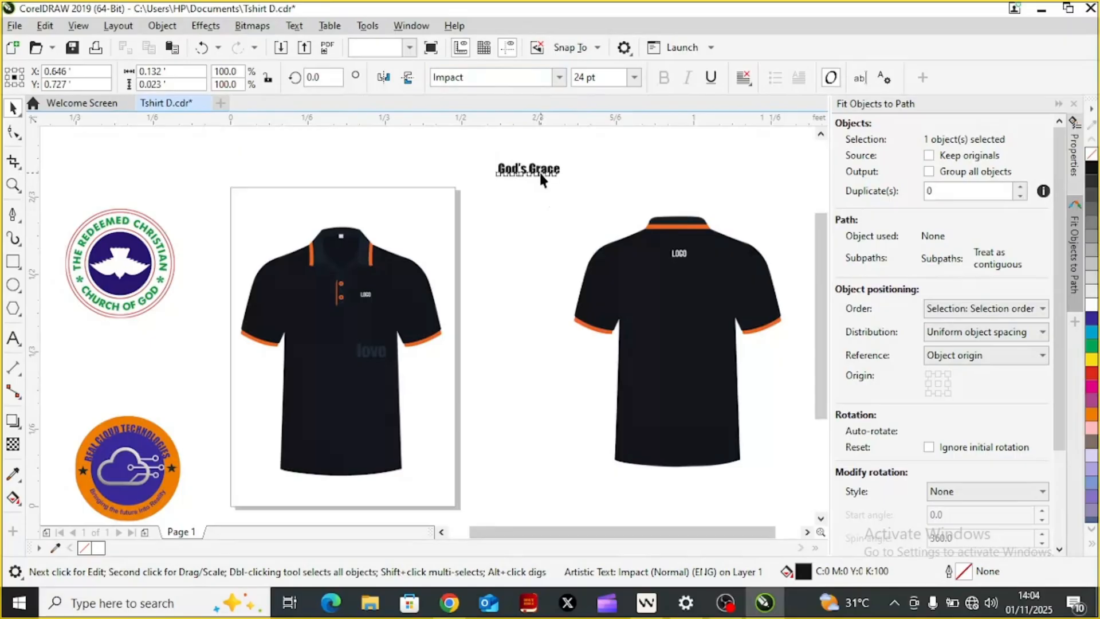
Step: Enlarge the "God's Grace" text to about 54.5 pt and place it across the right edge of the front shirt's lower half
left_click_drag(565, 179, 592, 219)
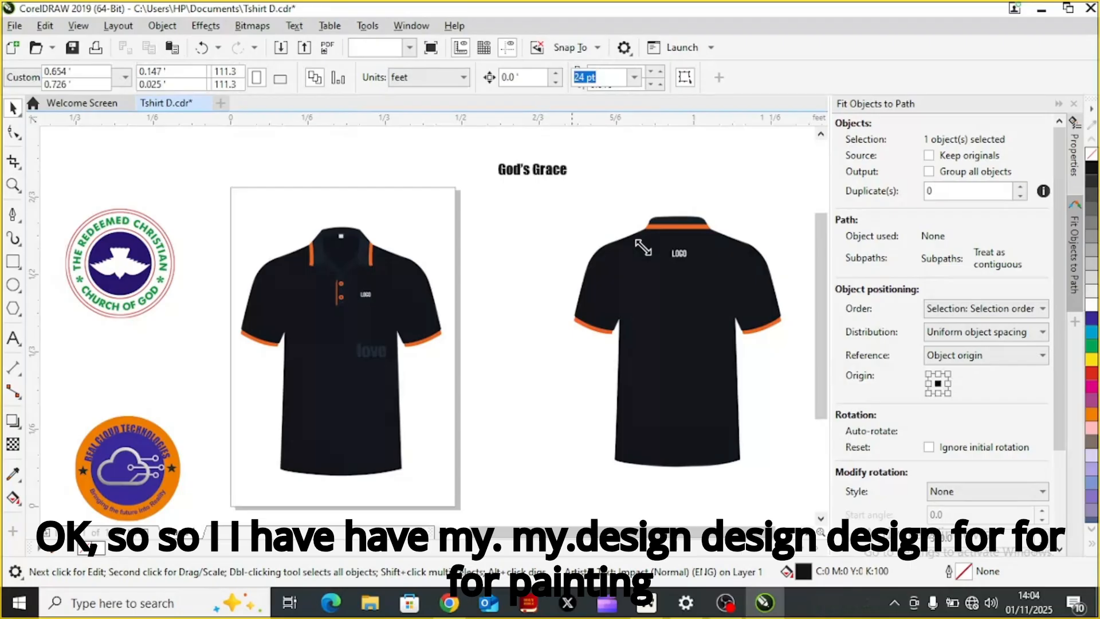
left_click_drag(642, 247, 643, 249)
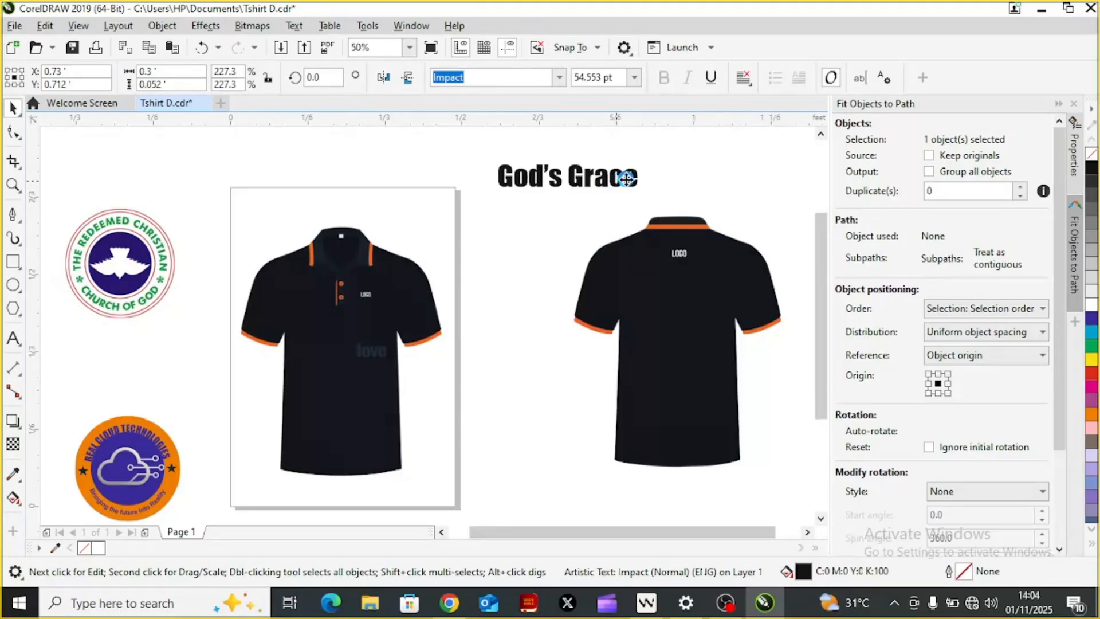
left_click_drag(574, 178, 344, 415)
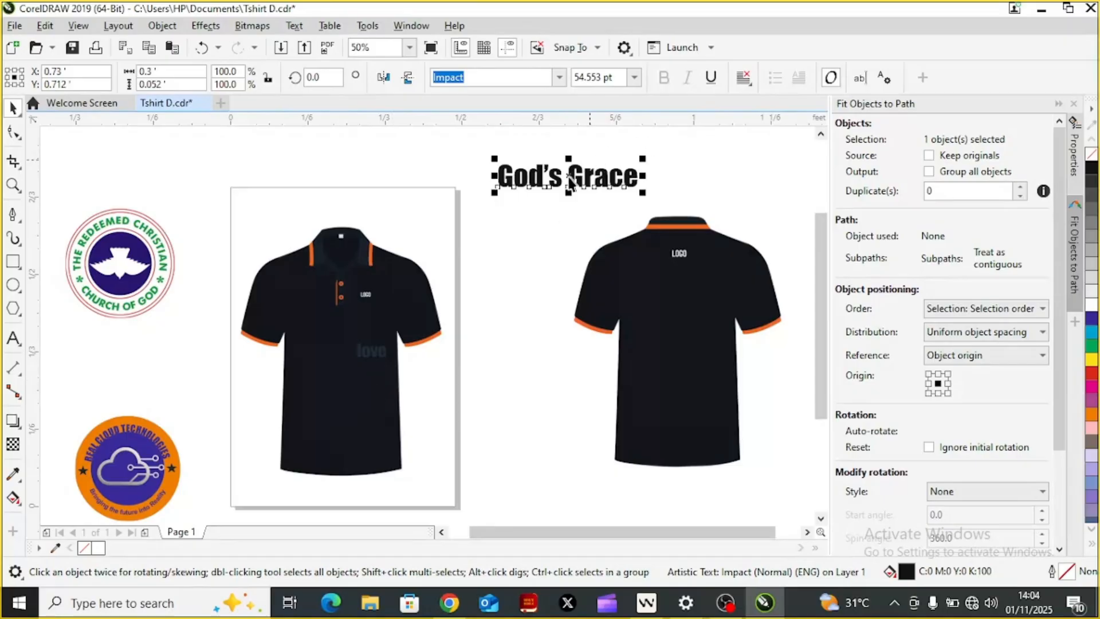
left_click_drag(567, 176, 345, 414)
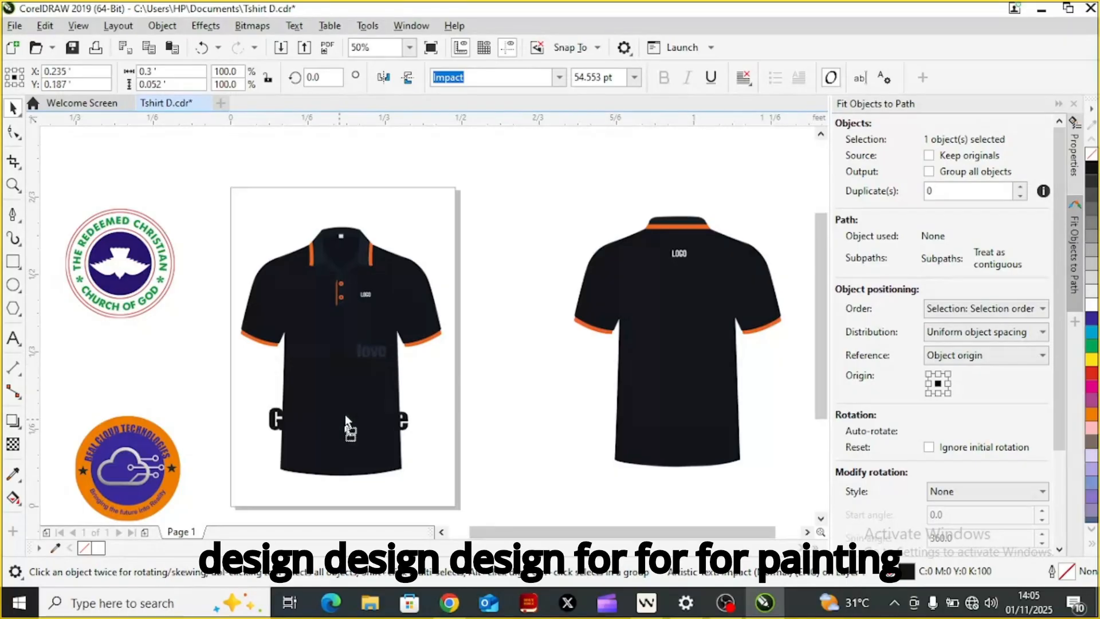
left_click_drag(345, 407, 378, 383)
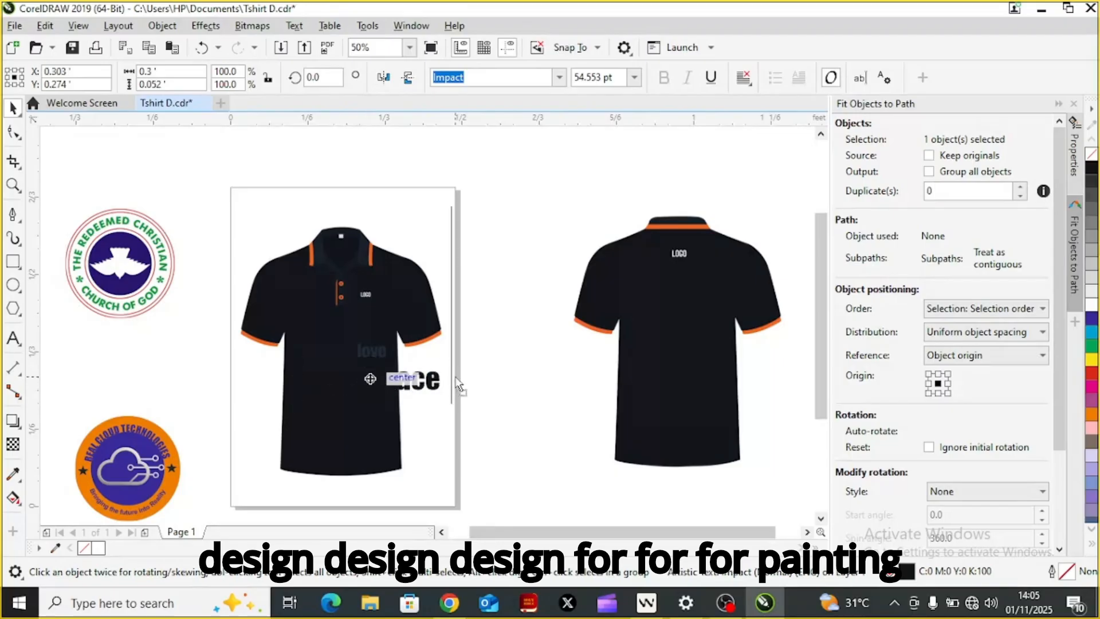
left_click_drag(459, 385, 454, 377)
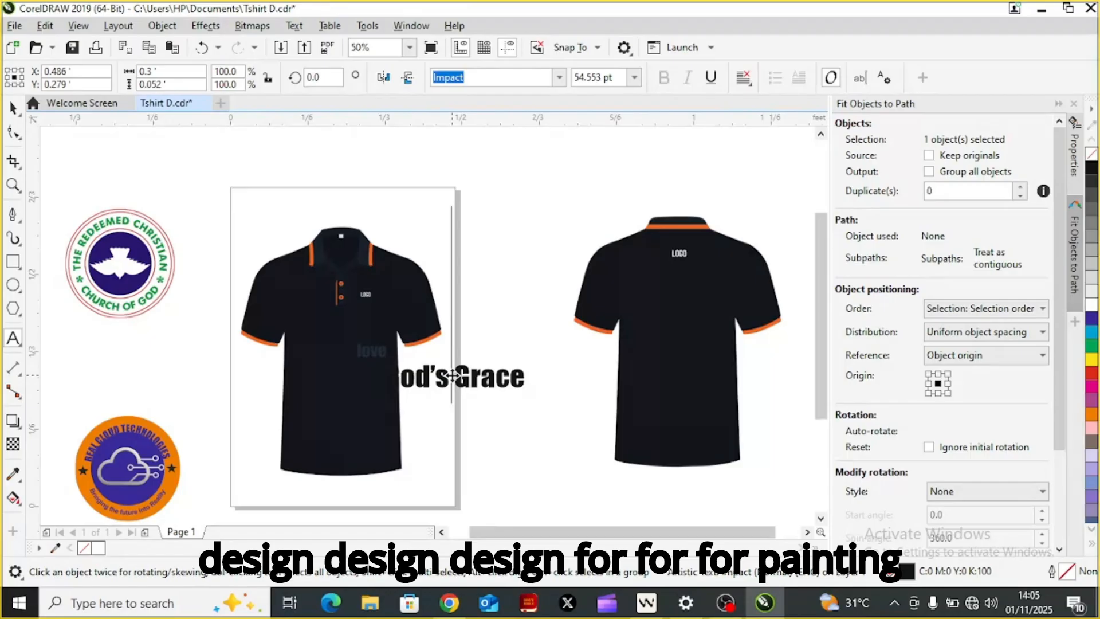
Step: Split the text into two lines, "God's" above "Grace", and move it into the blank area between the two shirts
key("Left")
key("Left")
key("Left")
key("Left")
key("Left")
key("Left")
key("Return")
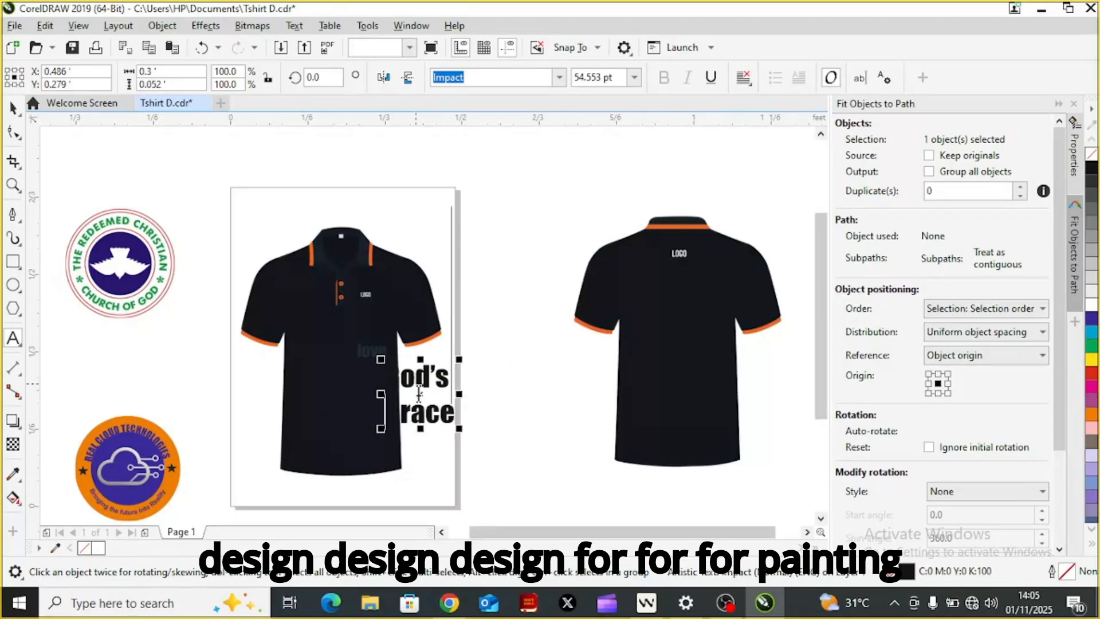
left_click_drag(420, 392, 503, 378)
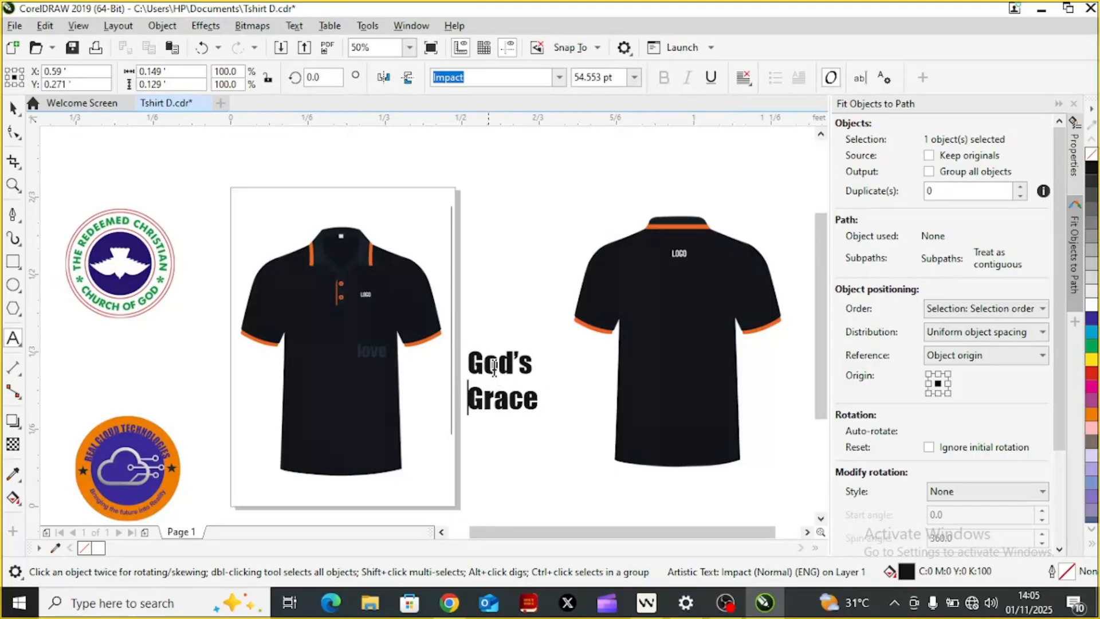
left_click(496, 365)
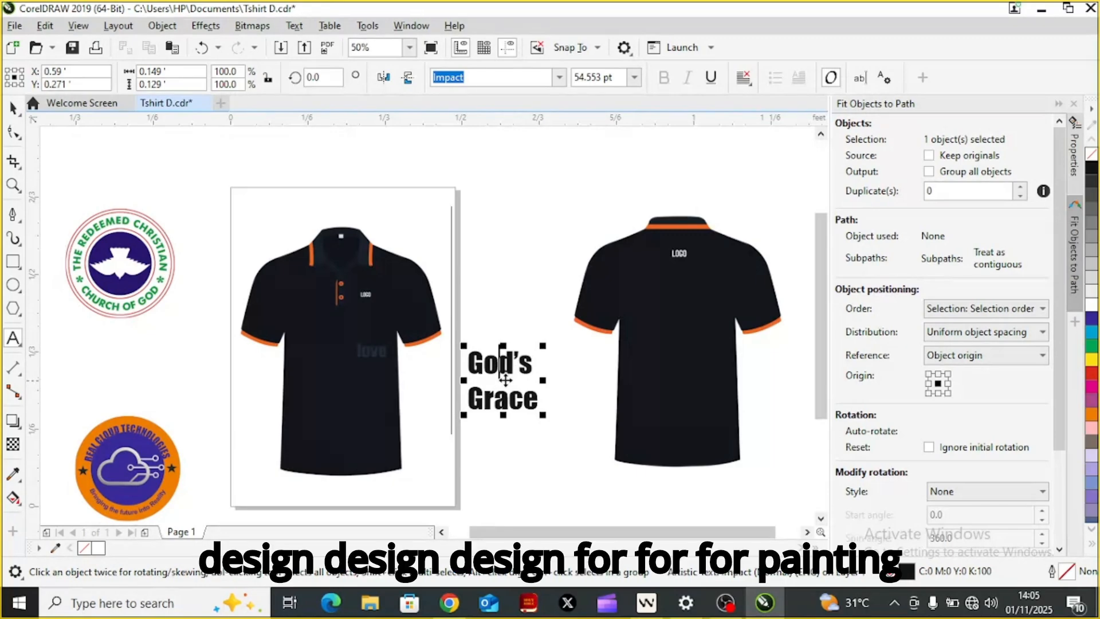
left_click(583, 360)
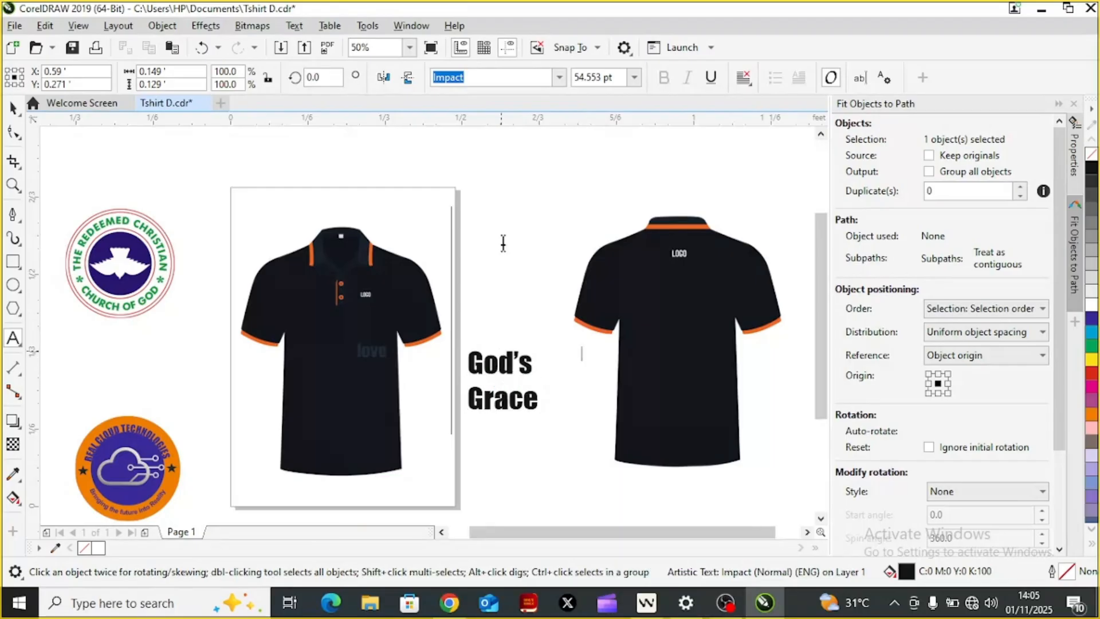
left_click(13, 107)
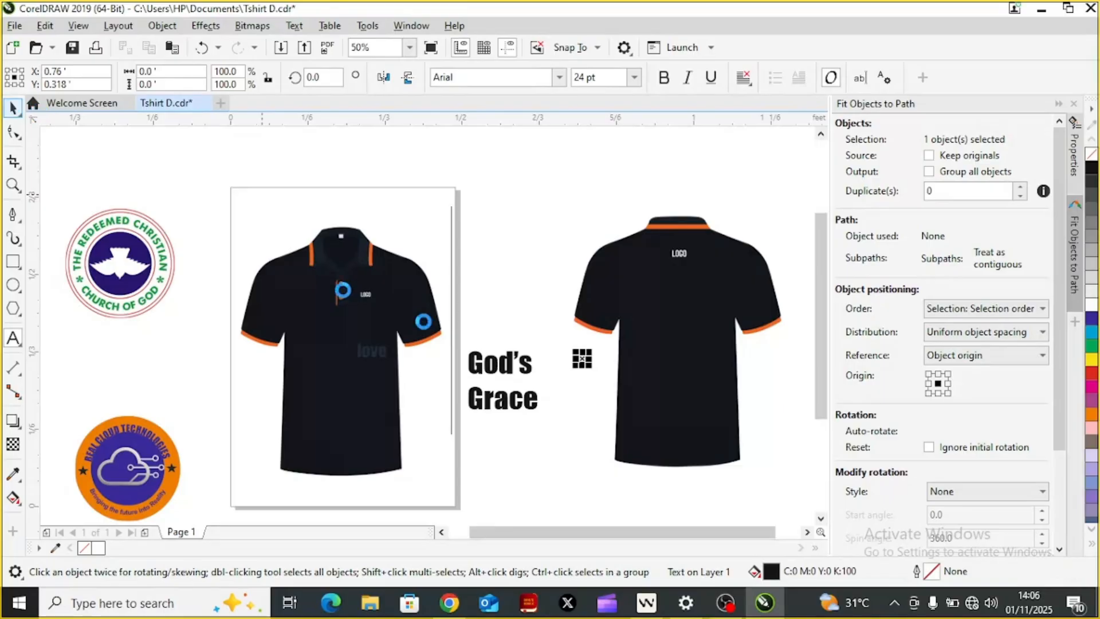
Step: Place the two-line "God's Grace" text on the lower middle of the front shirt and fill it with white
left_click(496, 360)
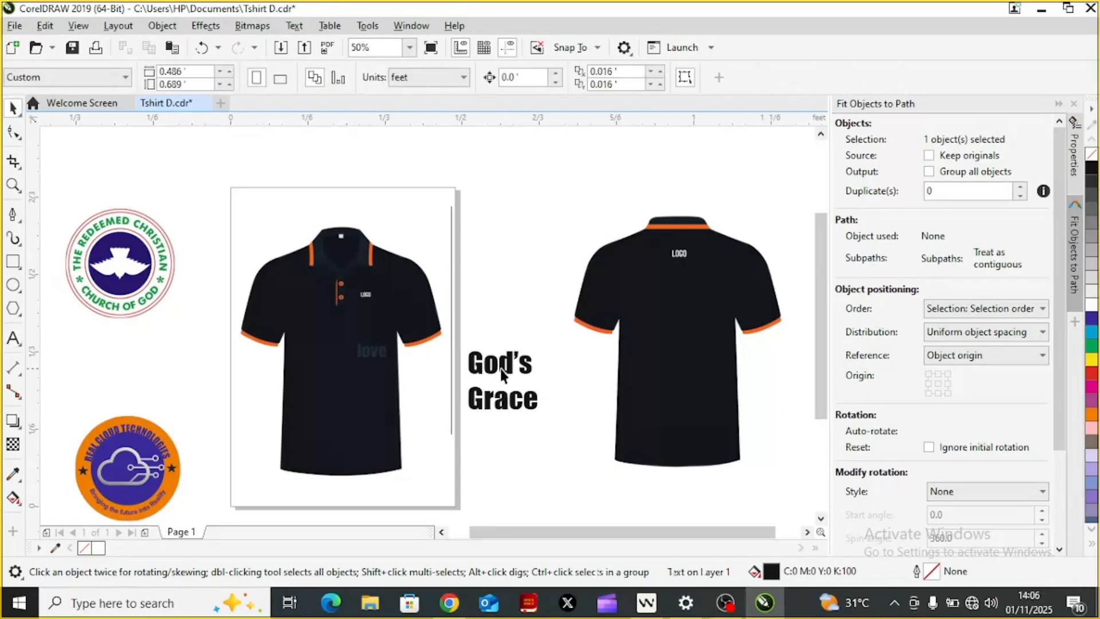
left_click(500, 369)
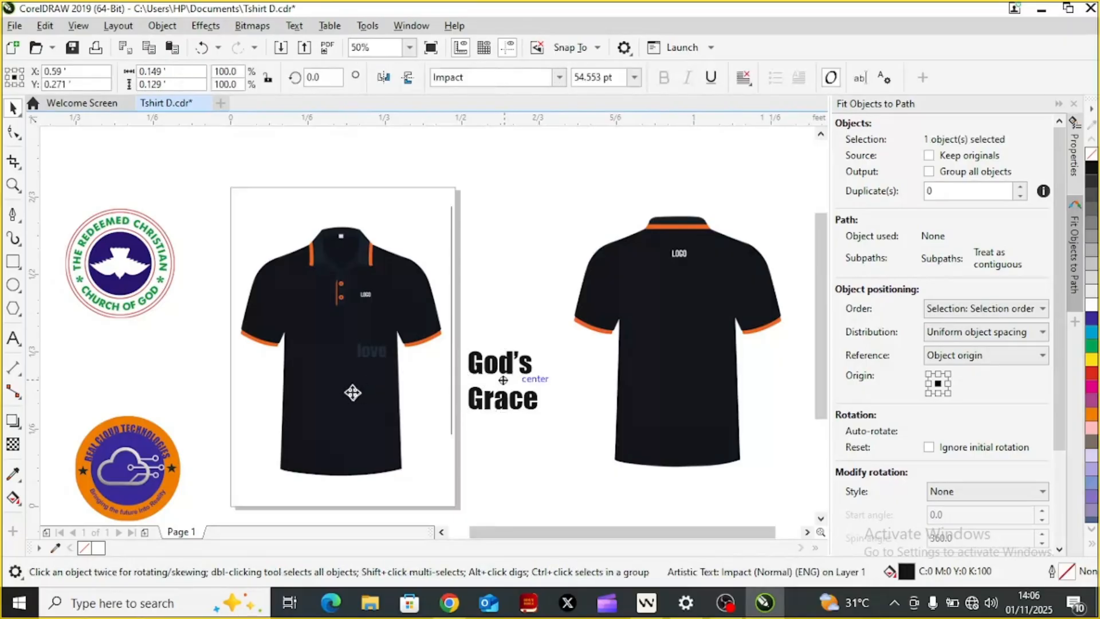
left_click_drag(351, 390, 351, 391)
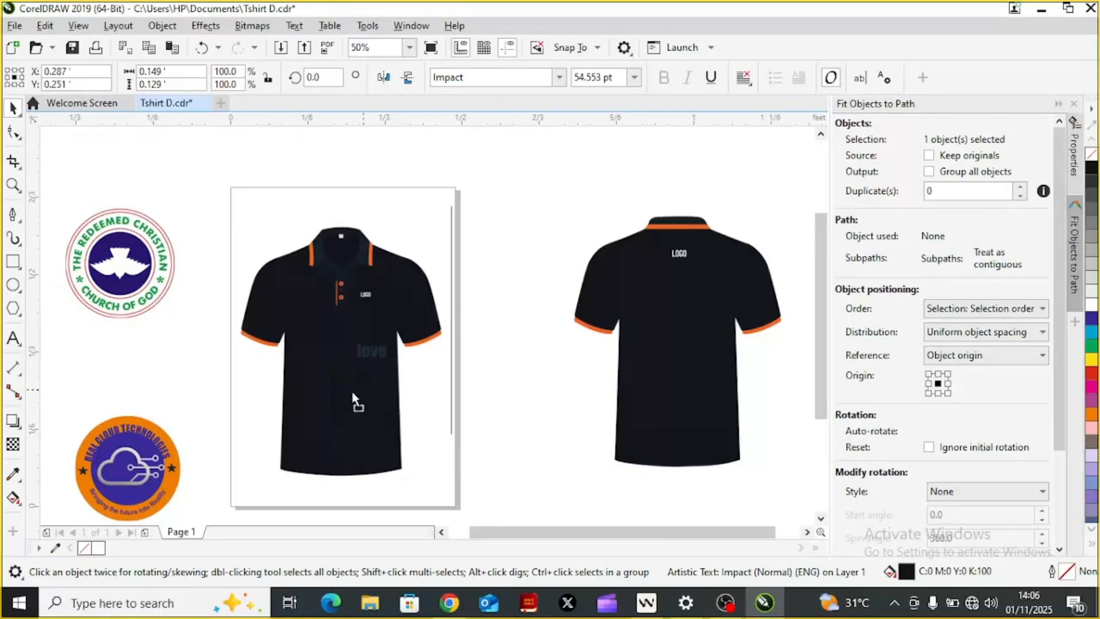
mouse_move(352, 391)
left_mouse_down()
mouse_move(363, 395)
mouse_move(341, 388)
mouse_move(373, 398)
mouse_move(342, 395)
left_mouse_up()
left_click(1091, 307)
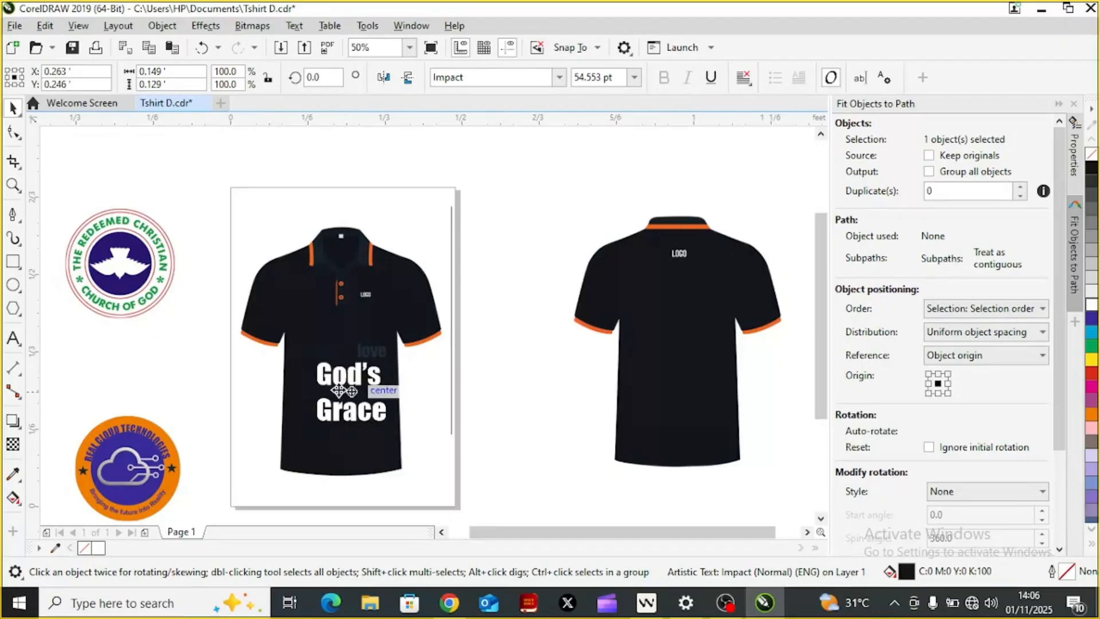
mouse_move(338, 389)
left_mouse_down()
mouse_move(353, 399)
mouse_move(342, 388)
left_mouse_up()
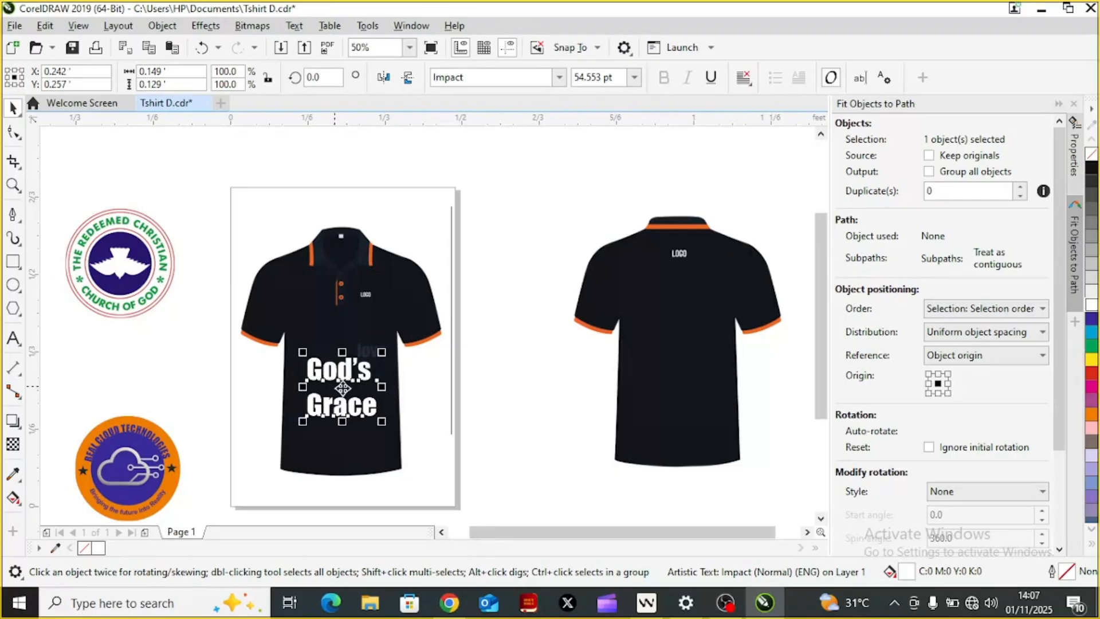
Step: Break the two-line "God's Grace" text apart into separate "God's" and "Grace" objects
left_click(342, 388)
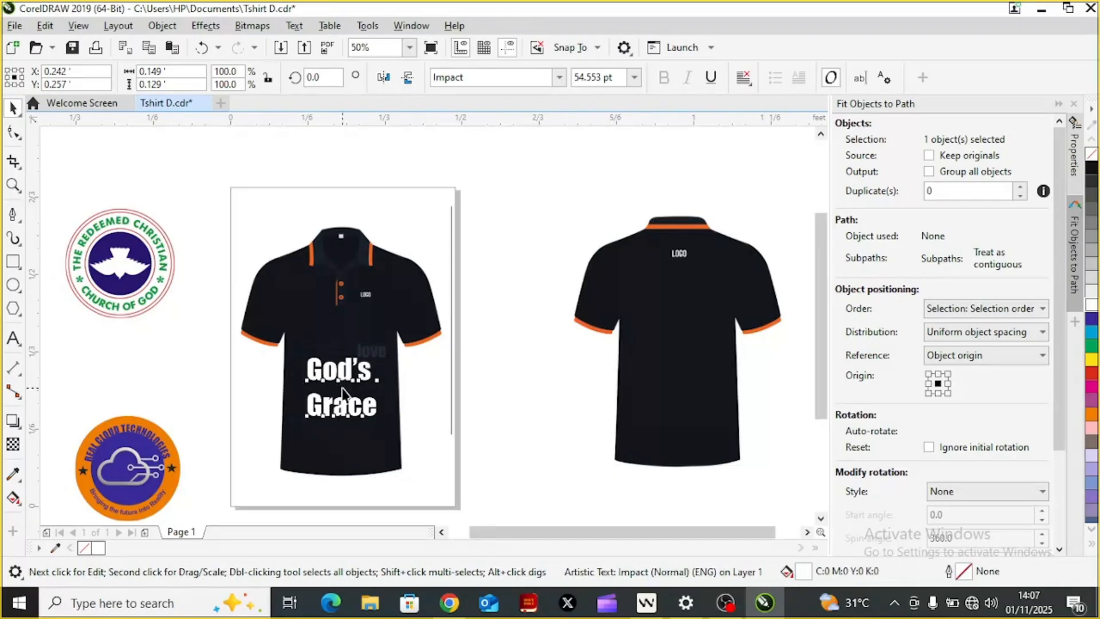
left_click(342, 389)
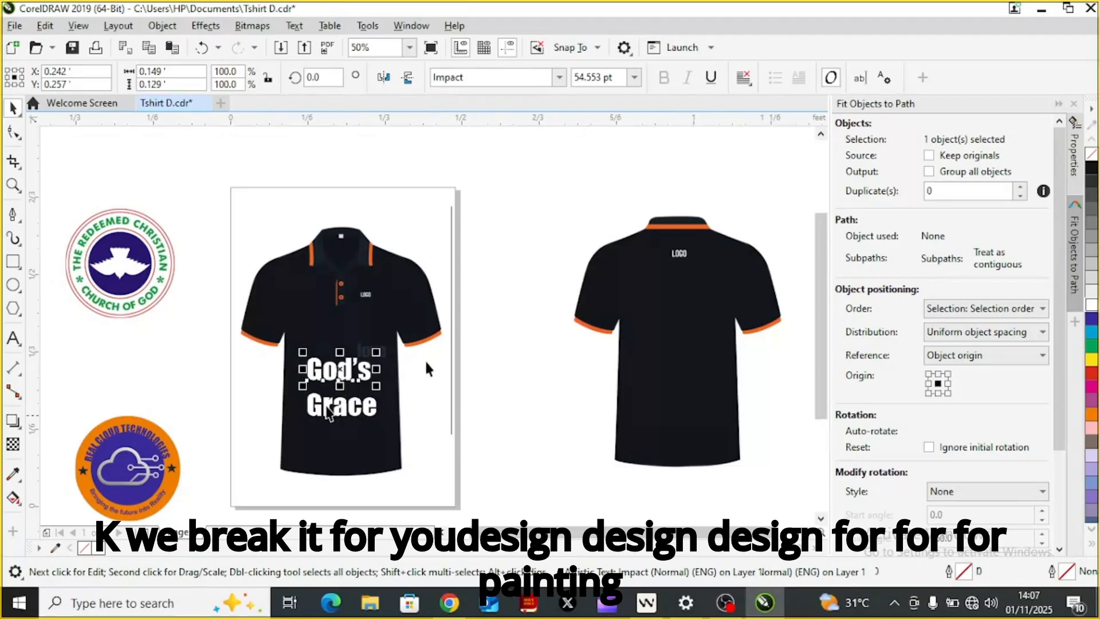
left_click(508, 347)
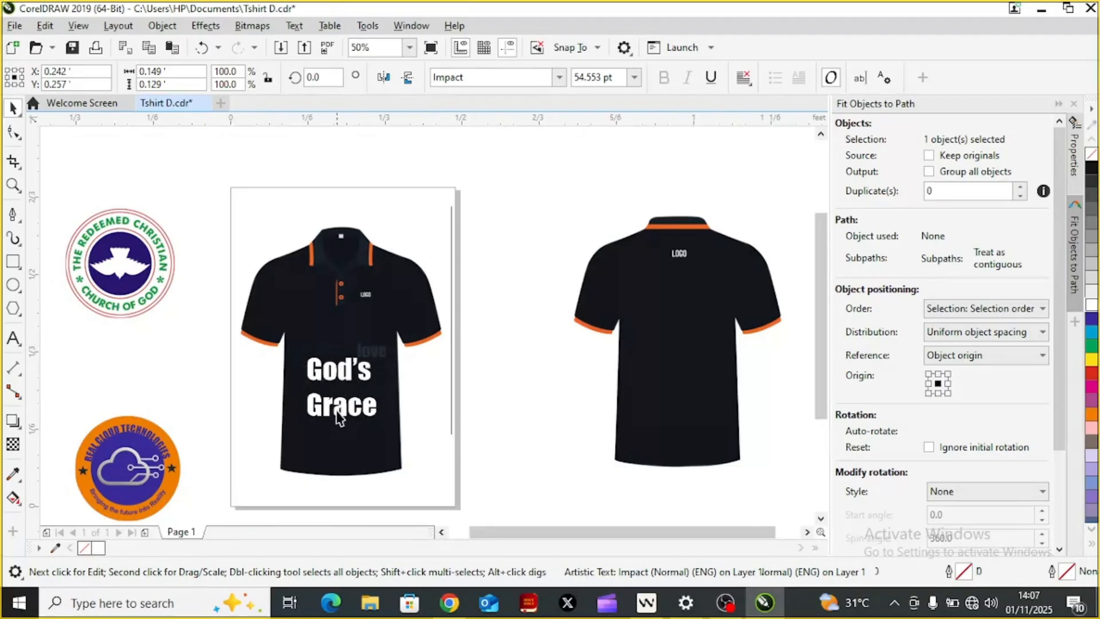
Step: Move the word "Grace" up and slightly left to sit closely beneath "God's" on the front shirt
left_click(340, 417)
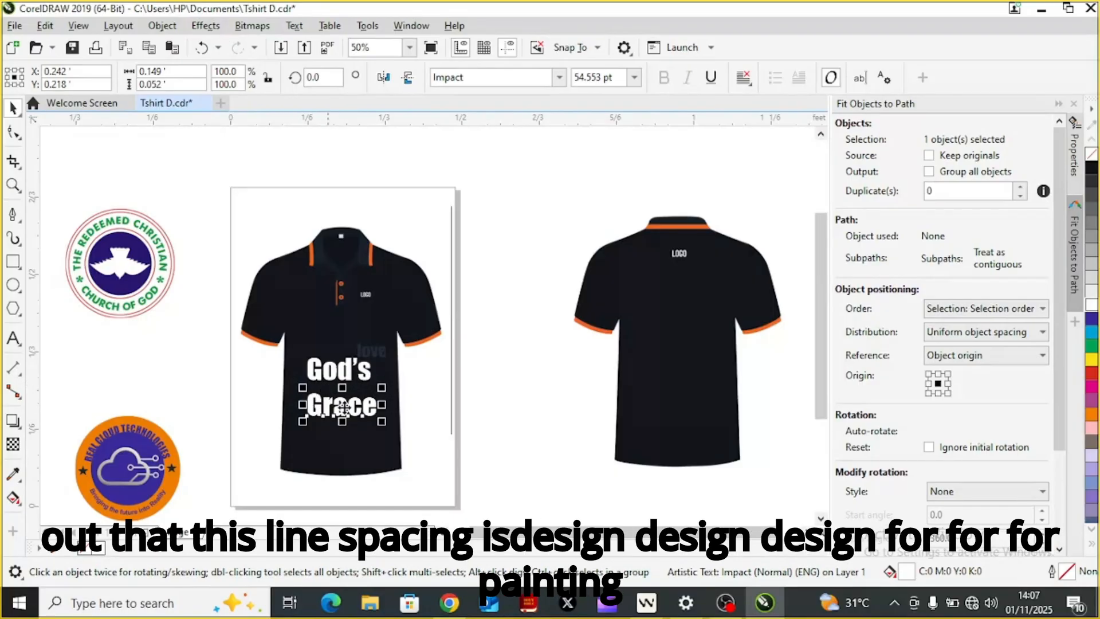
left_click_drag(343, 404, 343, 406)
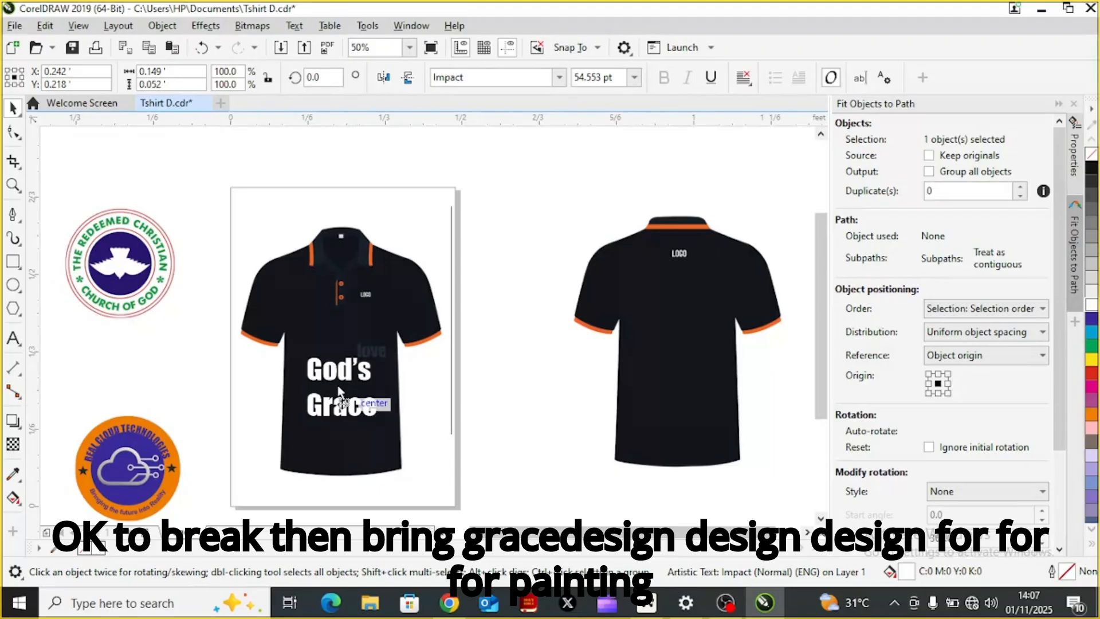
left_click_drag(343, 405, 338, 396)
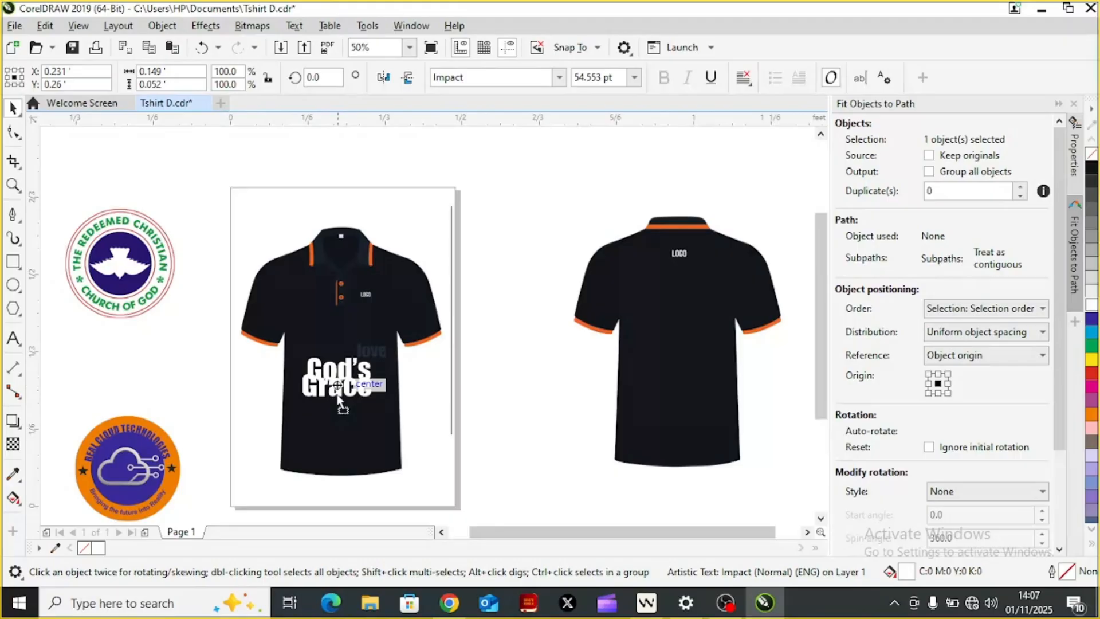
left_click_drag(338, 397, 339, 401)
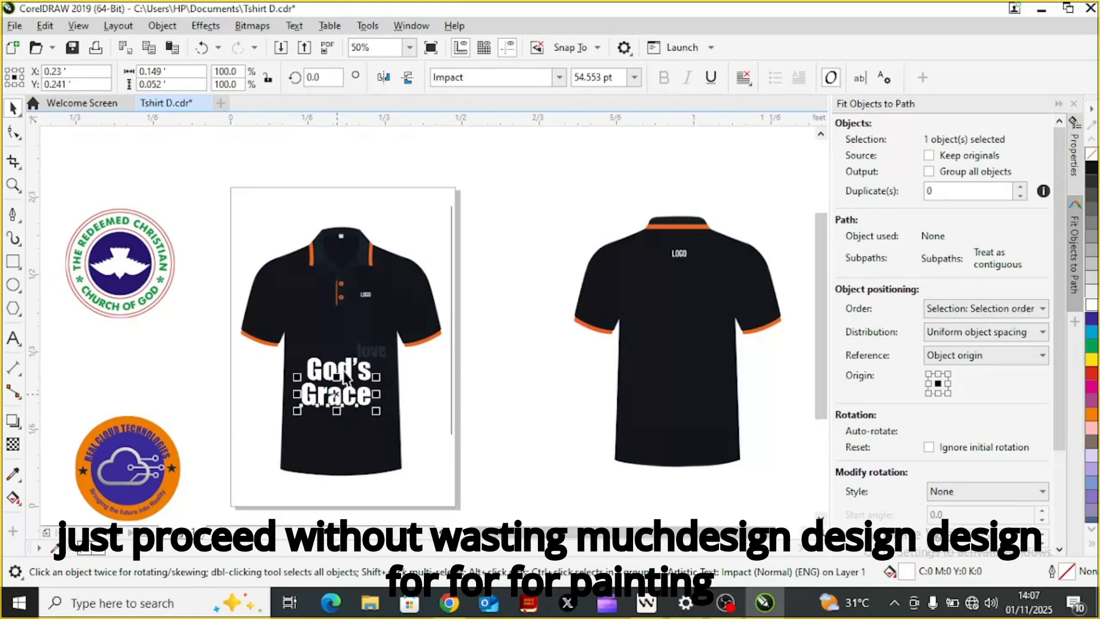
Step: Delete the faded "love" text from the front shirt and leave nothing selected
left_click(382, 350)
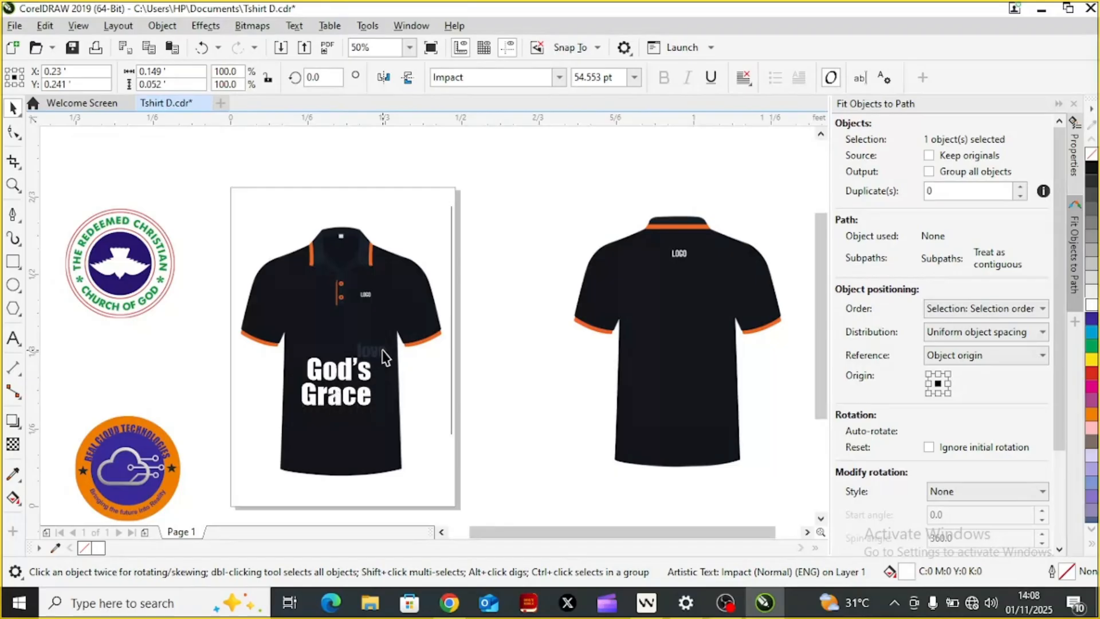
key("Delete")
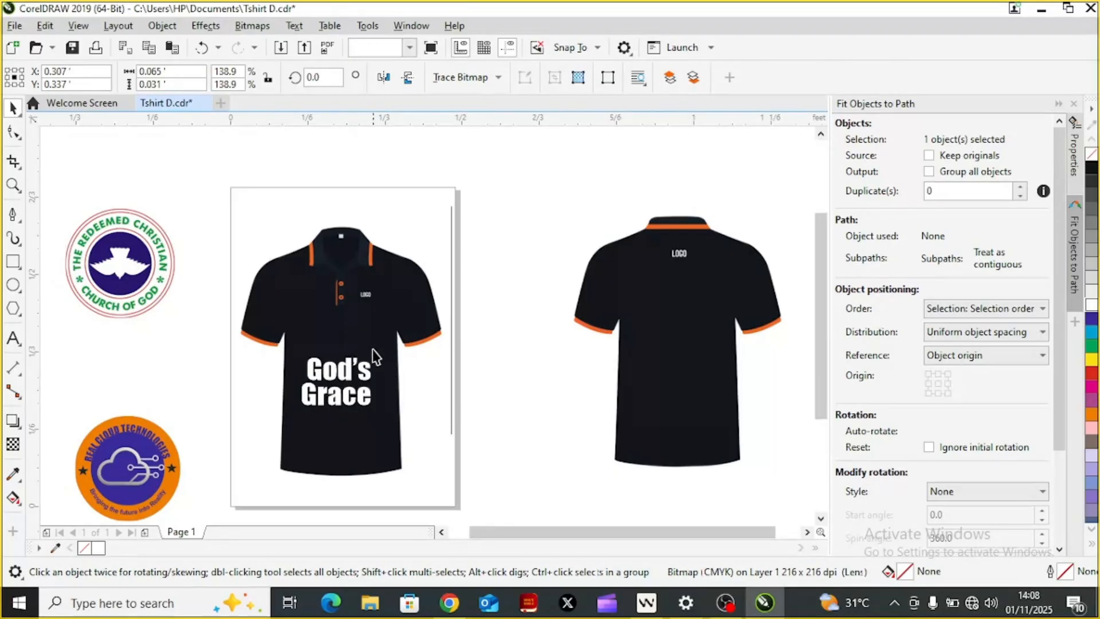
left_click(376, 355)
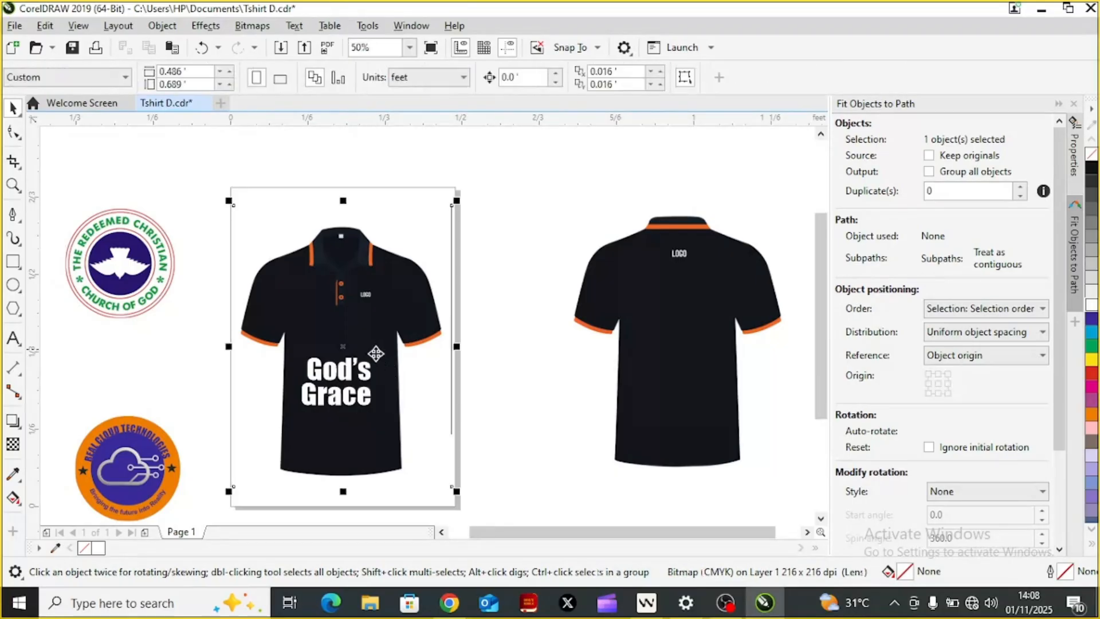
left_click(376, 353)
left_click(510, 384)
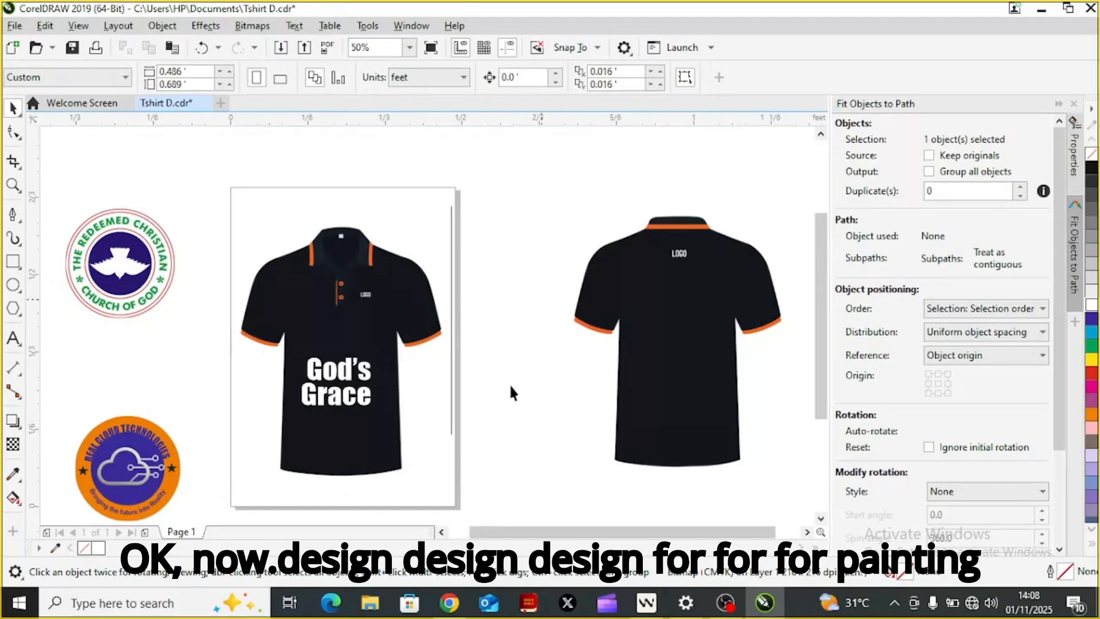
left_click(319, 369)
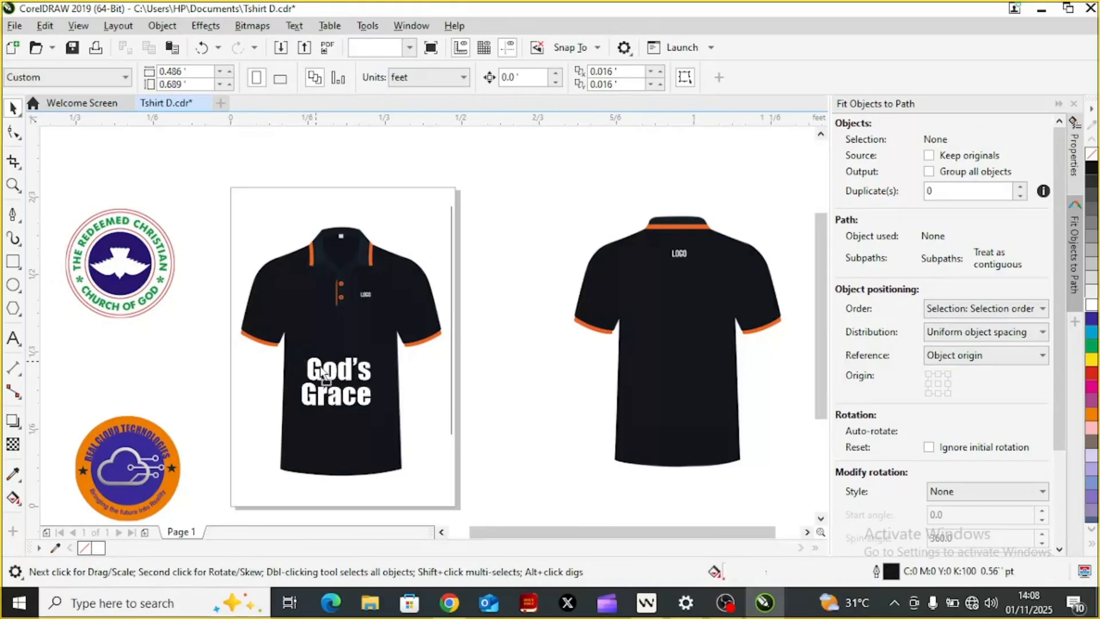
left_click(321, 369)
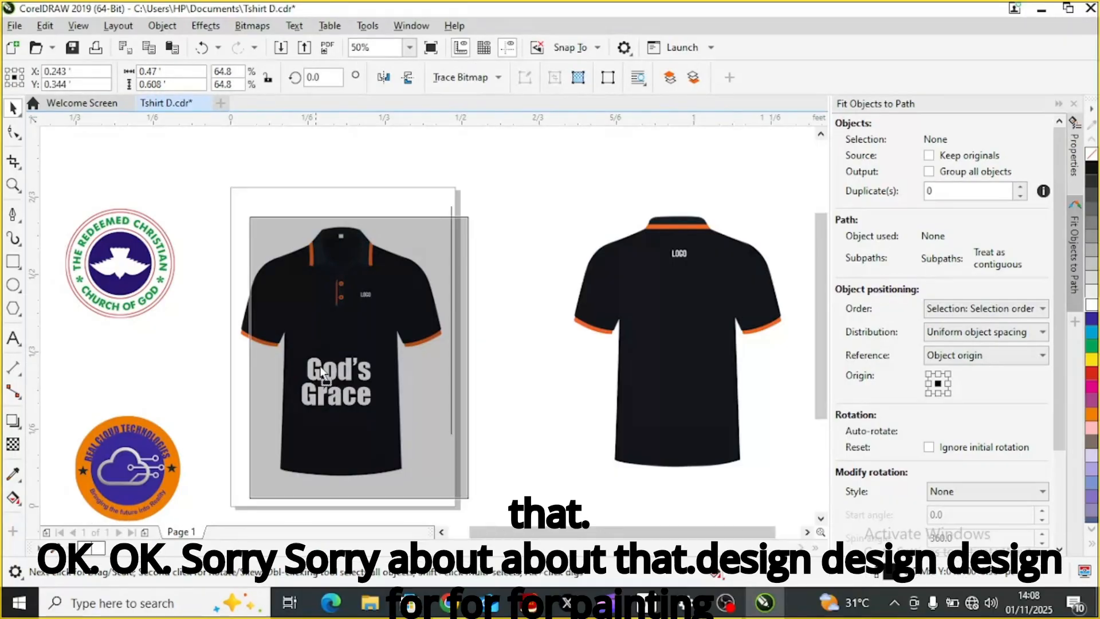
left_click_drag(319, 366, 323, 372)
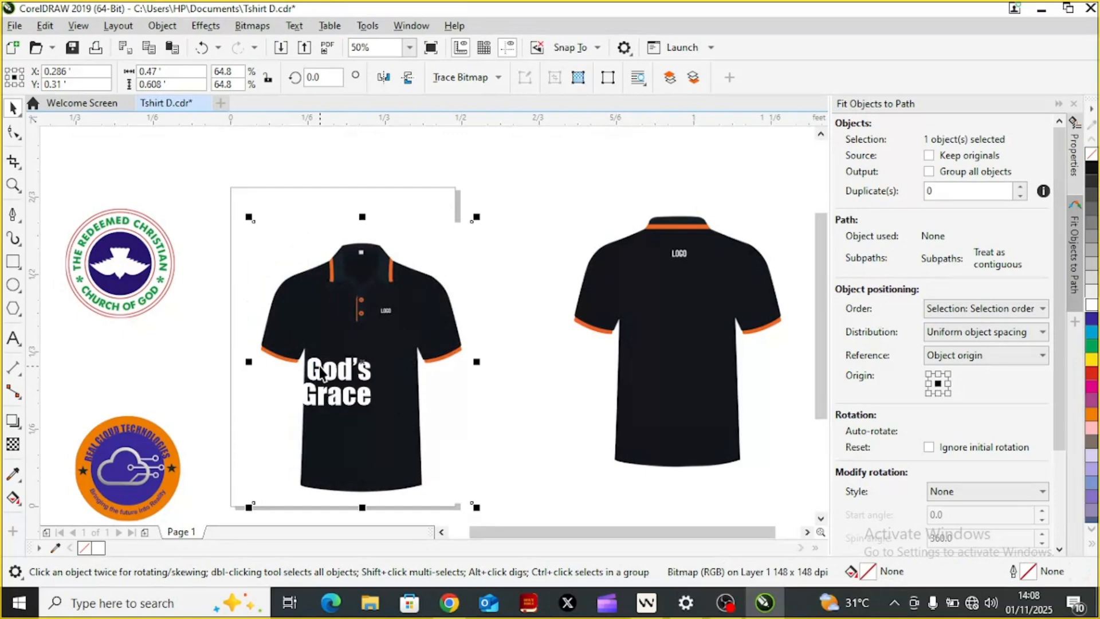
key("ctrl+z")
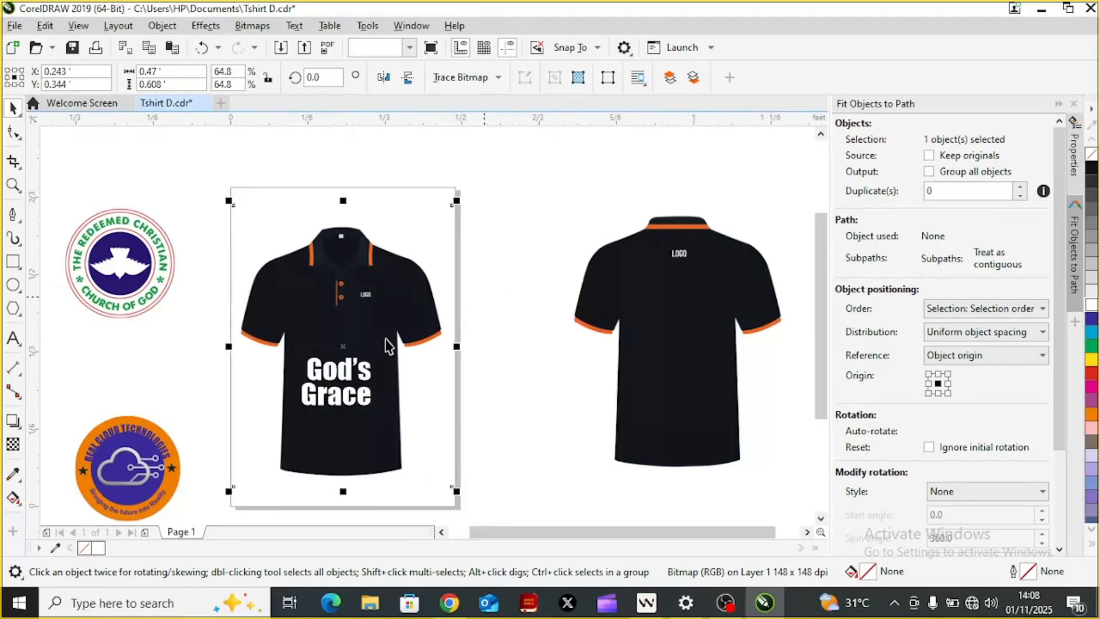
Step: Select the words "God's" and "Grace" on the front shirt together and apply a uniform transparency to them
left_click_drag(374, 339, 288, 420)
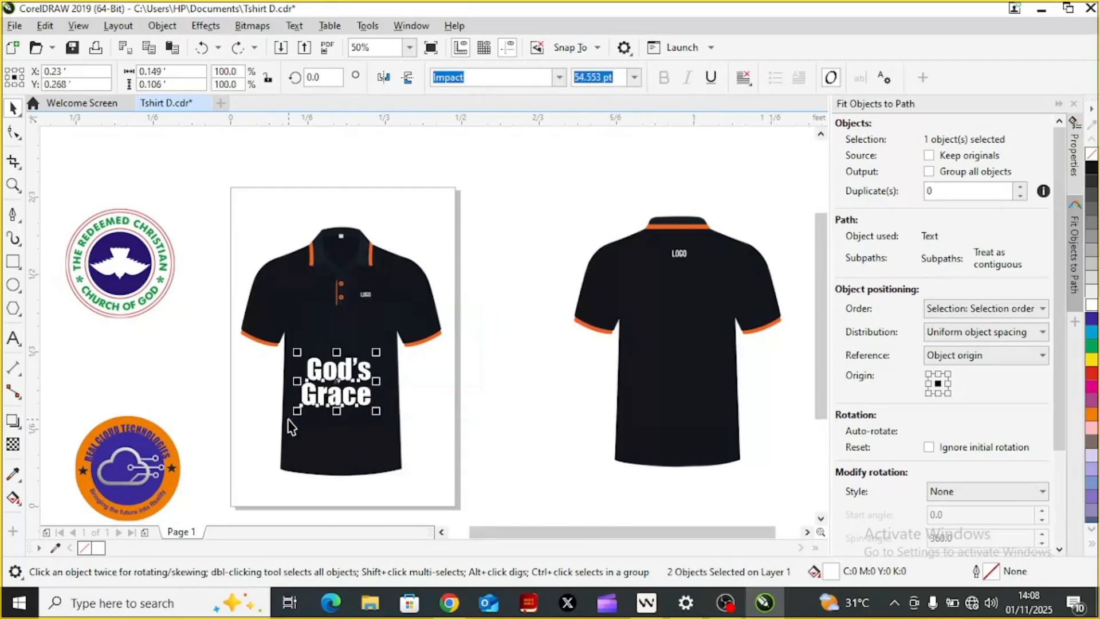
left_click(17, 448)
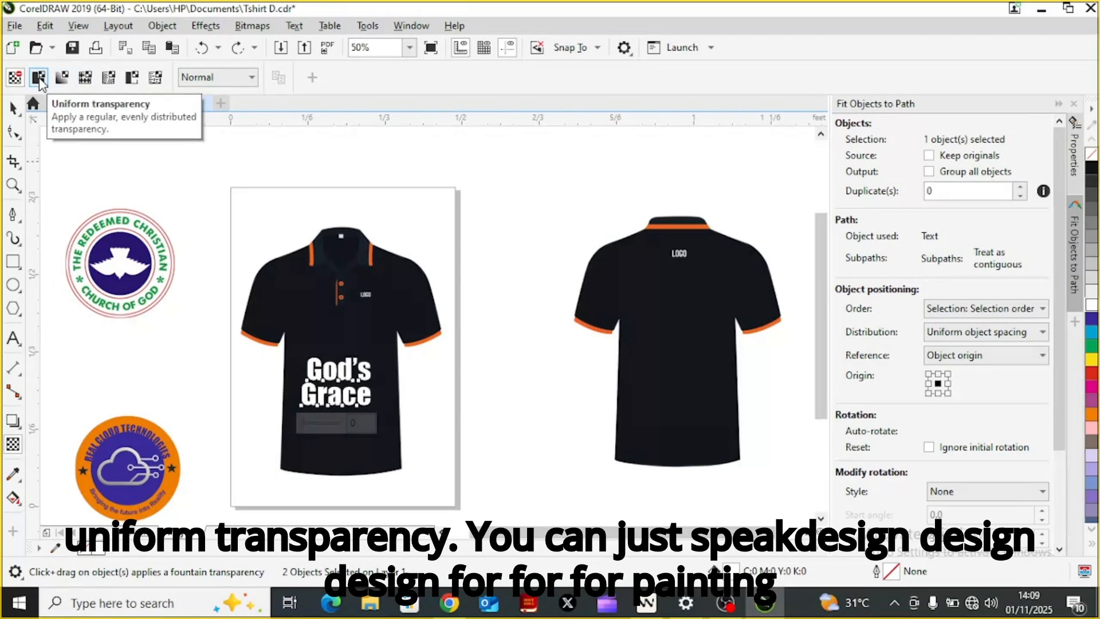
left_click(39, 78)
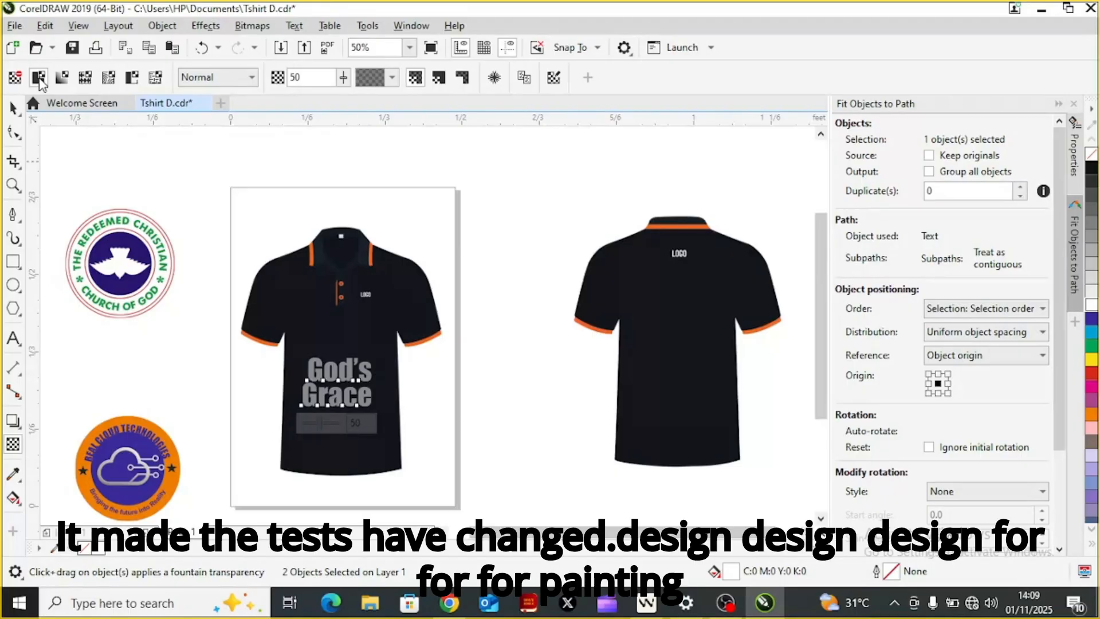
Step: Reduce the transparency of the "God's Grace" lettering to 11, keeping both words selected
left_click(344, 79)
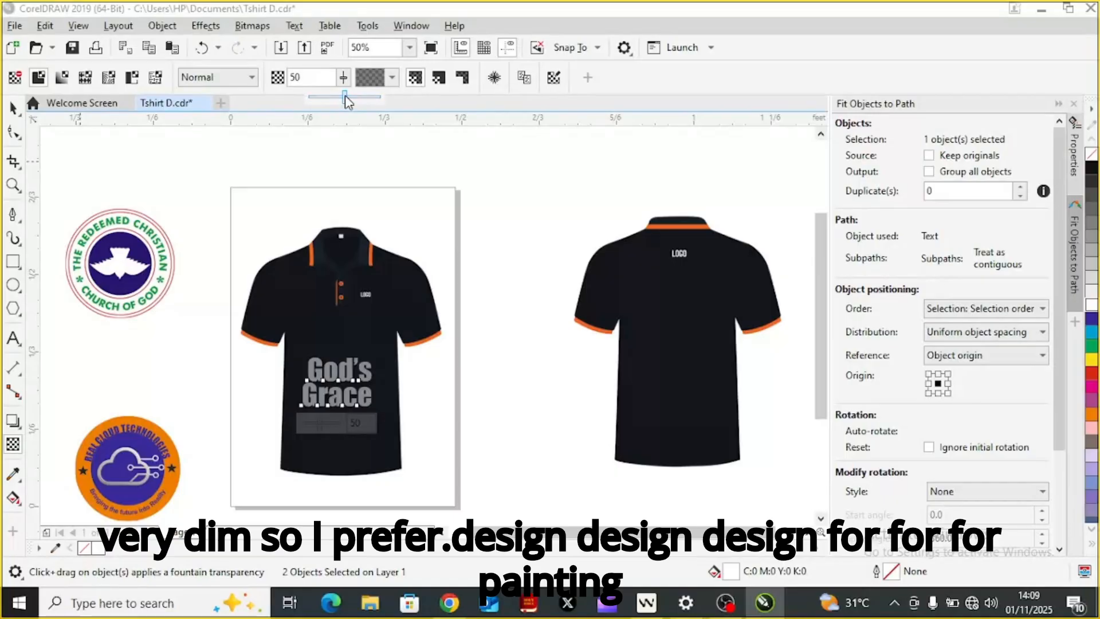
left_click_drag(344, 98, 338, 100)
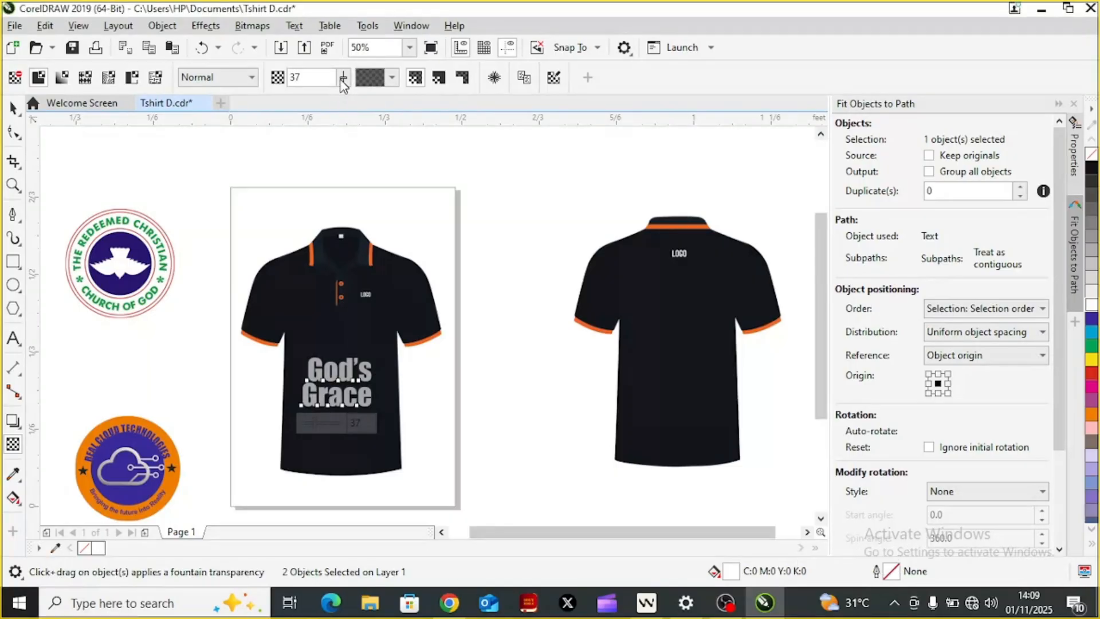
left_click(342, 82)
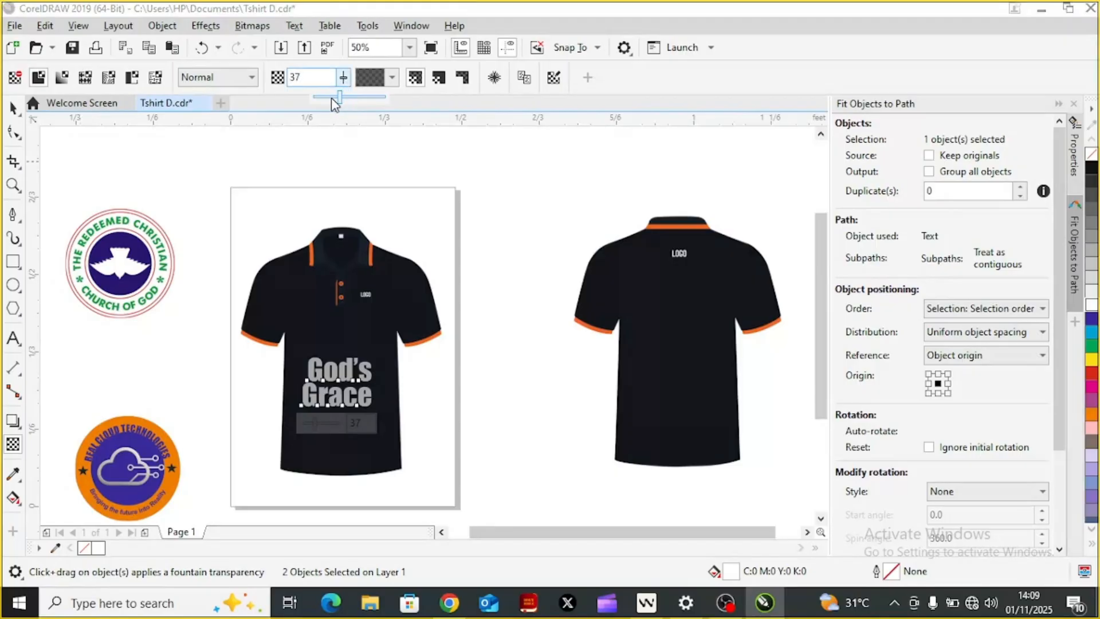
left_click(331, 97)
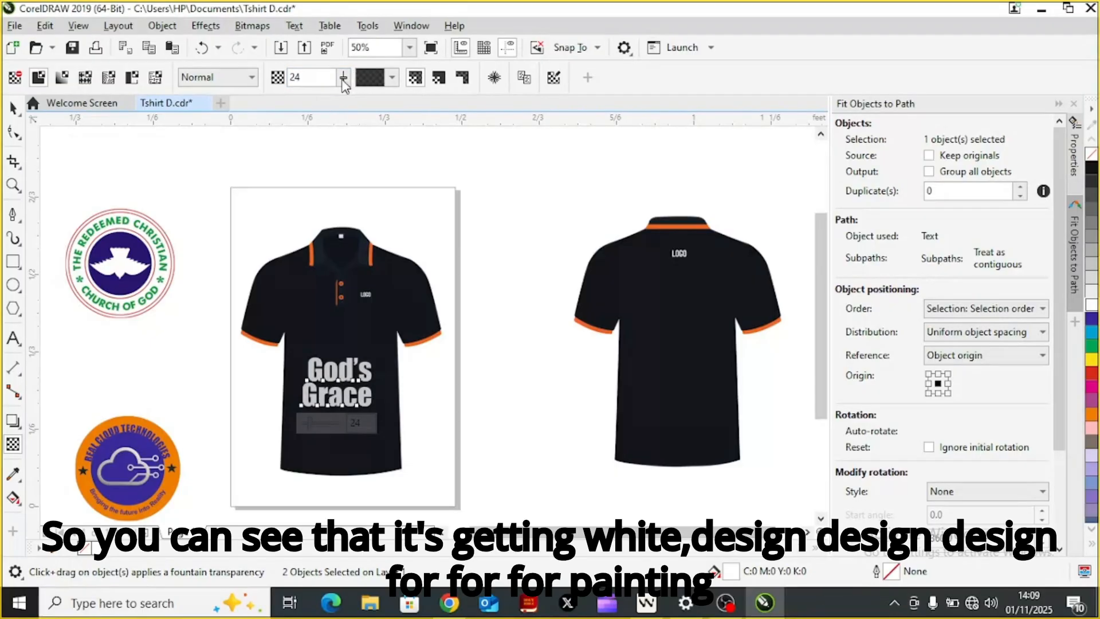
left_click(342, 80)
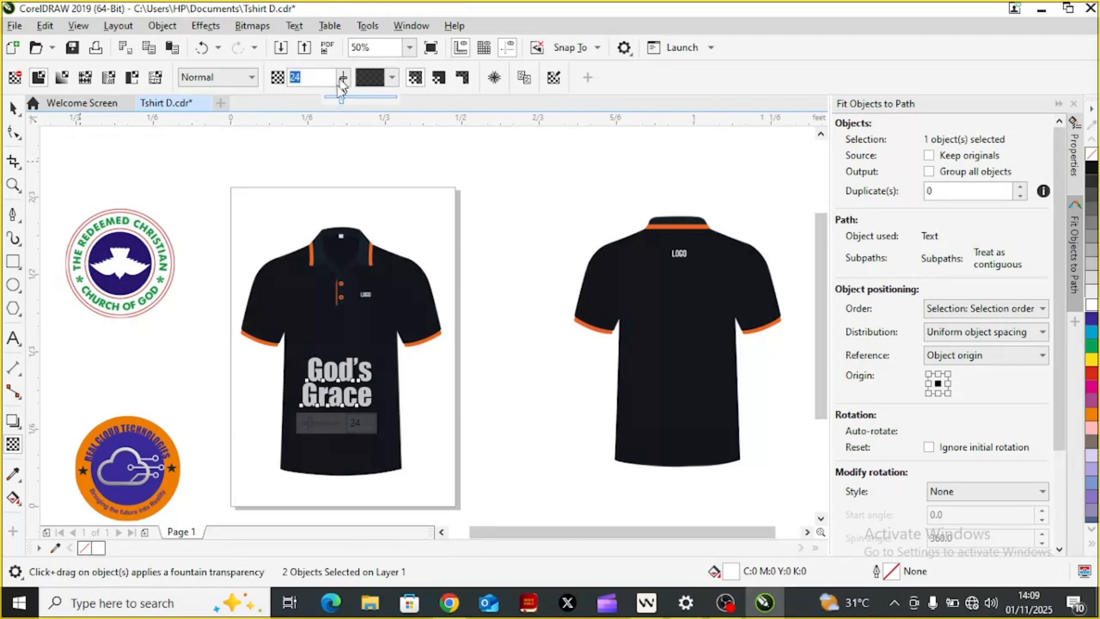
left_click_drag(342, 103, 333, 97)
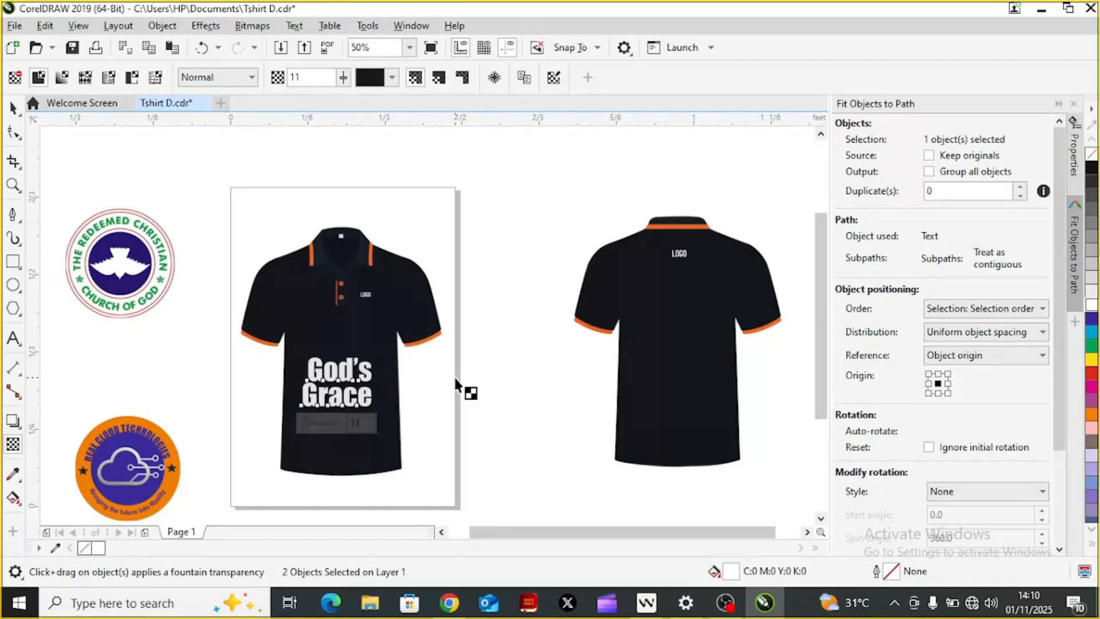
key("space")
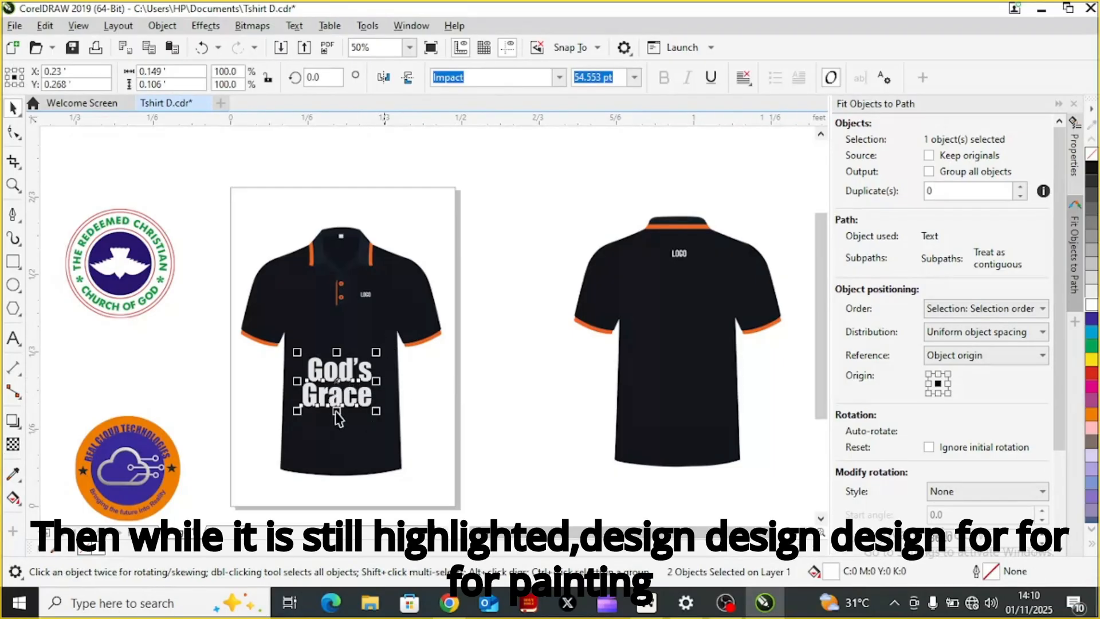
key("ctrl+d")
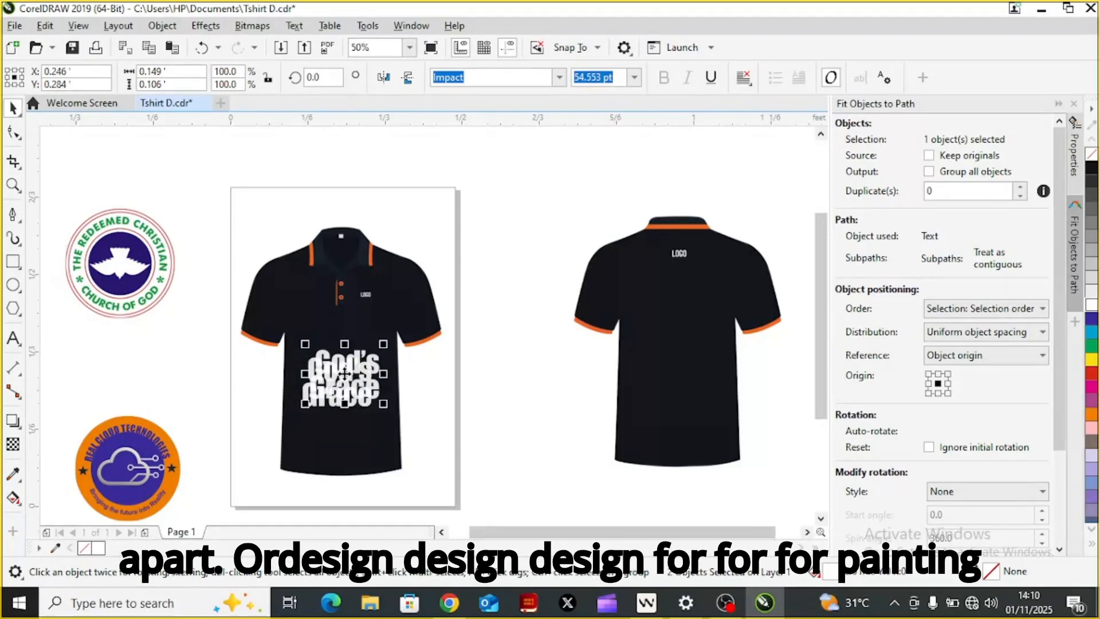
right_click(440, 300)
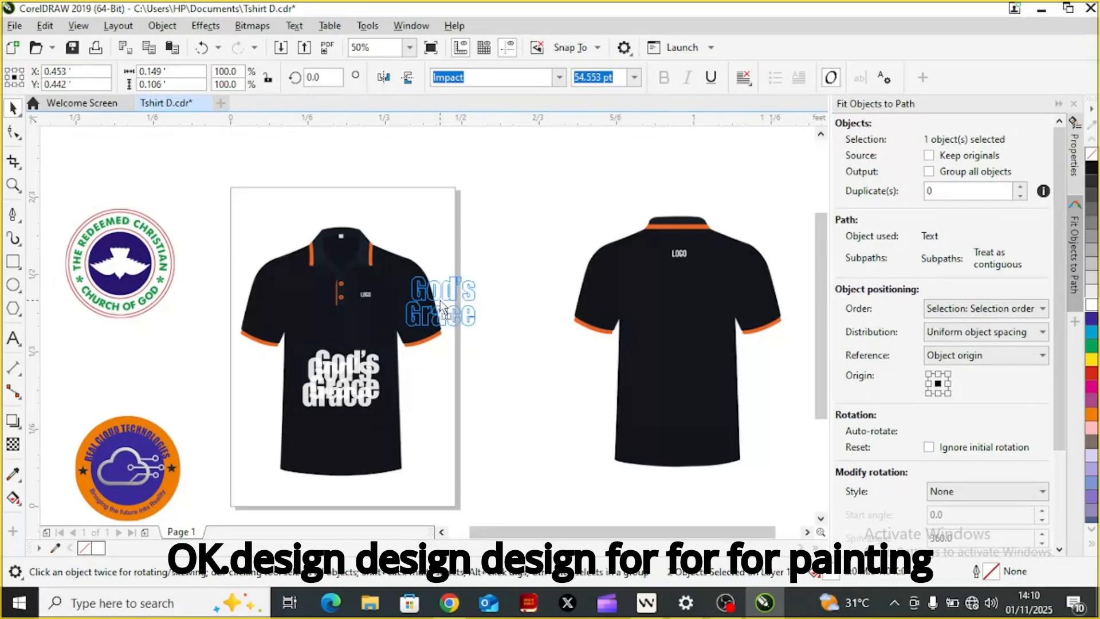
left_click_drag(440, 300, 440, 300)
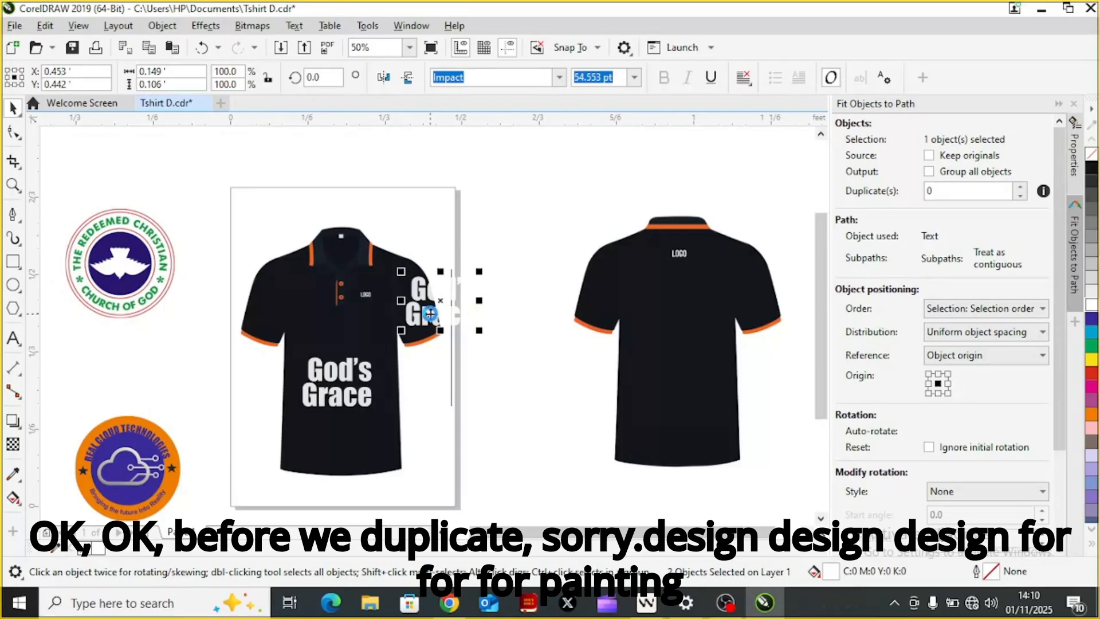
key("ctrl+z")
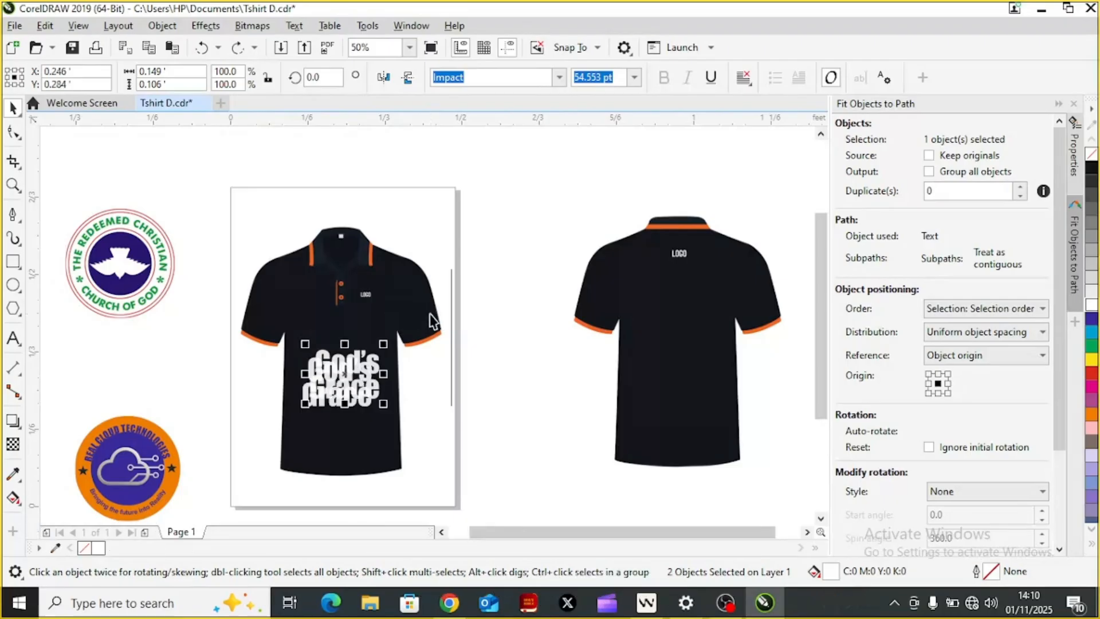
key("ctrl+z")
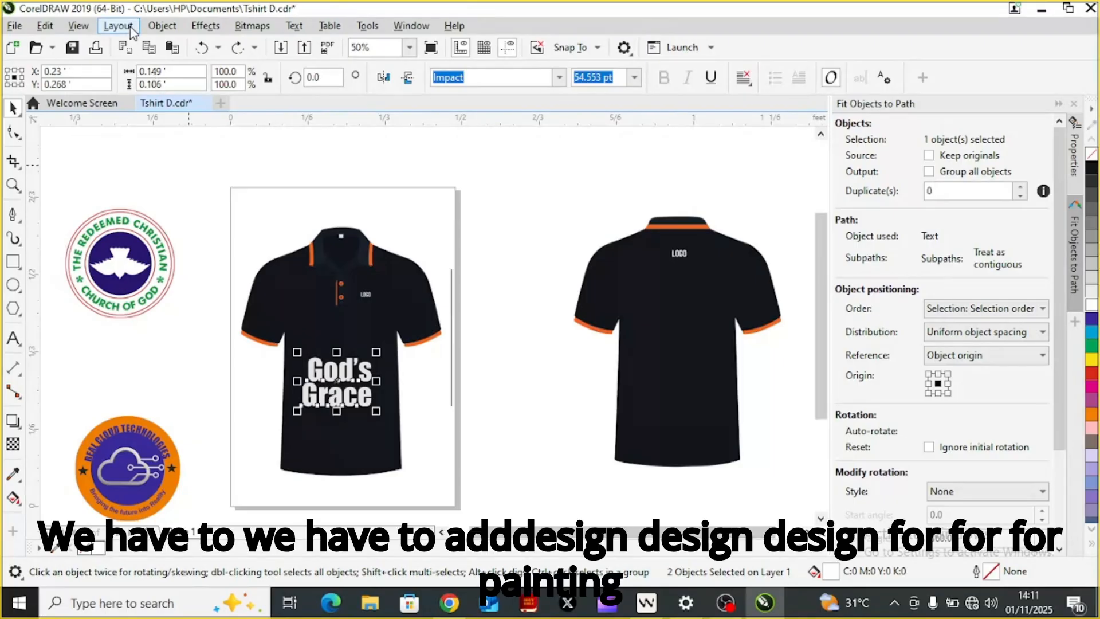
left_click(199, 29)
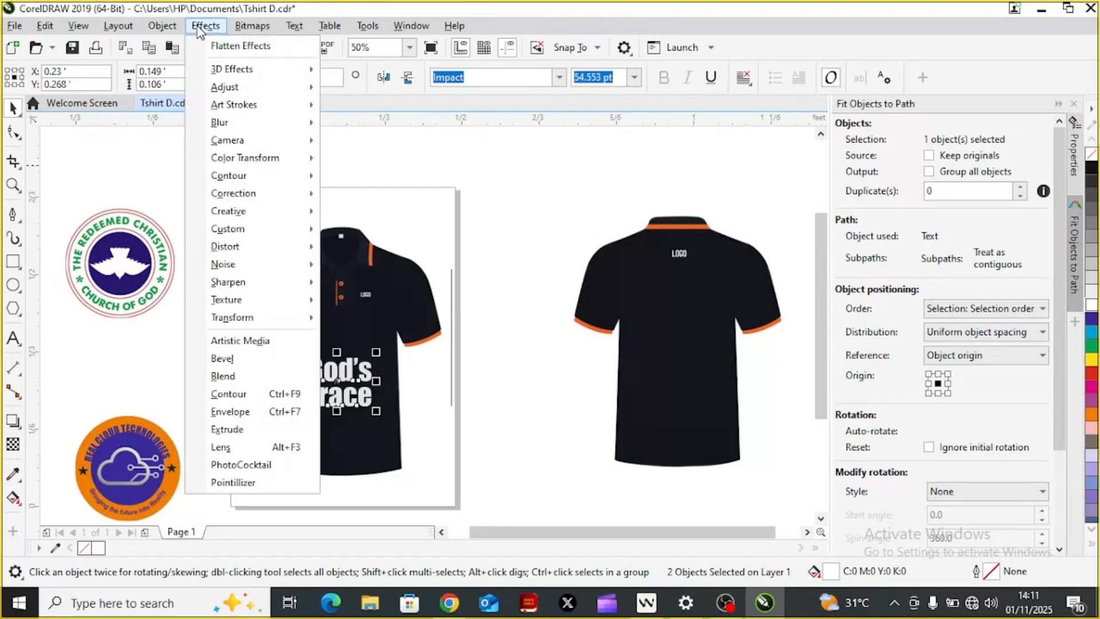
left_click(168, 29)
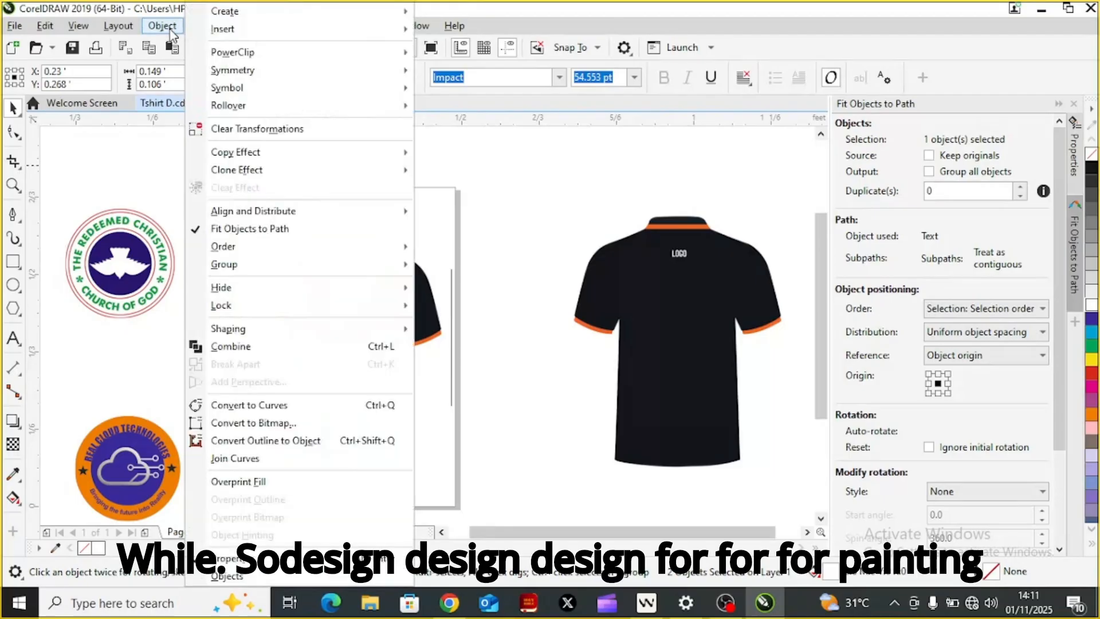
left_click(124, 33)
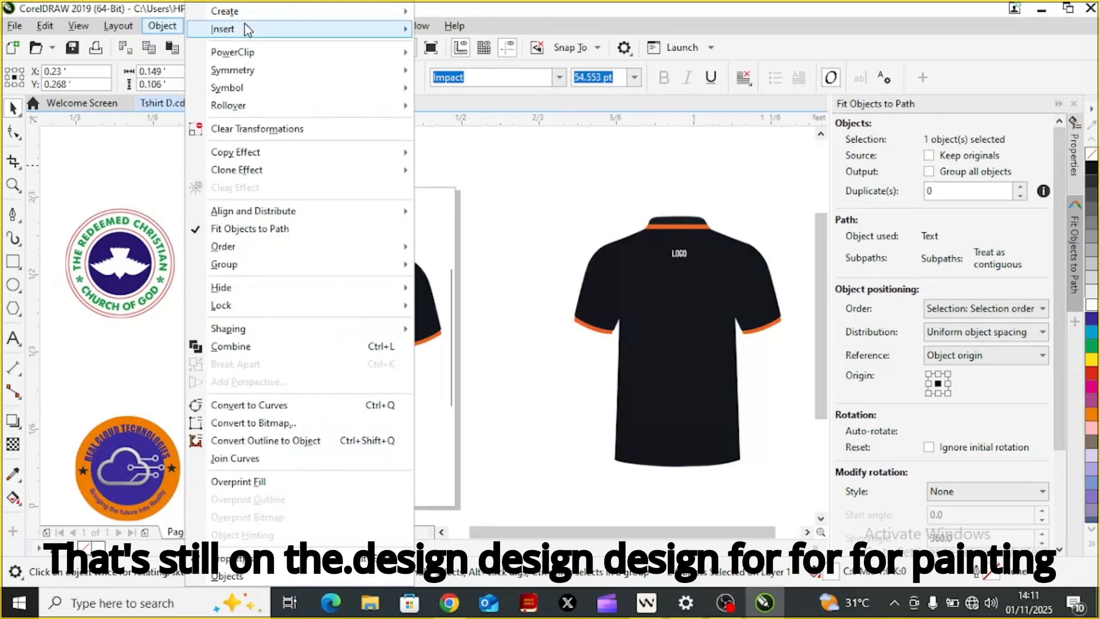
mouse_move(319, 103)
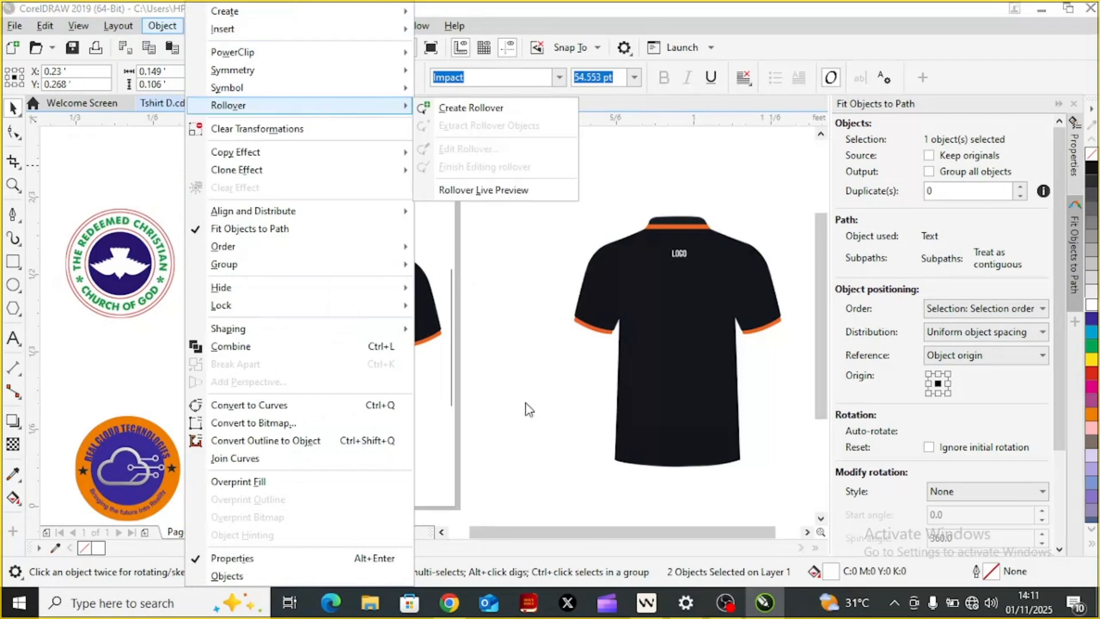
left_click(461, 411)
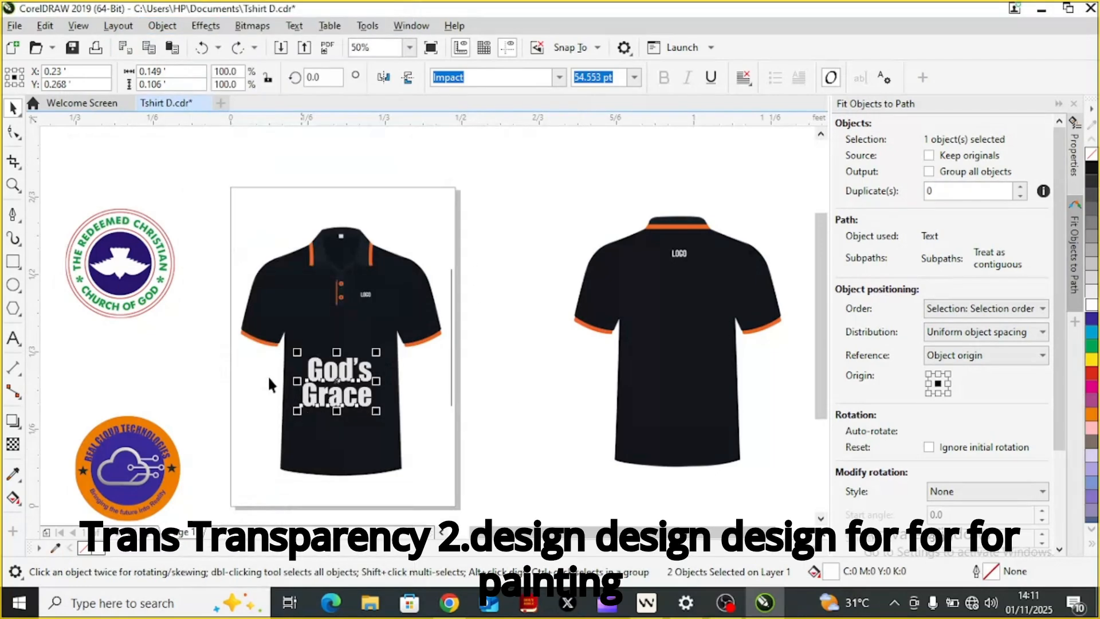
Step: Set the transparency merge mode of the "God's Grace" lettering to Overlay so it blends into the front shirt
left_click(14, 449)
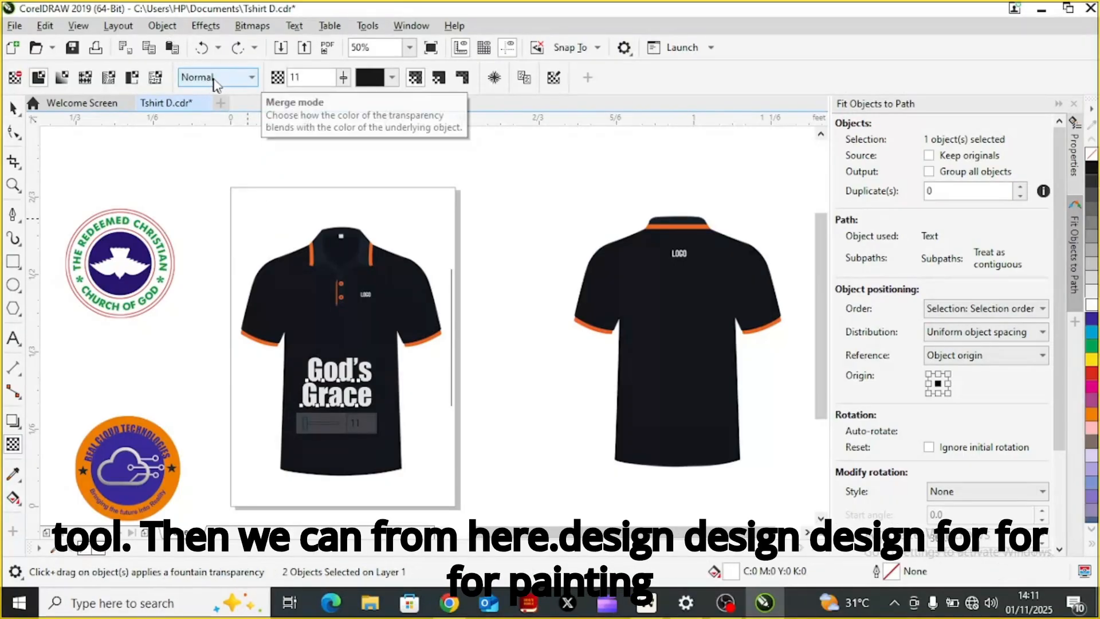
left_click(253, 80)
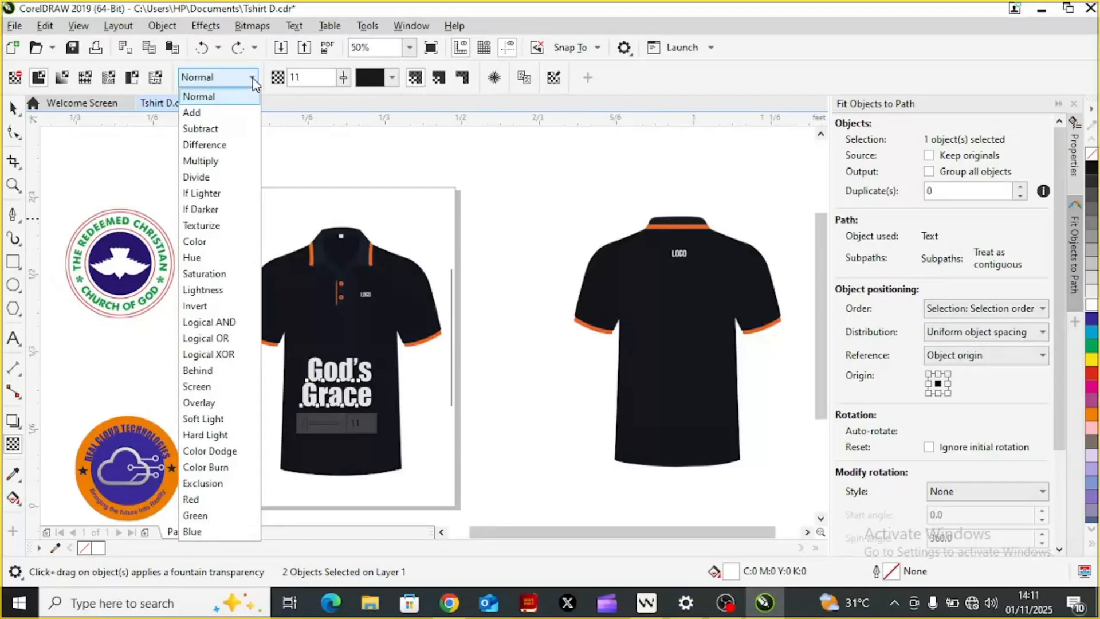
left_click(207, 403)
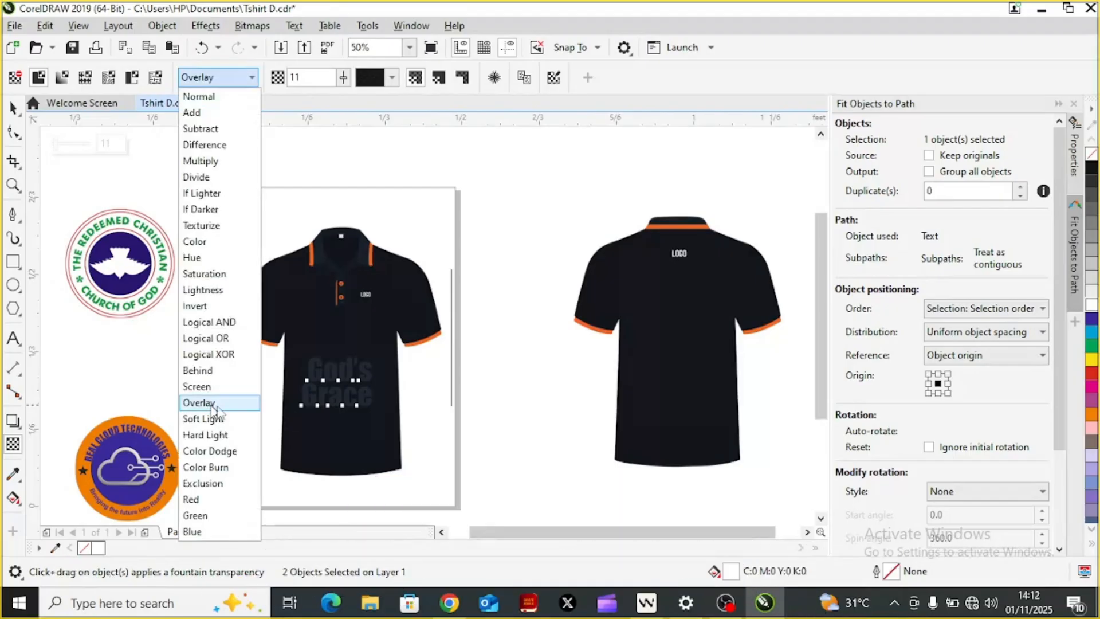
left_click(514, 411)
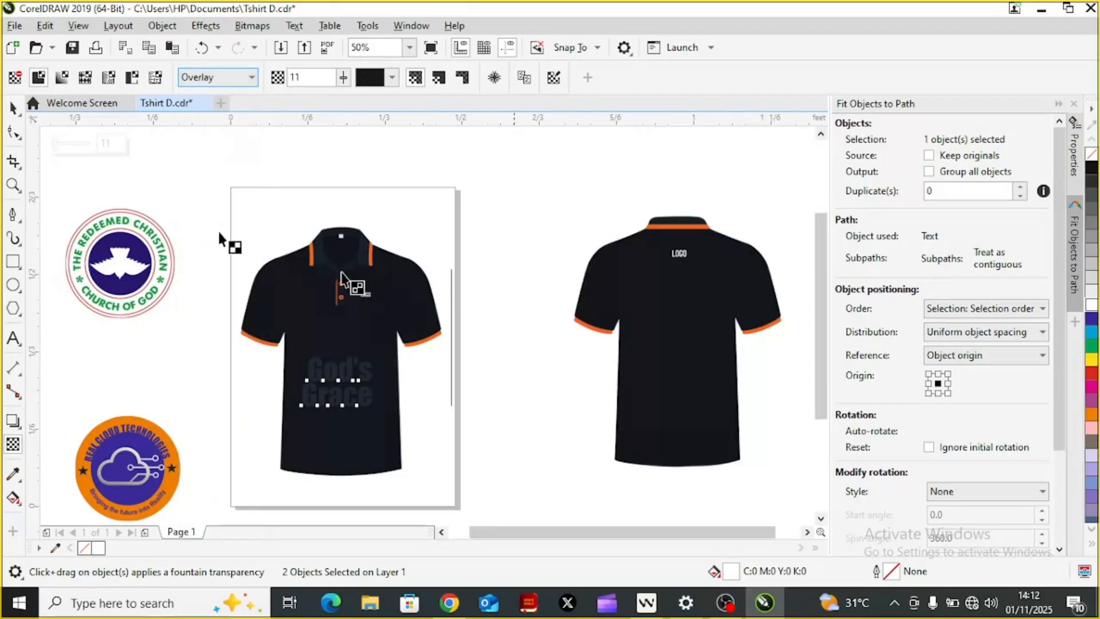
left_click(14, 108)
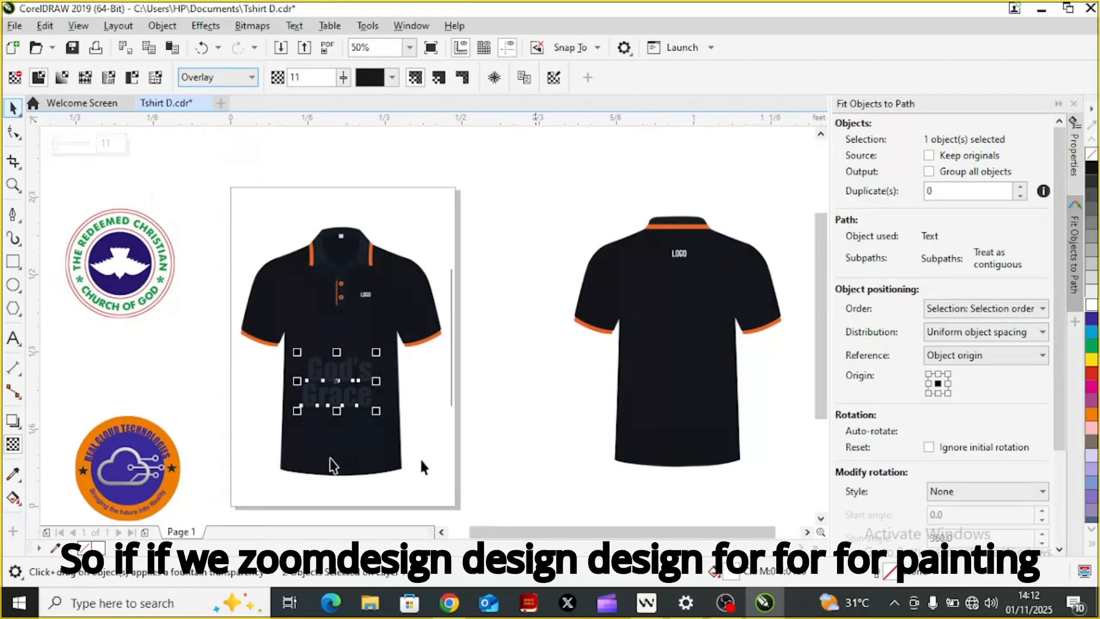
Step: Examine up close how the "God's Grace" lettering blends with the fabric of the front shirt
left_click(15, 220)
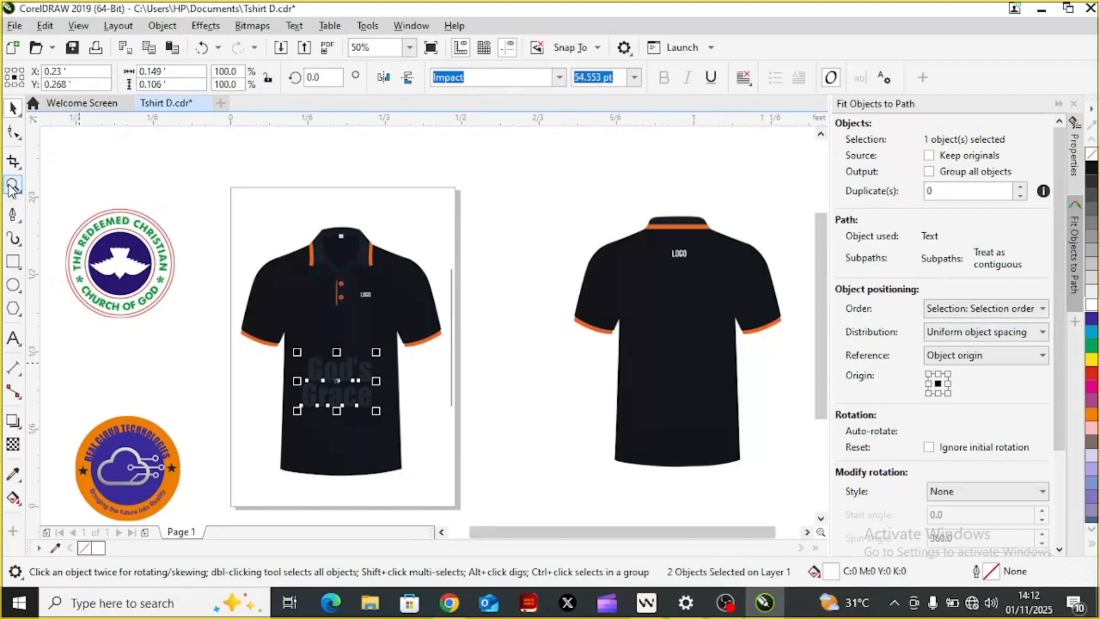
left_click(12, 185)
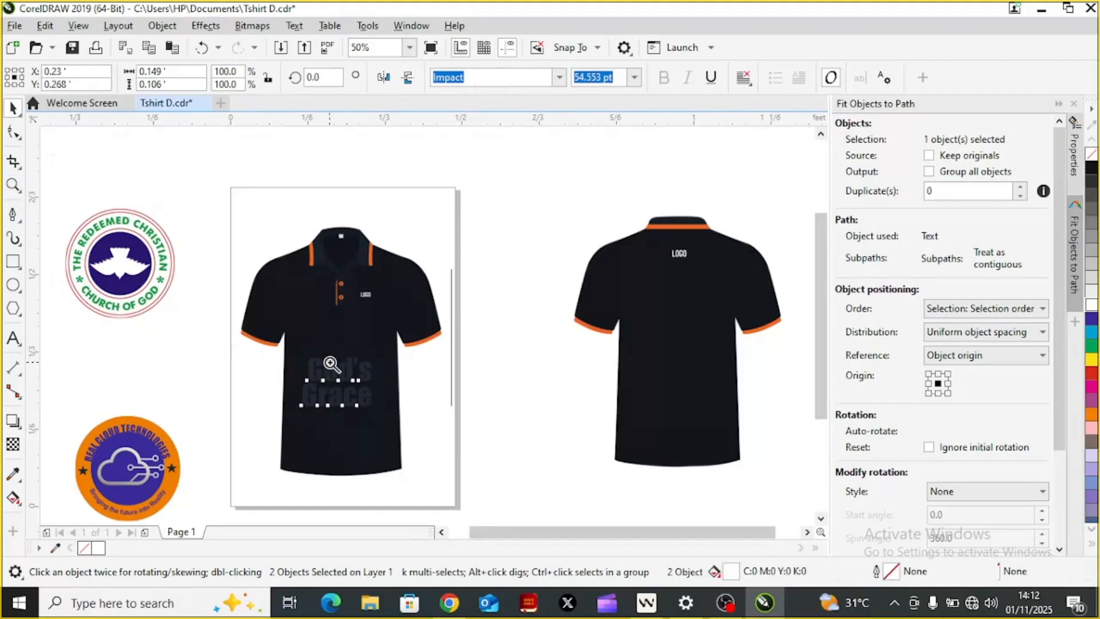
left_click(331, 364)
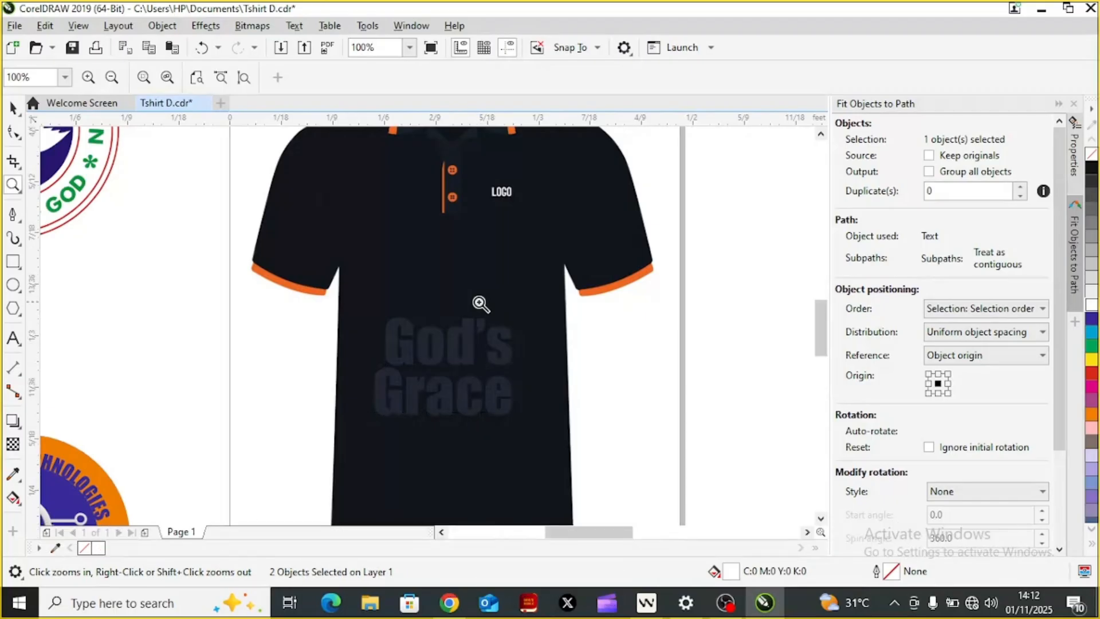
left_click(480, 304)
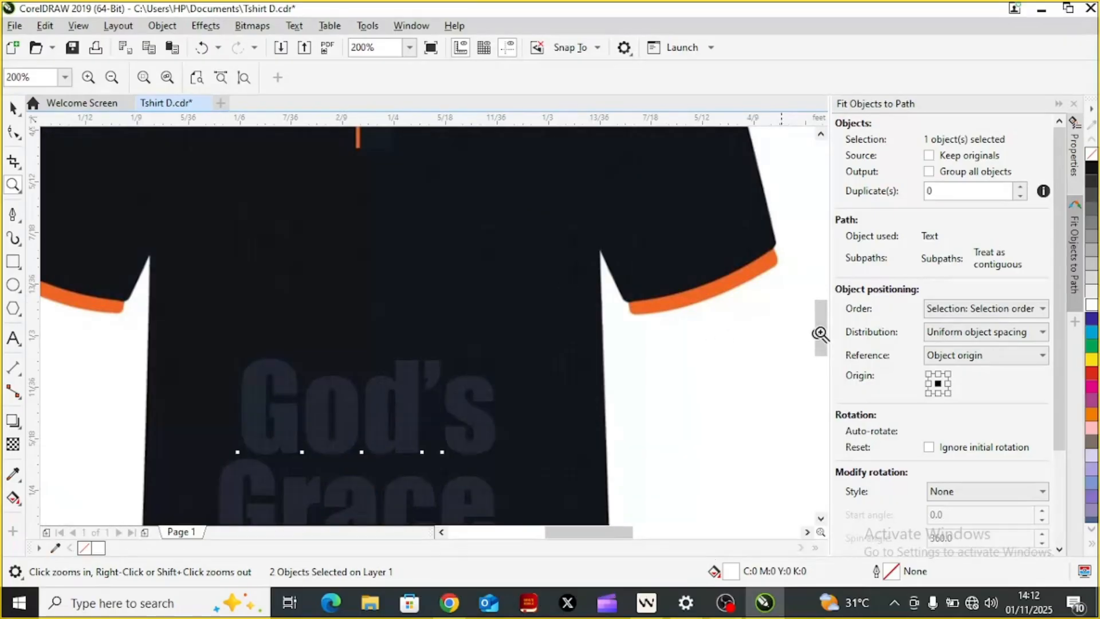
left_click_drag(825, 337, 826, 362)
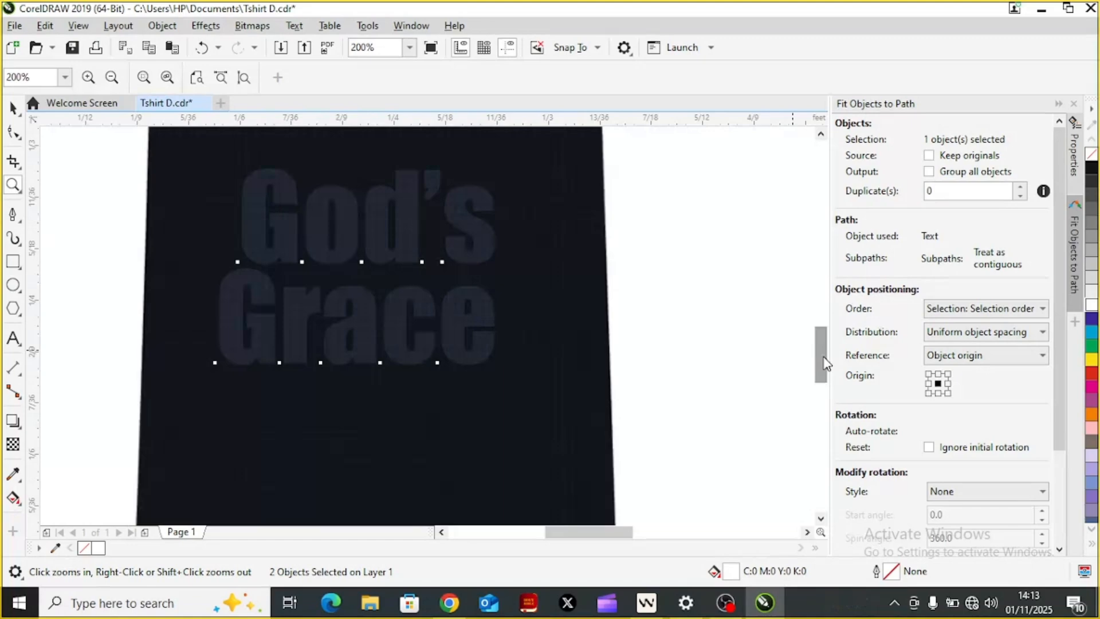
key("F3")
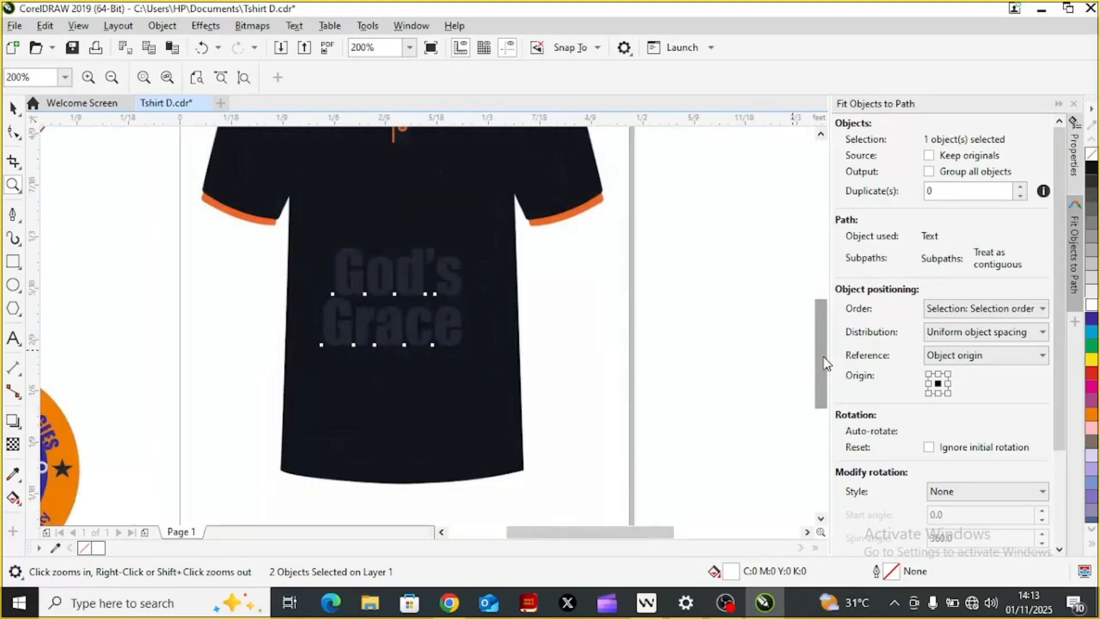
Step: Scale the Redeemed Christian Church of God logo to about 15.3% and place it on the front shirt's chest, opposite the LOGO placeholder
key("F3")
left_click(823, 358)
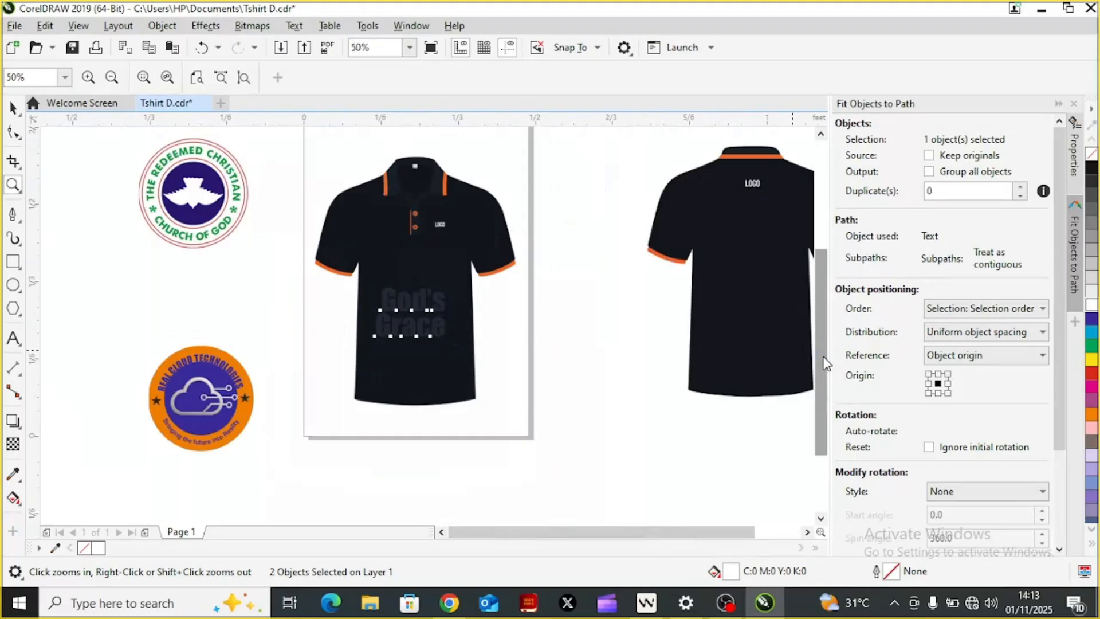
left_click(14, 109)
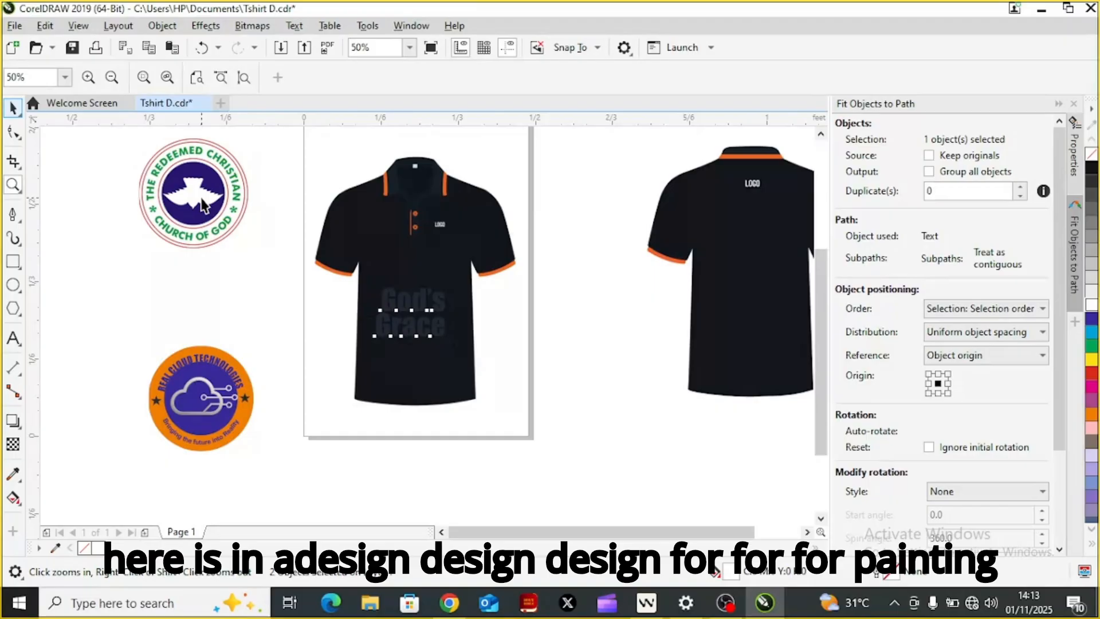
left_click(202, 205)
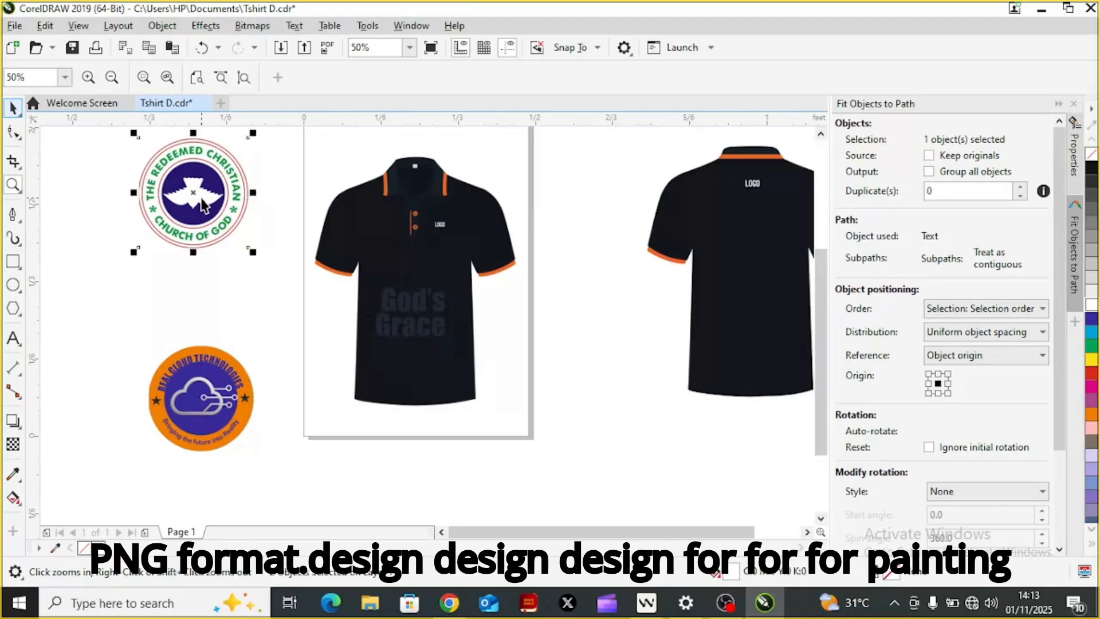
left_click(133, 253)
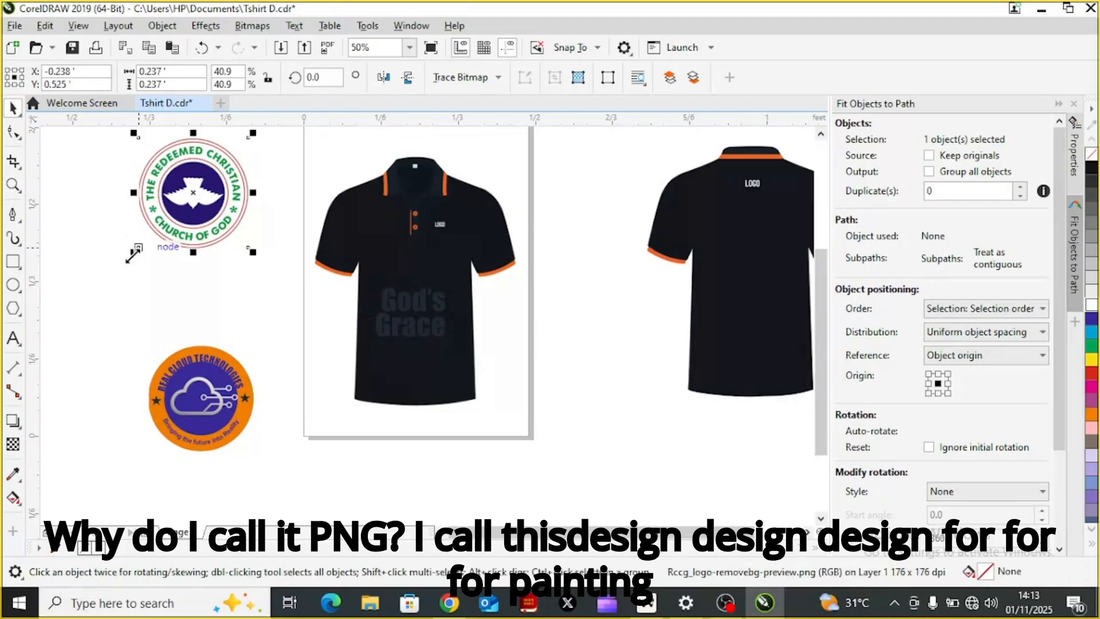
left_click_drag(195, 188, 196, 187)
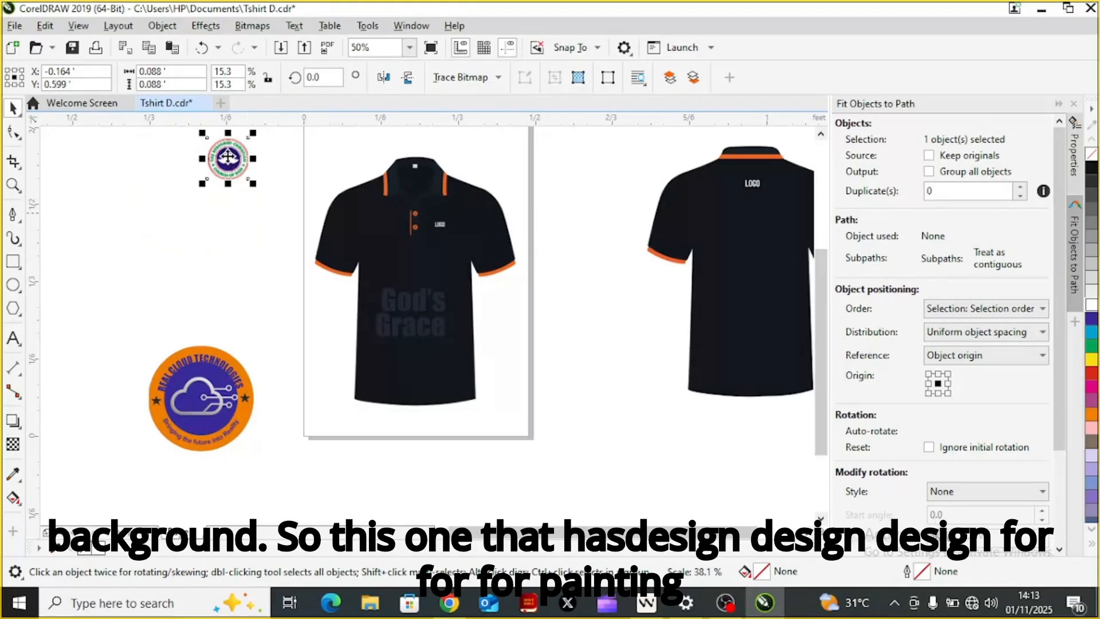
left_click_drag(272, 179, 381, 229)
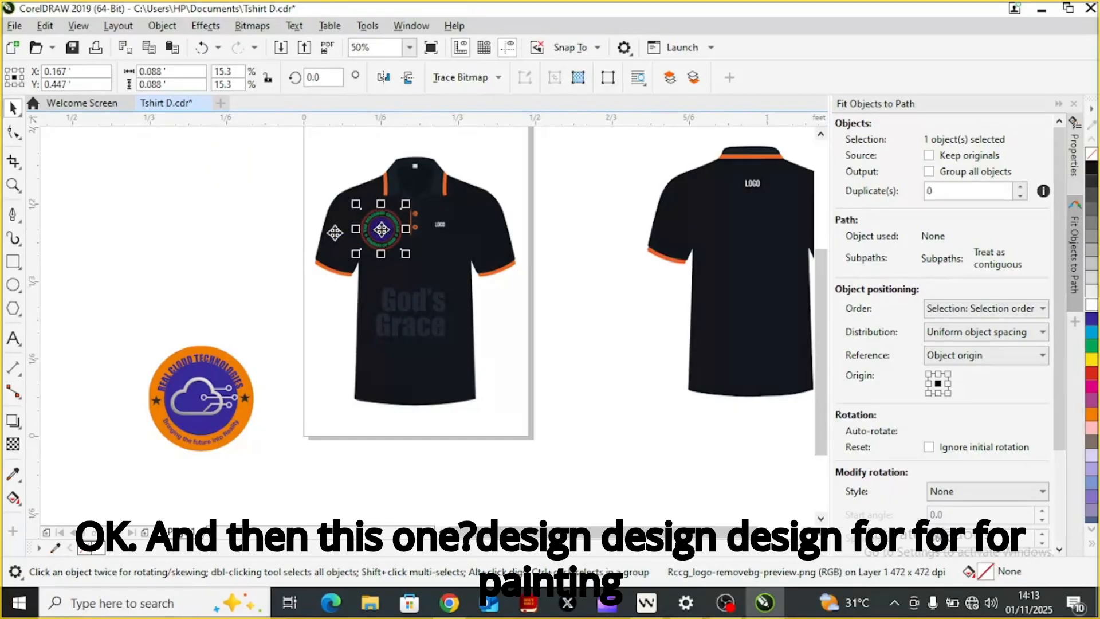
Step: Scale the Real Cloud Technologies logo to about 19.7% and place it over the LOGO placeholder on the front shirt's chest
left_click(176, 427)
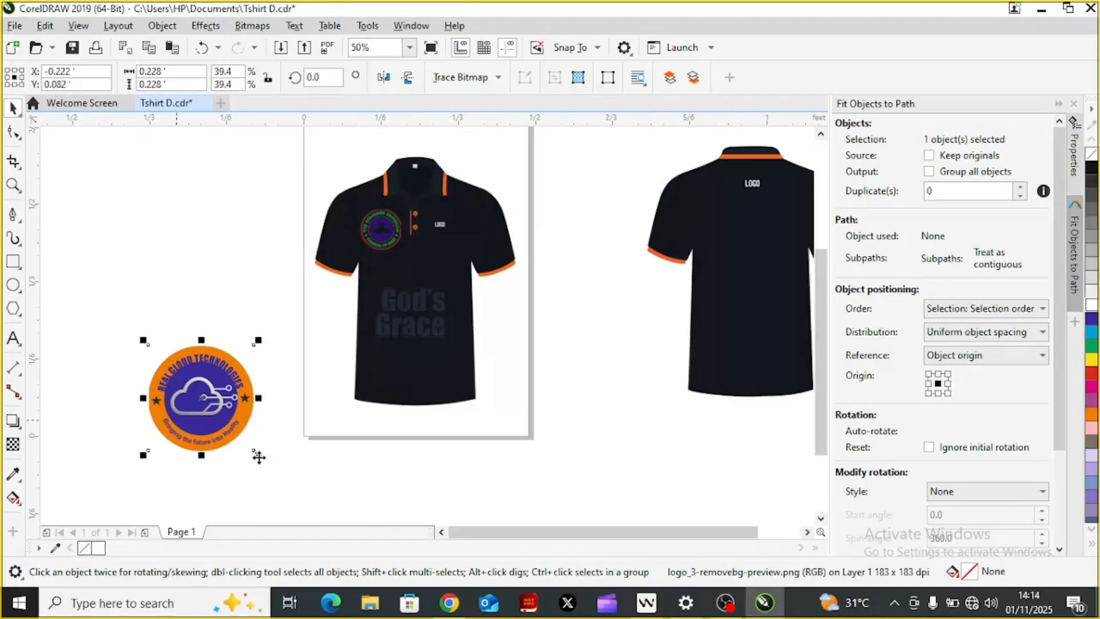
left_click_drag(260, 454, 202, 397)
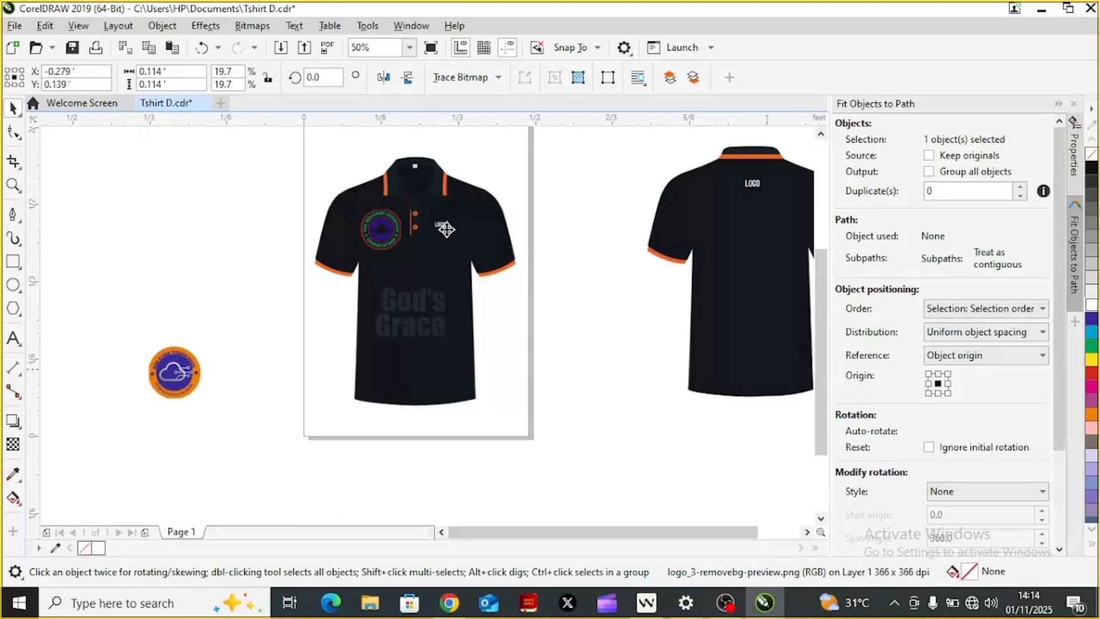
left_click(447, 234)
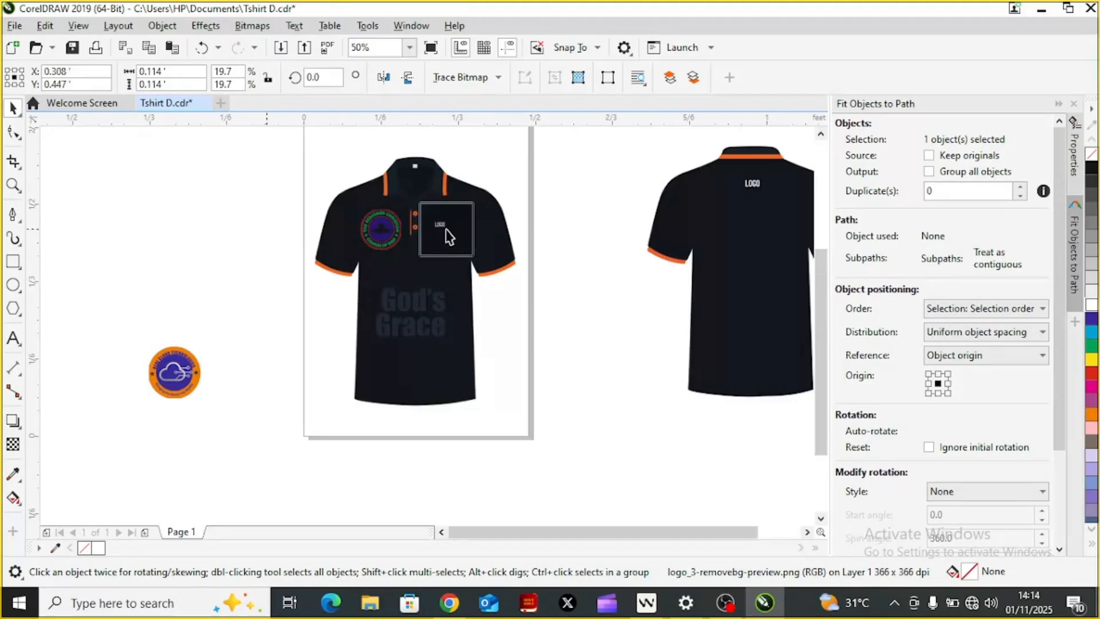
left_click_drag(446, 232, 447, 231)
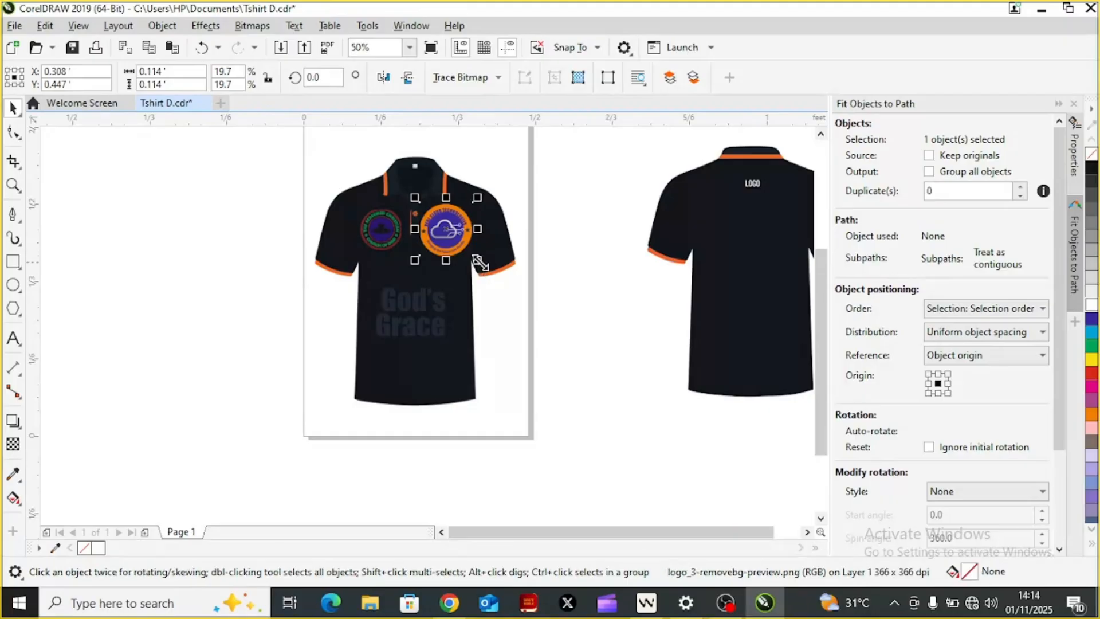
Step: Shrink the Real Cloud Technologies logo to about 16.2% and reposition it on the chest at about X 0.323', Y 0.452'
left_click_drag(478, 262, 469, 253)
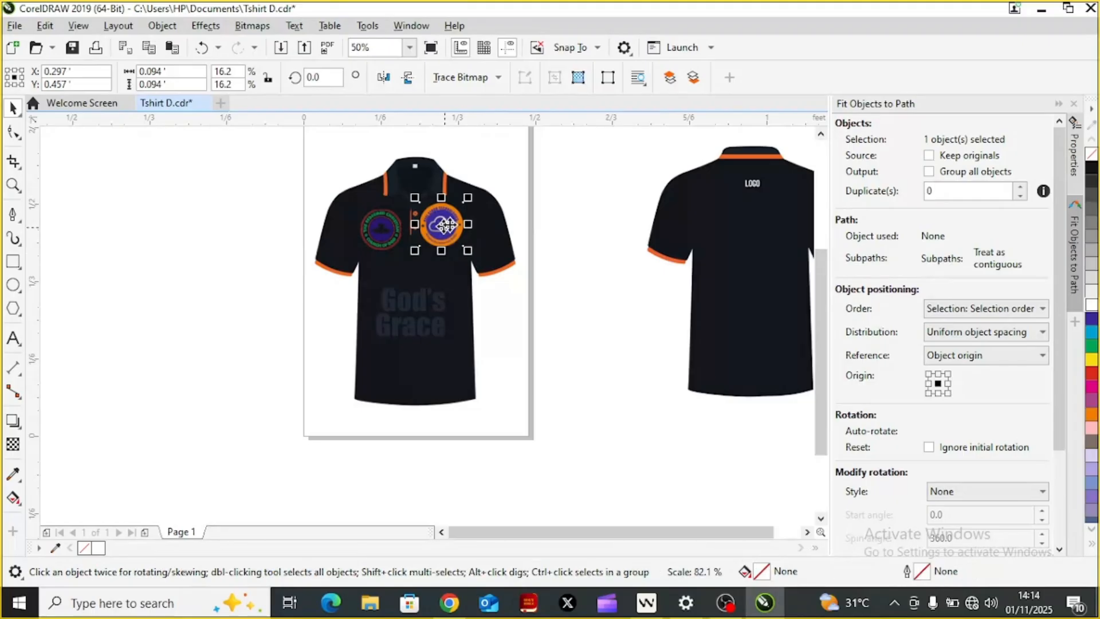
left_click_drag(452, 225, 391, 309)
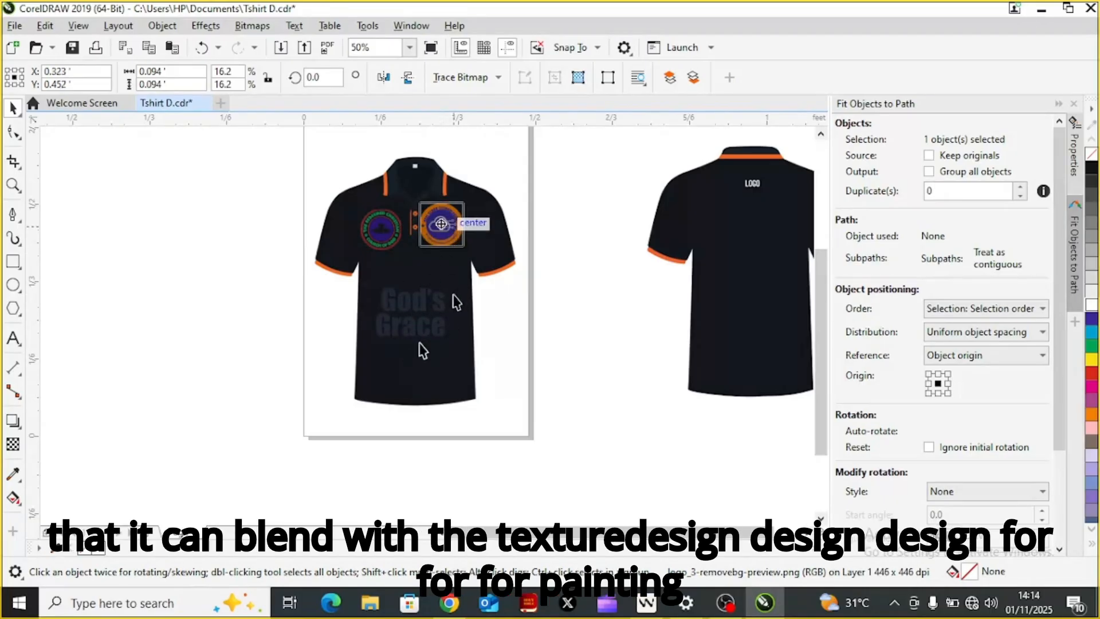
left_click(450, 229)
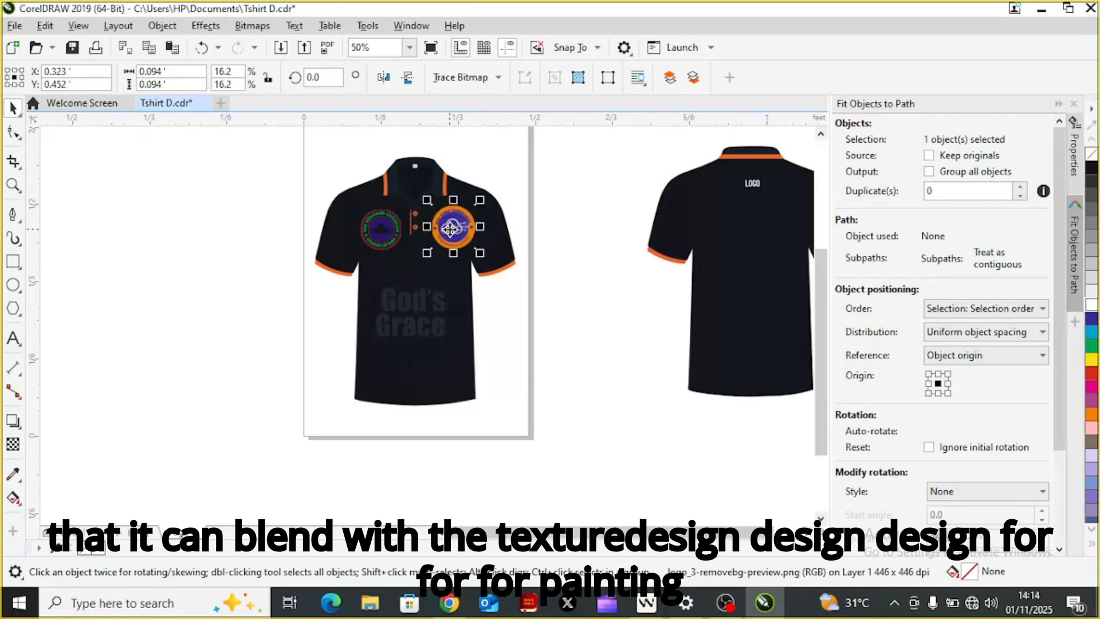
left_click(452, 232)
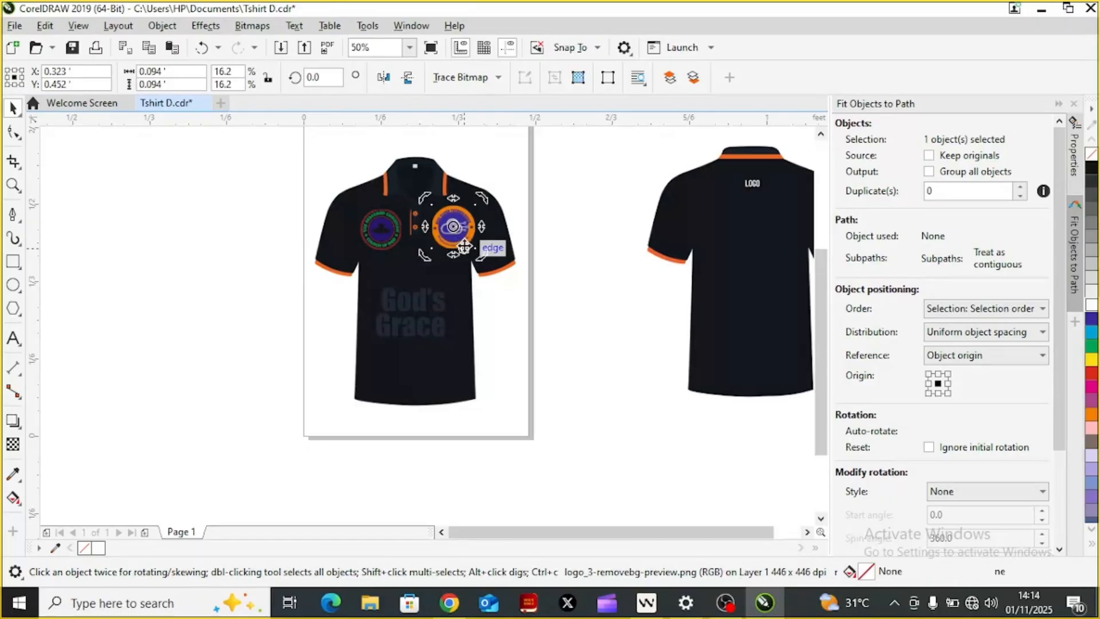
left_click(464, 245)
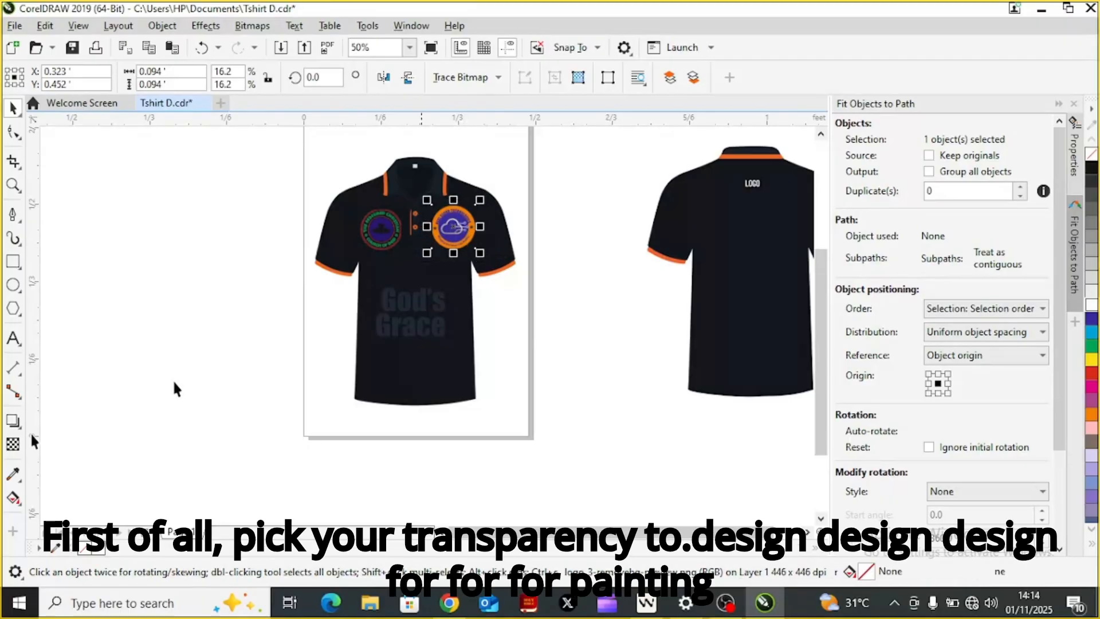
Step: Apply a uniform transparency to the Real Cloud Technologies logo, trying 100 before setting it to 0
left_click(13, 448)
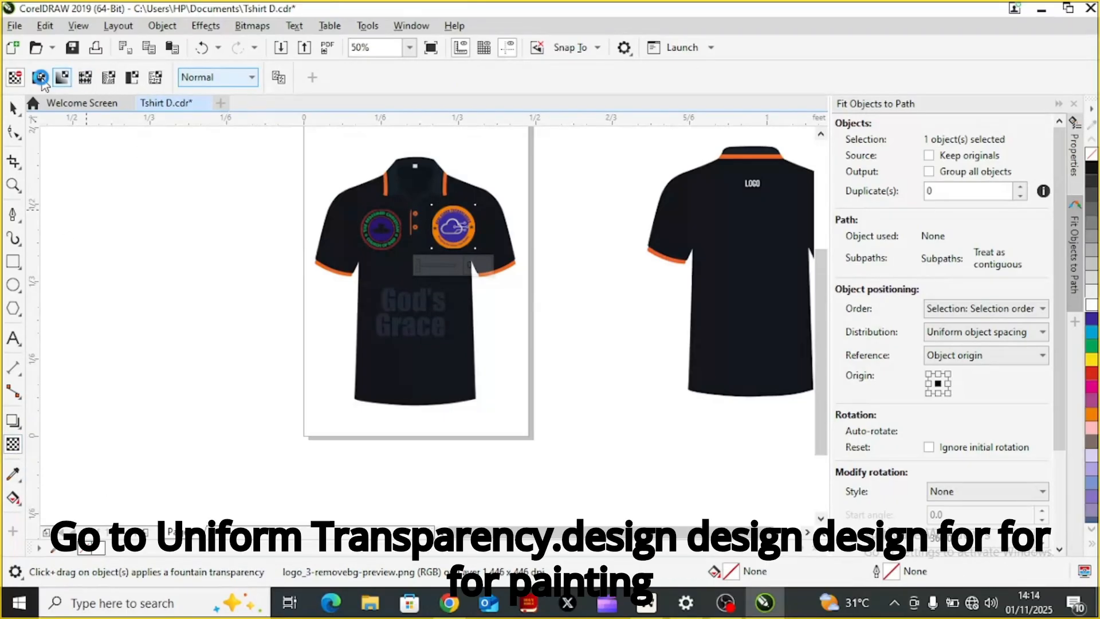
left_click(42, 82)
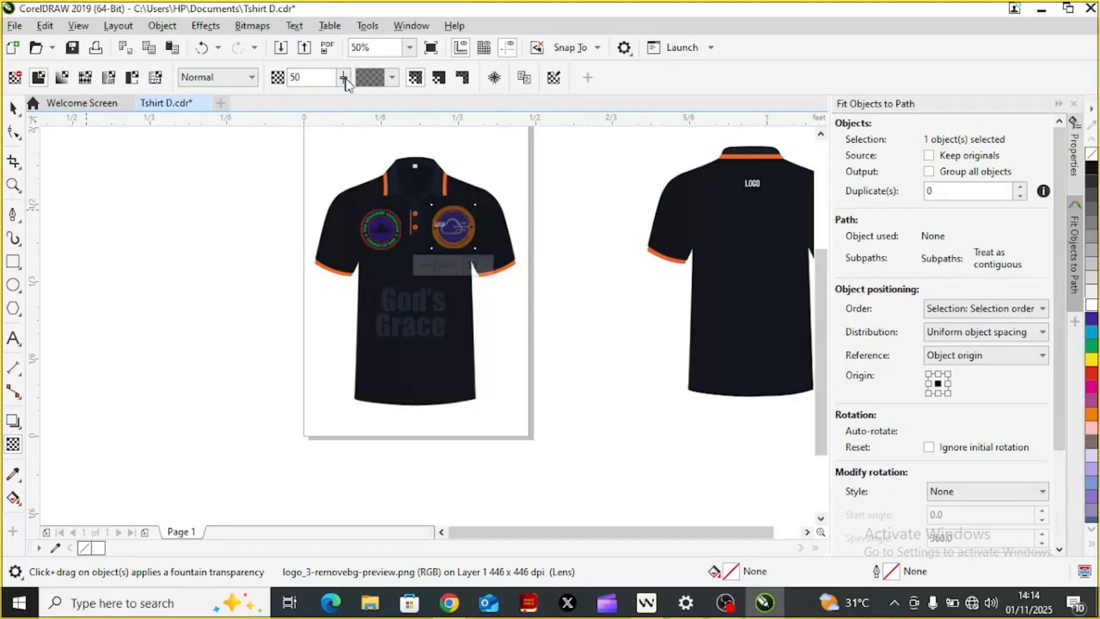
left_click(343, 78)
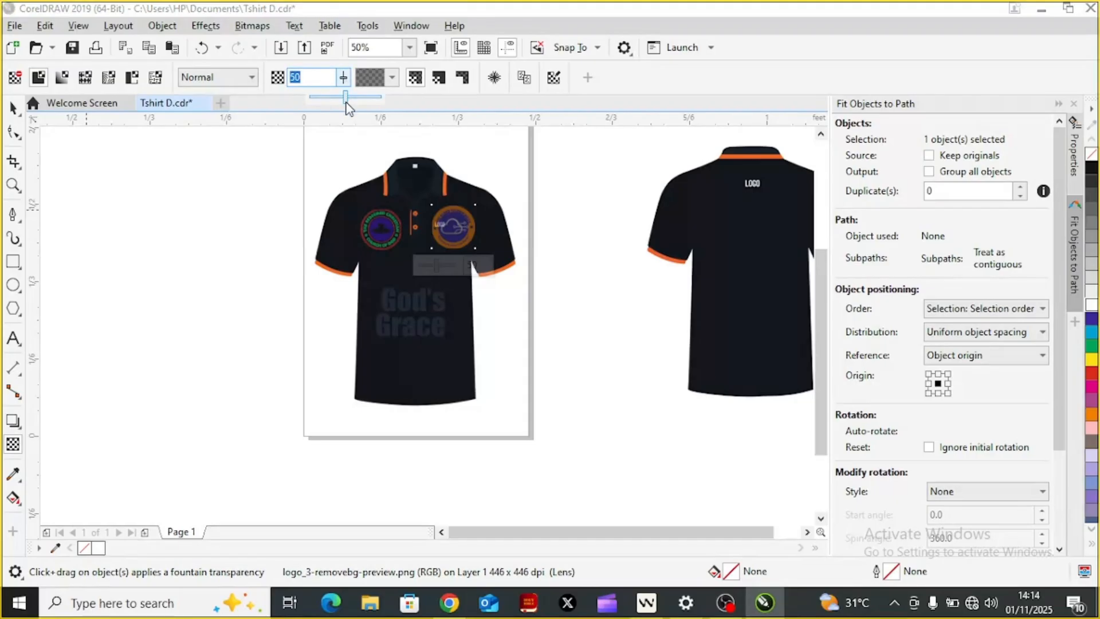
left_click_drag(346, 103, 383, 105)
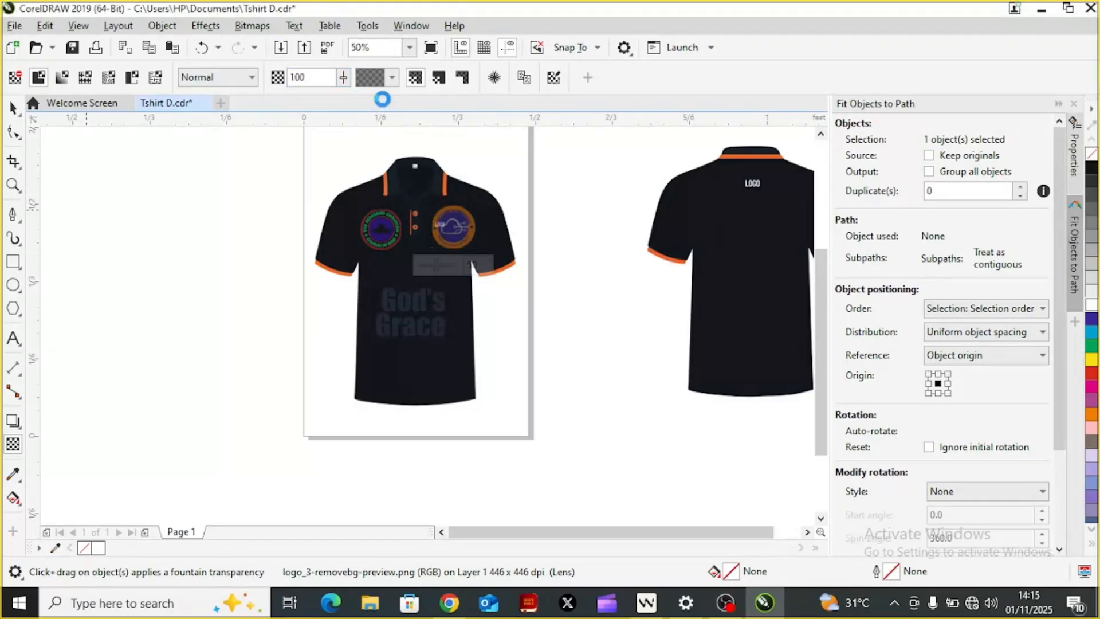
left_click(345, 80)
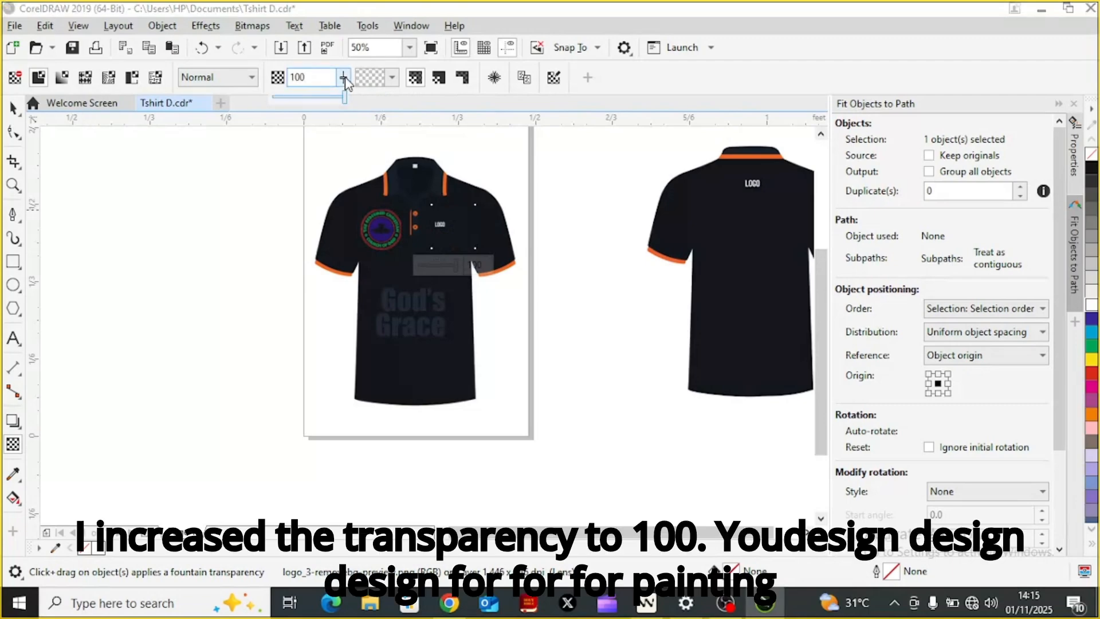
left_click_drag(345, 103, 265, 110)
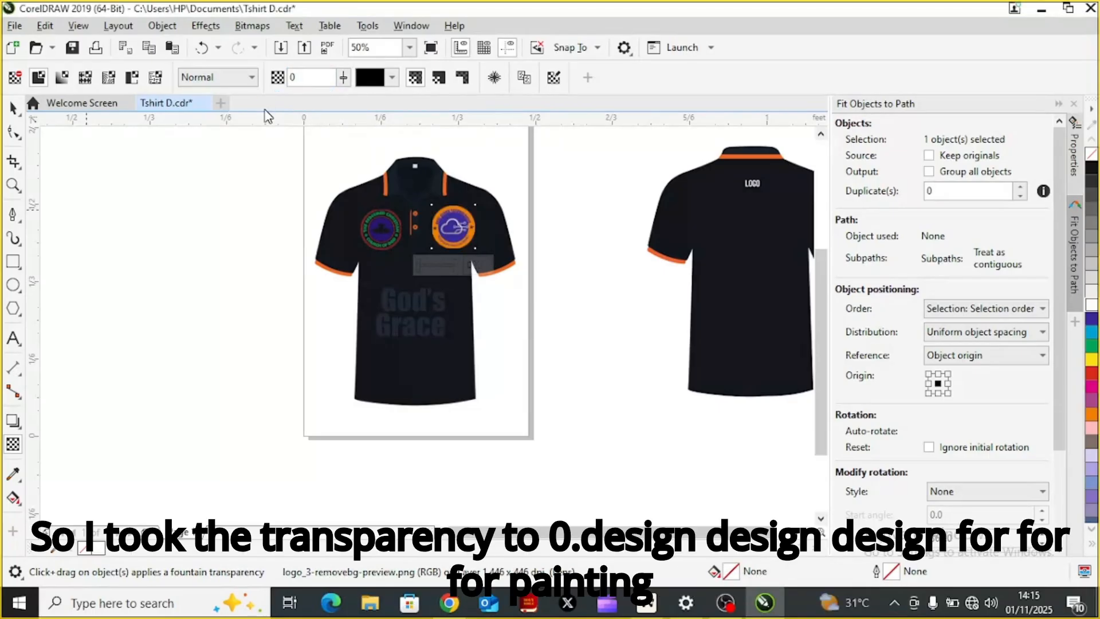
Step: Set the transparency merge mode of the Real Cloud Technologies logo to Overlay
left_click(252, 79)
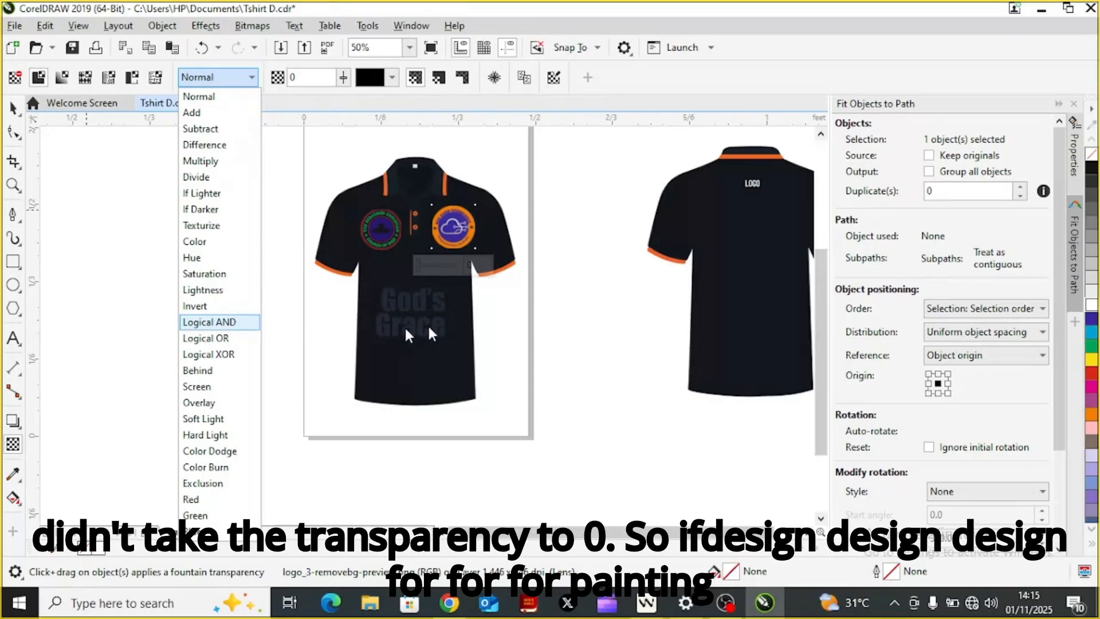
left_click(219, 403)
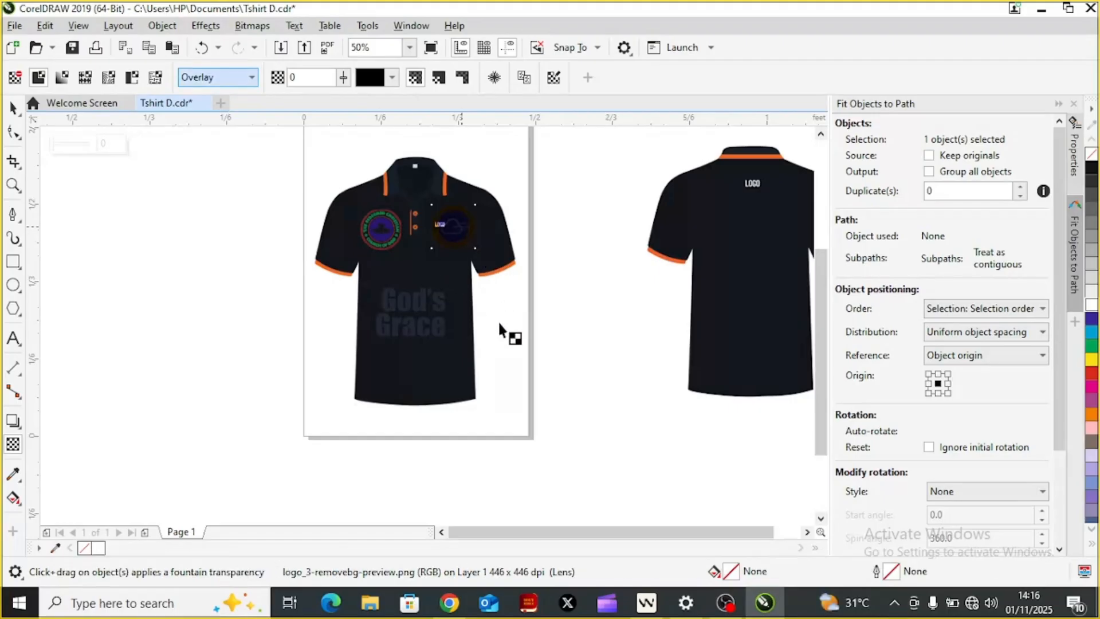
key("ctrl+space")
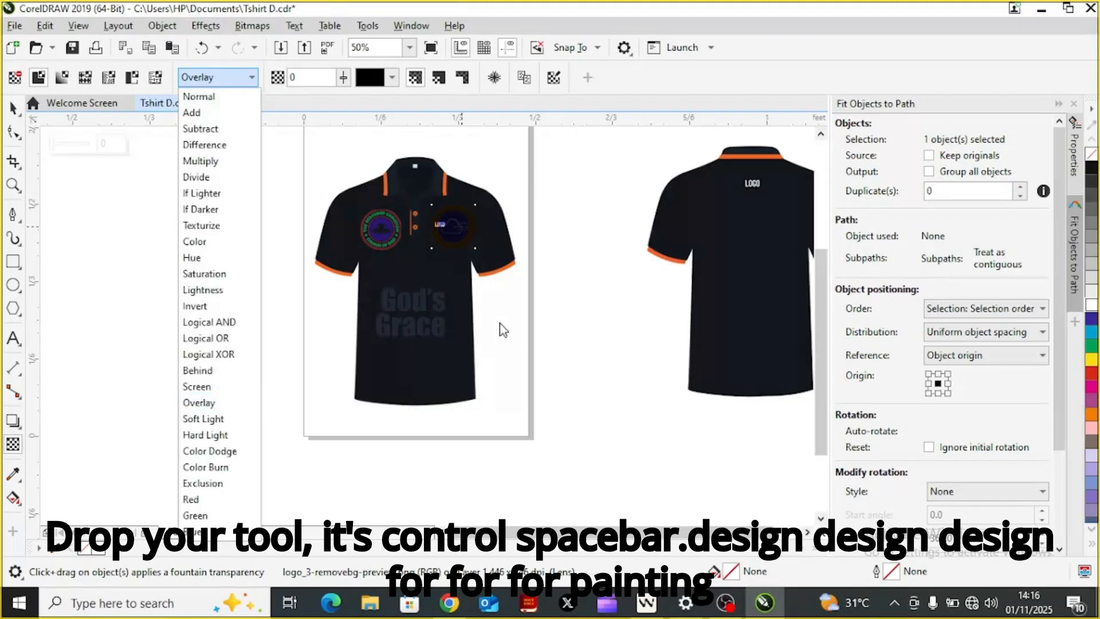
left_click(468, 224)
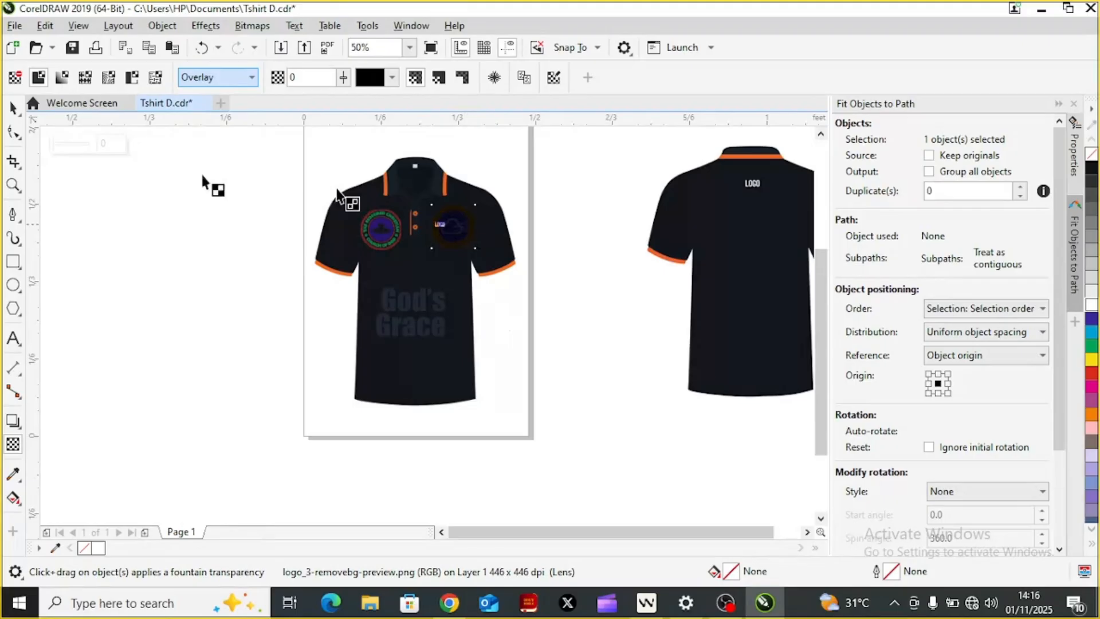
left_click(12, 106)
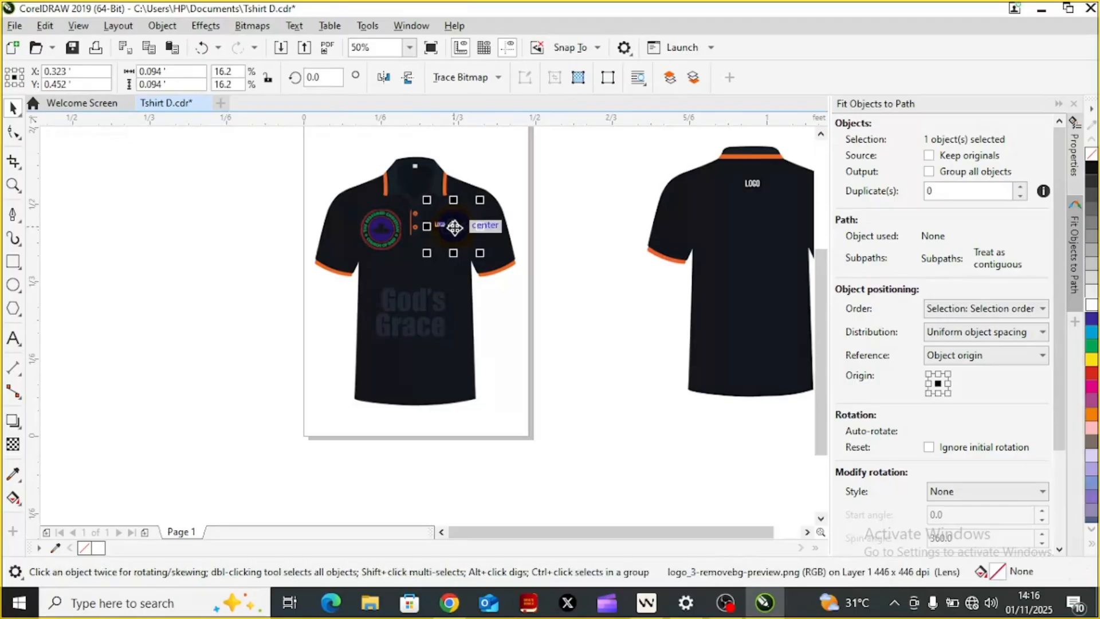
Step: Duplicate the Overlay-blended Real Cloud Technologies logo and place the copy near the front shirt's shoulder at about X 0.377', Y 0.534'
left_click_drag(454, 228, 479, 167)
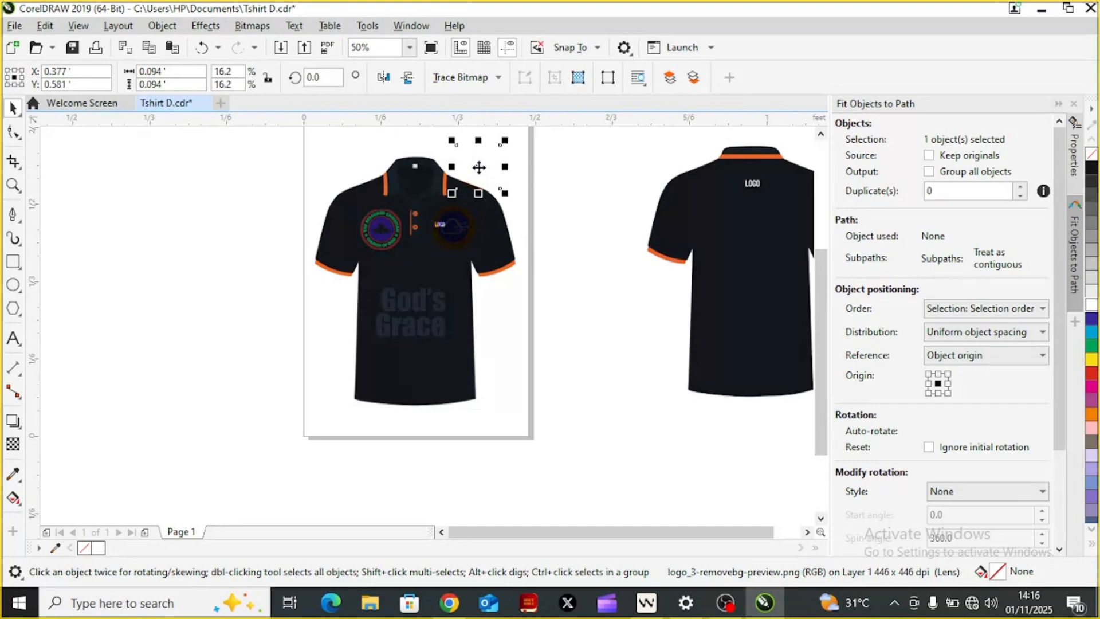
left_click(461, 239)
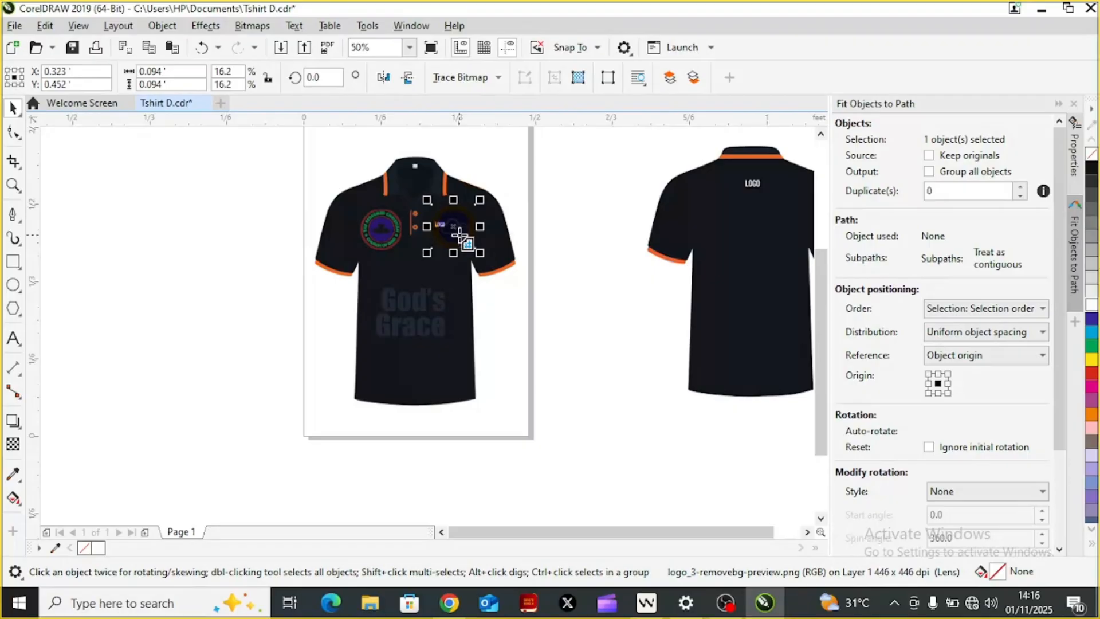
key("d")
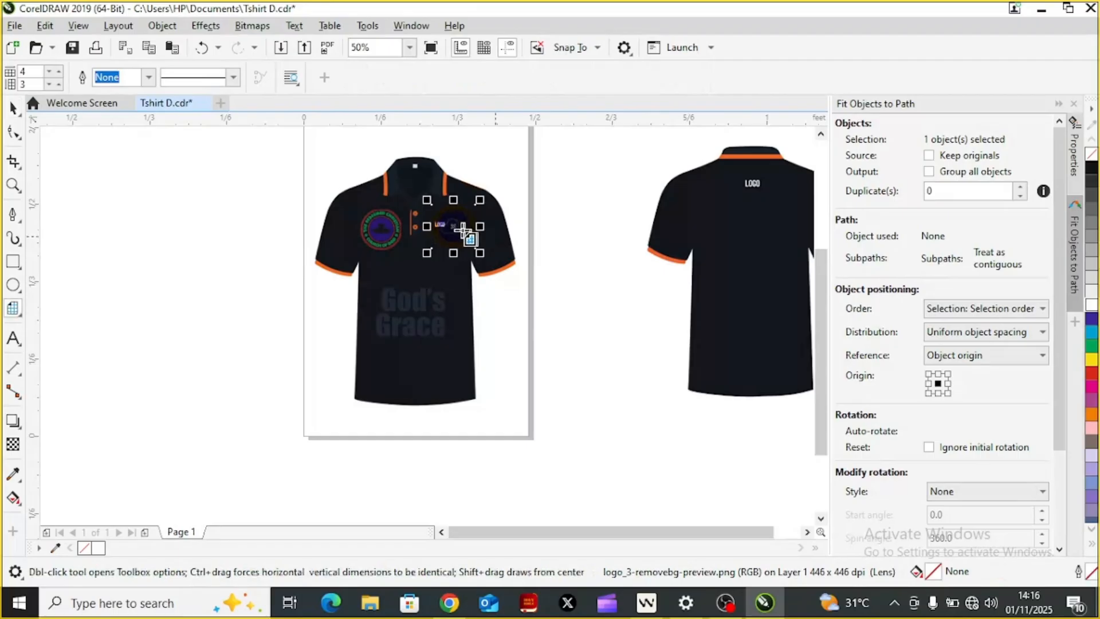
key("space")
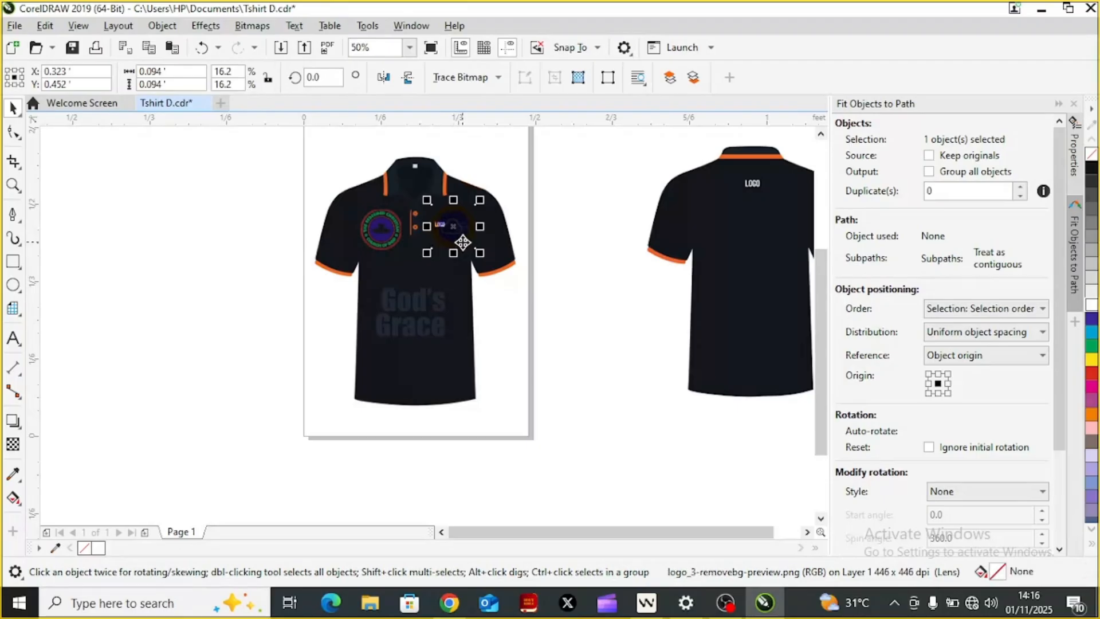
left_click_drag(463, 241, 461, 220)
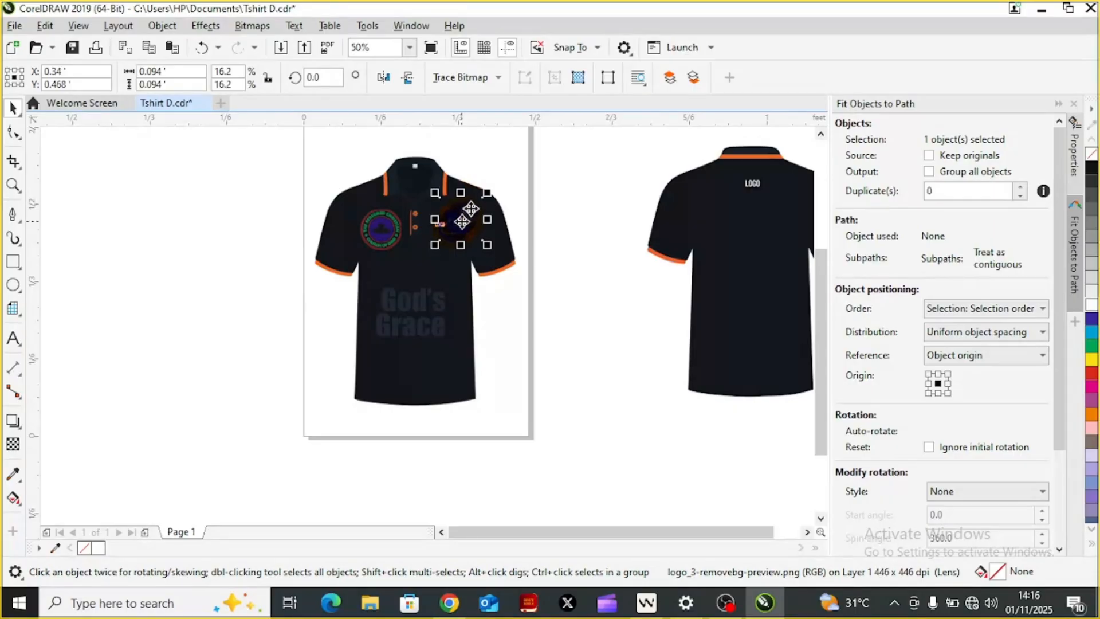
left_click_drag(481, 176, 478, 166)
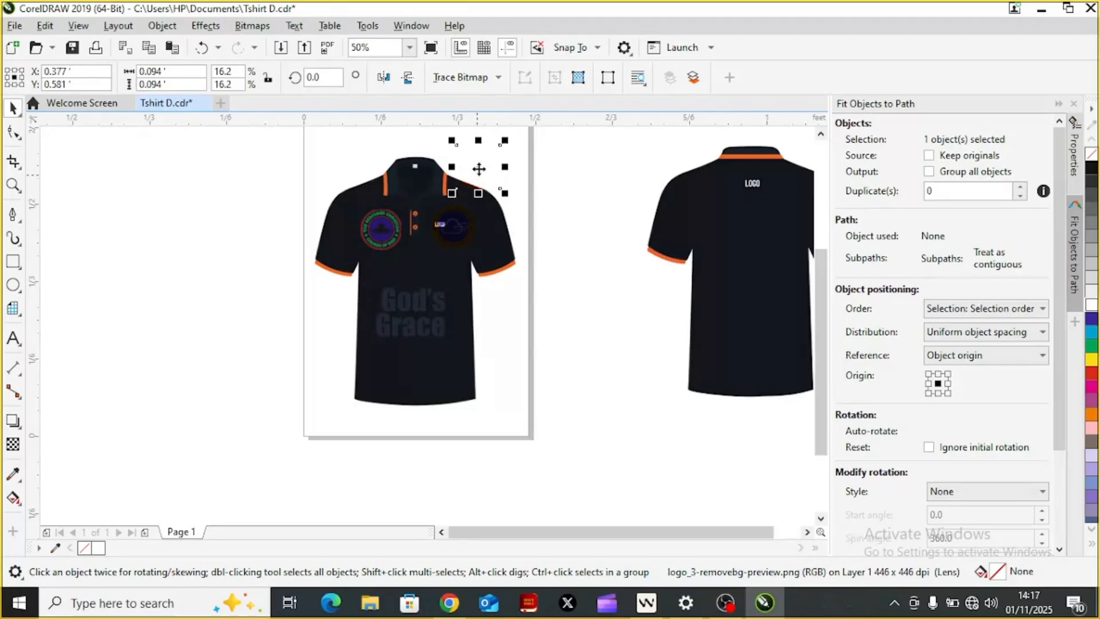
left_click_drag(479, 169, 479, 185)
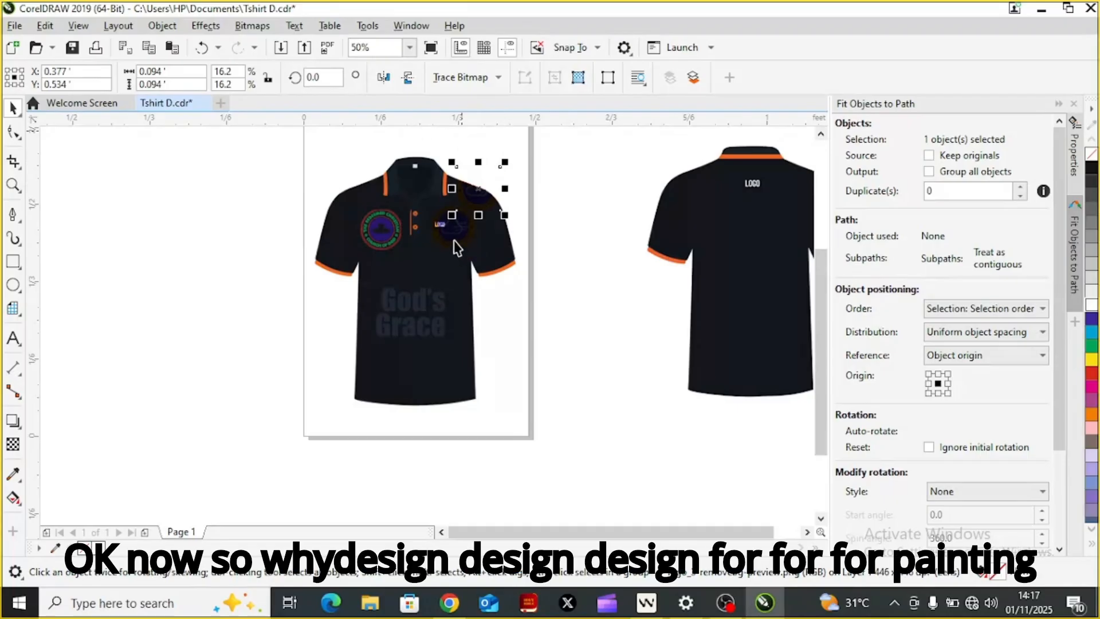
Step: Align the two Real Cloud Technologies logos on each other's centres and move the stacked pair onto the chest at about X 0.365', Y 0.454'
left_click_drag(456, 247, 454, 248)
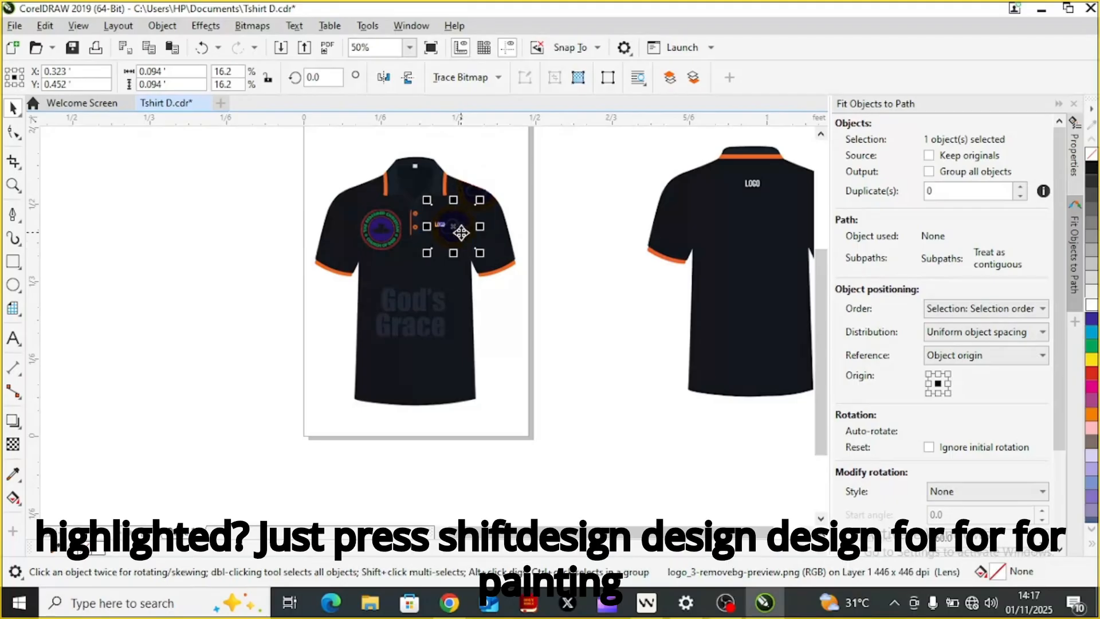
left_click(482, 185, "shift")
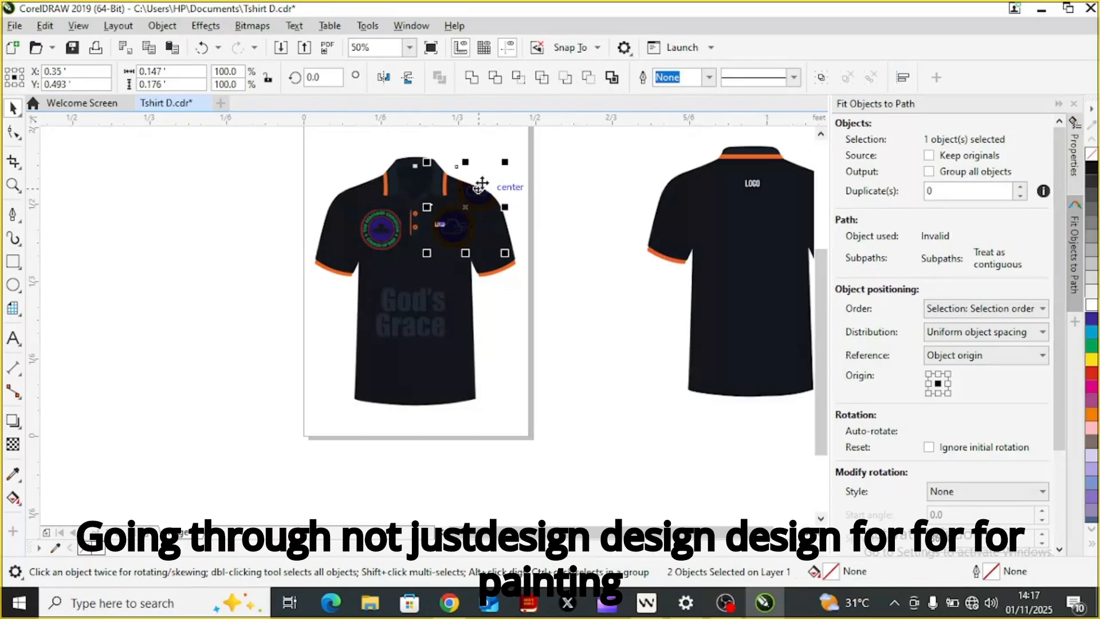
key("c")
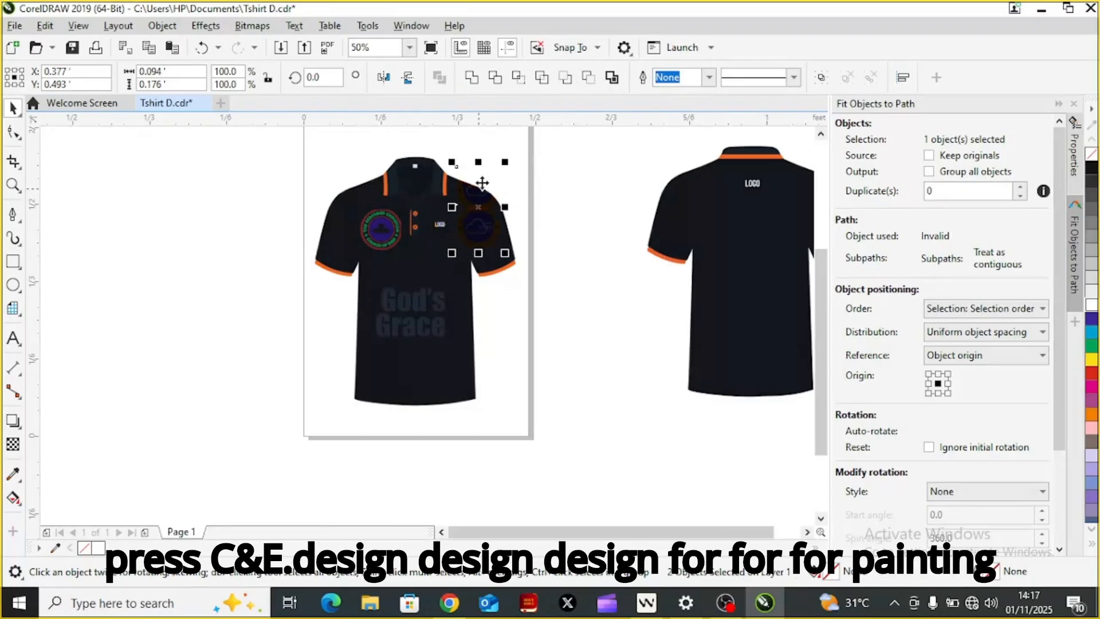
left_click(480, 184)
key("e")
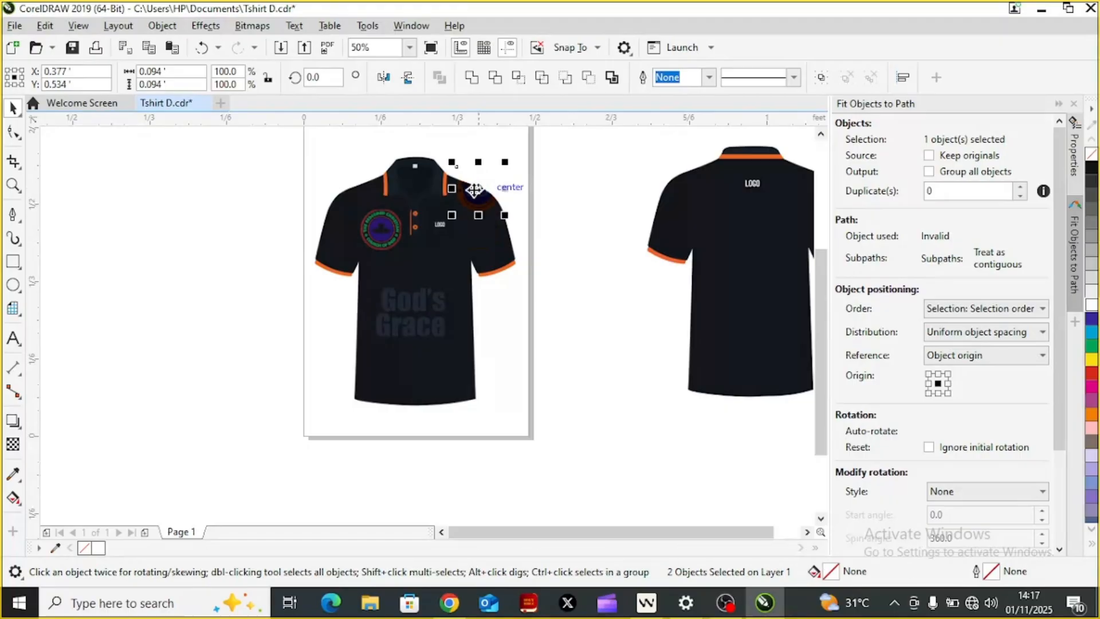
left_click_drag(464, 211, 472, 226)
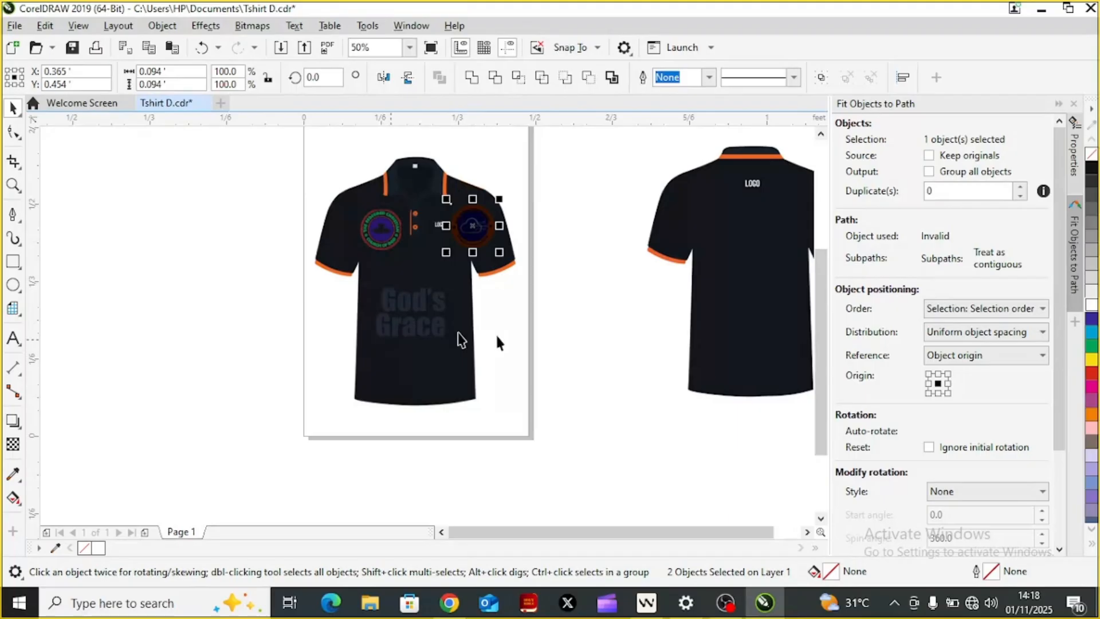
left_click(567, 306)
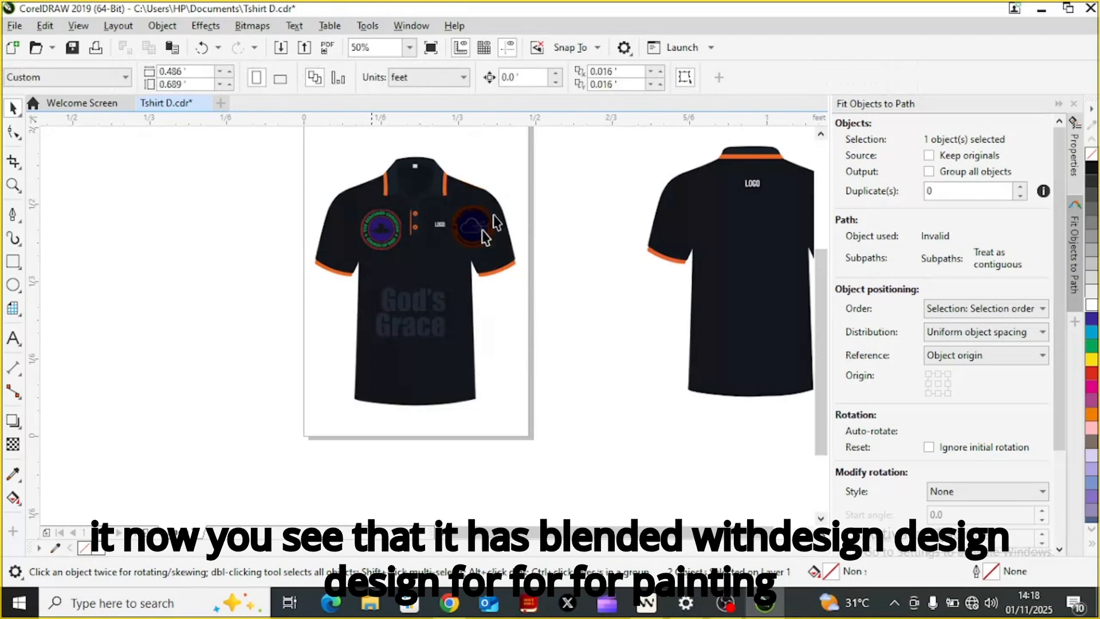
Step: Duplicate both lines of the "God's Grace" lettering and place the copy near the front shirt's hem at about X 0.33', Y 0.135'
left_click(408, 302)
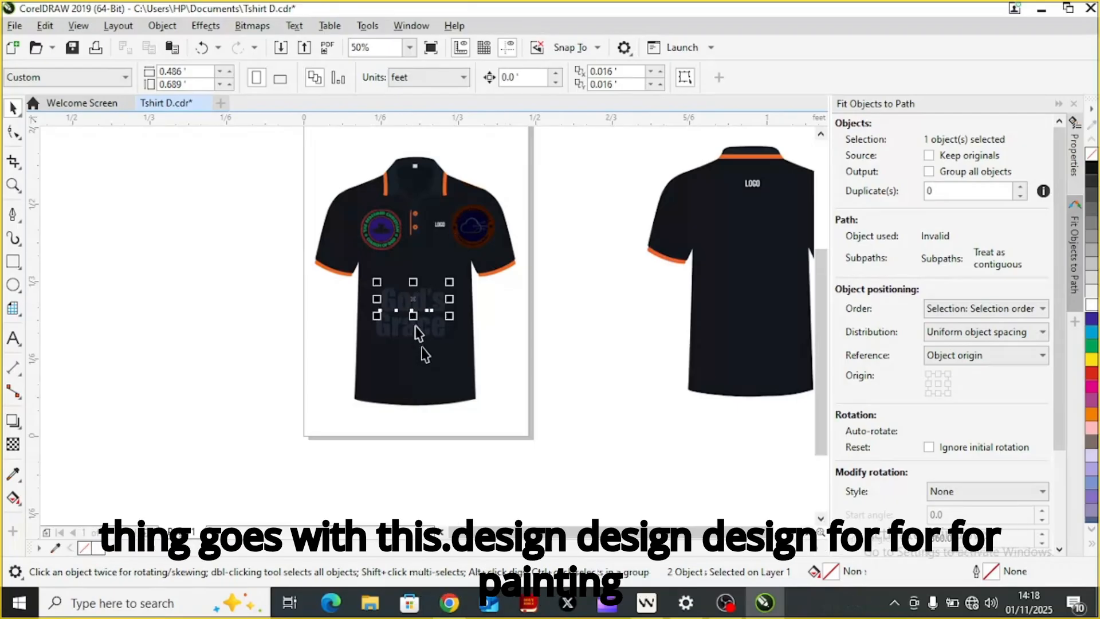
left_click(419, 333)
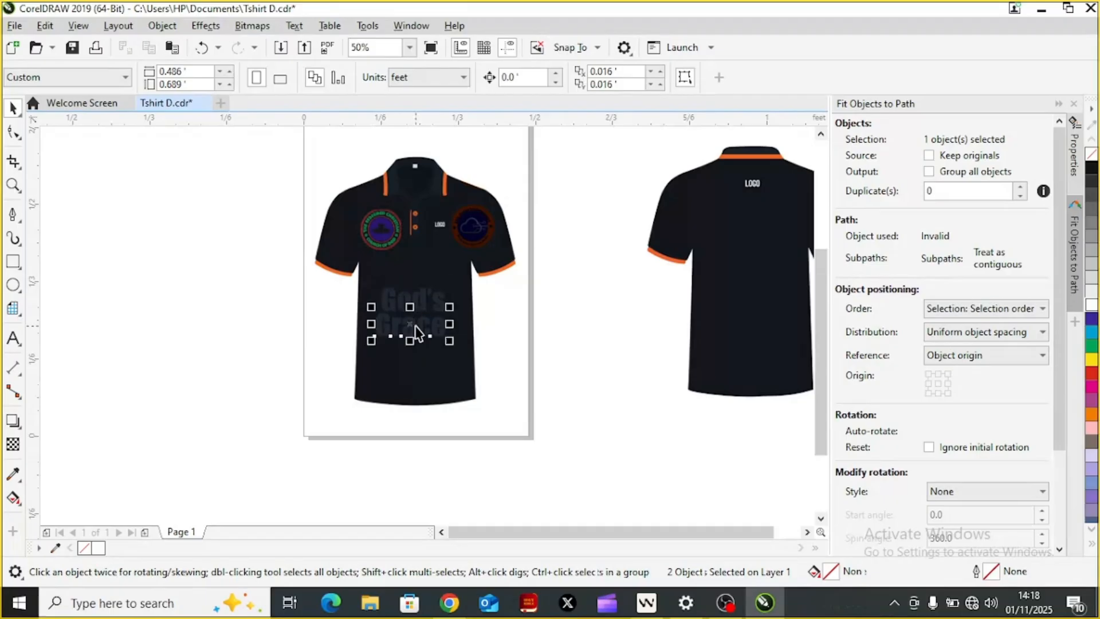
left_click(541, 248)
left_click_drag(542, 247, 339, 355)
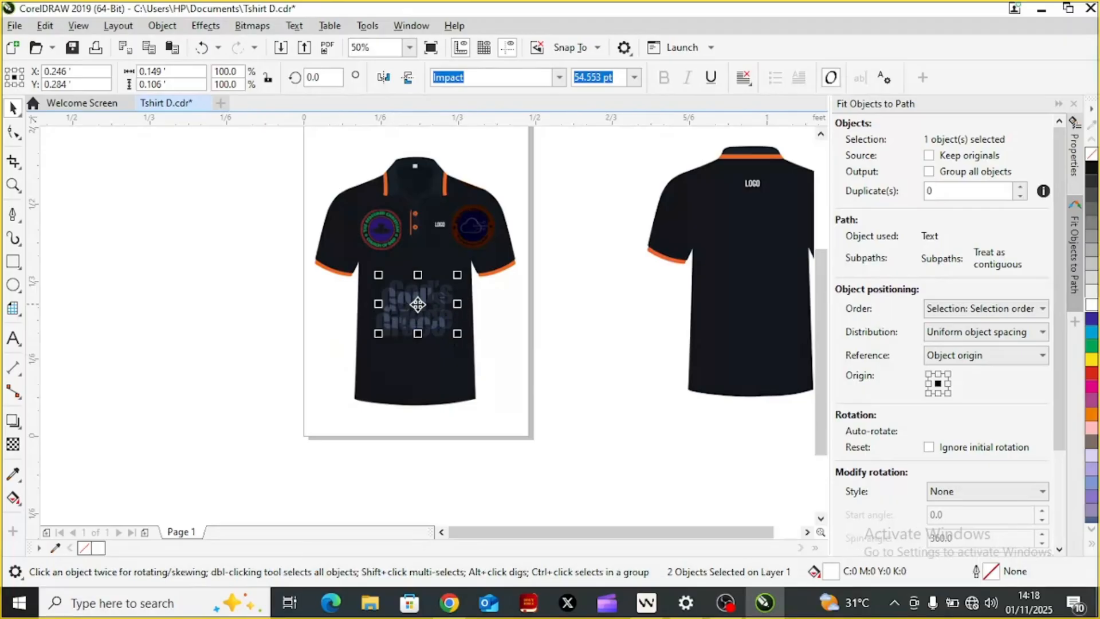
left_click_drag(418, 305, 456, 372)
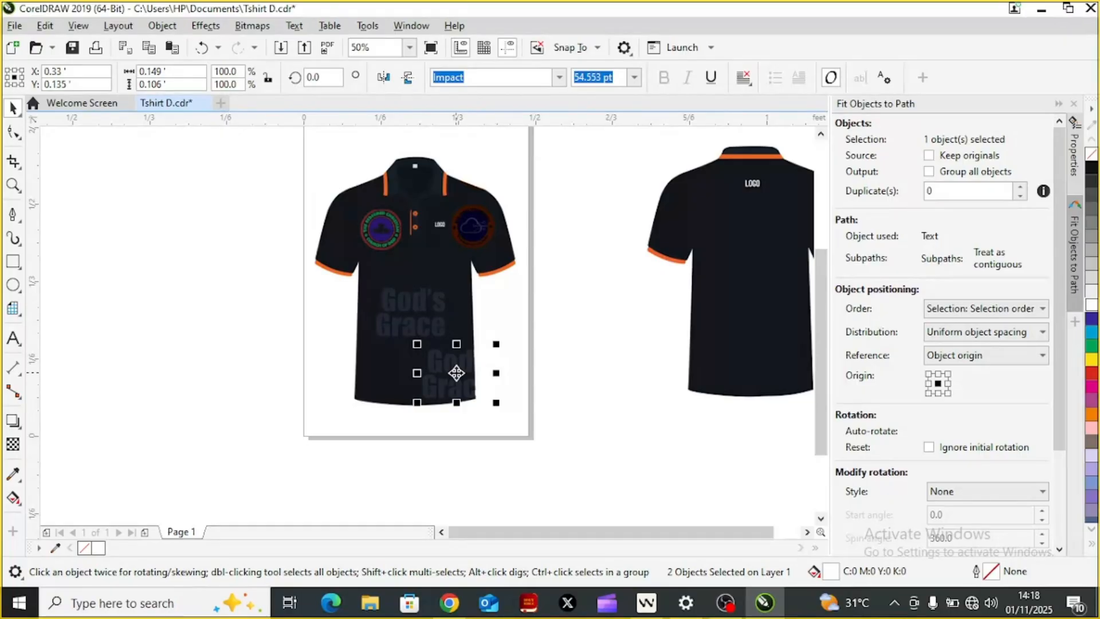
Step: Move the original "Grace" line away from "God's" to the shirt's lower corner at about X 0.102', Y 0.097'
left_click(403, 304)
left_click(406, 311)
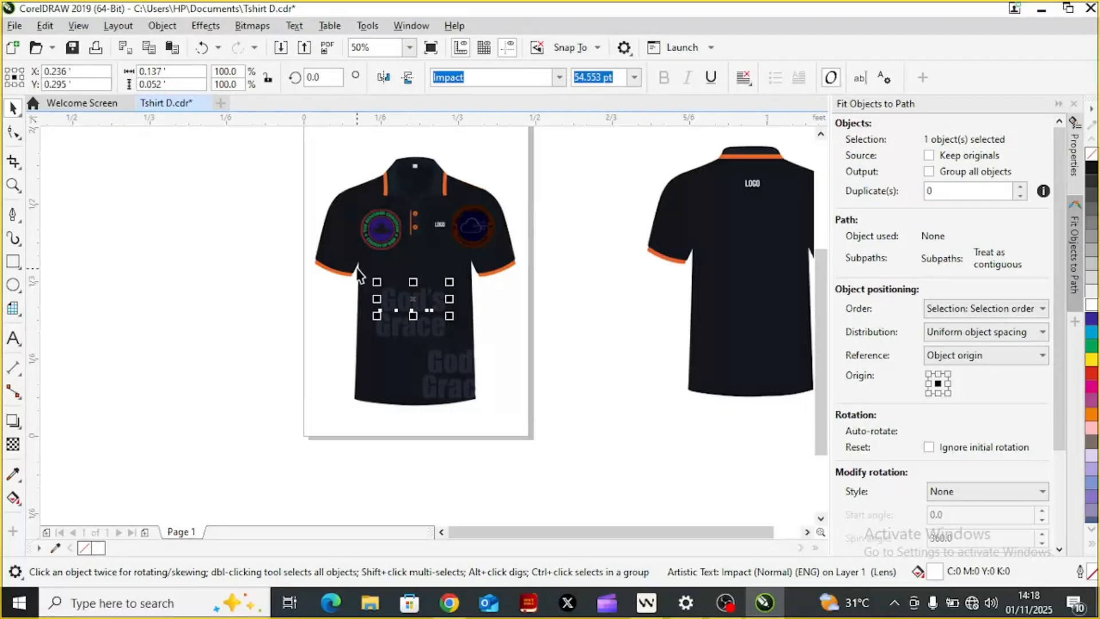
left_click(418, 328)
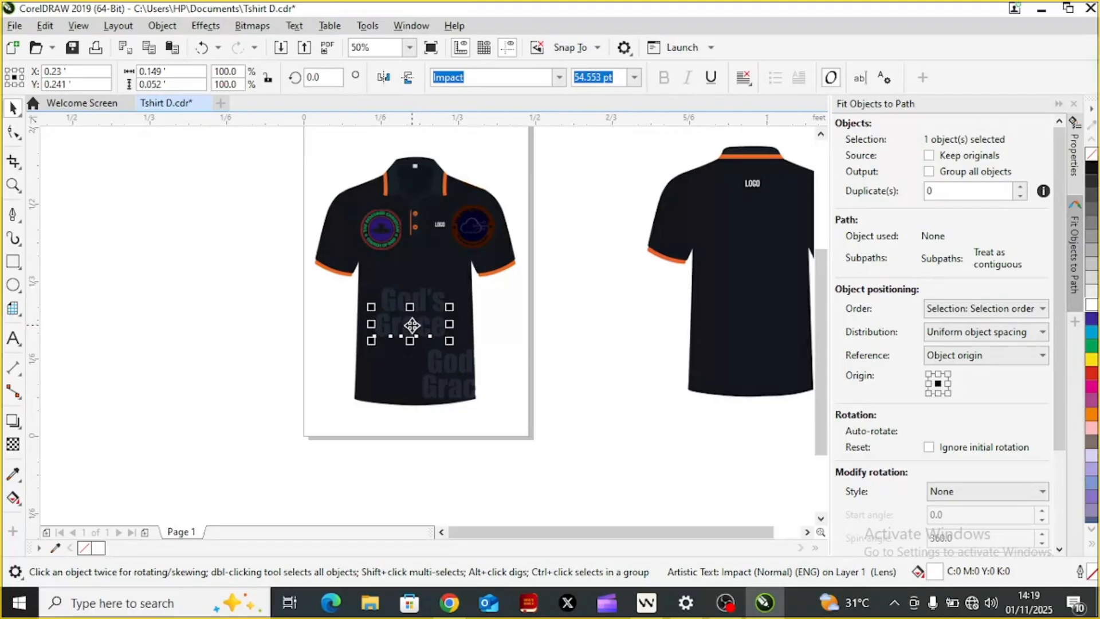
left_click_drag(412, 325, 352, 392)
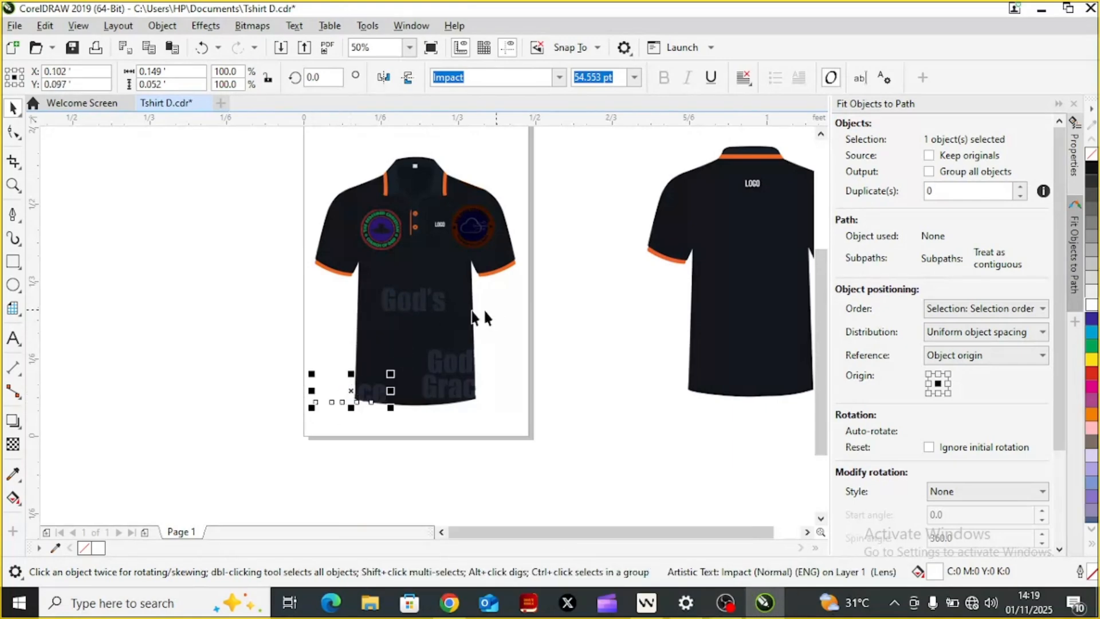
Step: Align the two "God's" lines on each other's centres and move the stacked pair to mid-shirt at about X 0.25', Y 0.304'
left_click(415, 299)
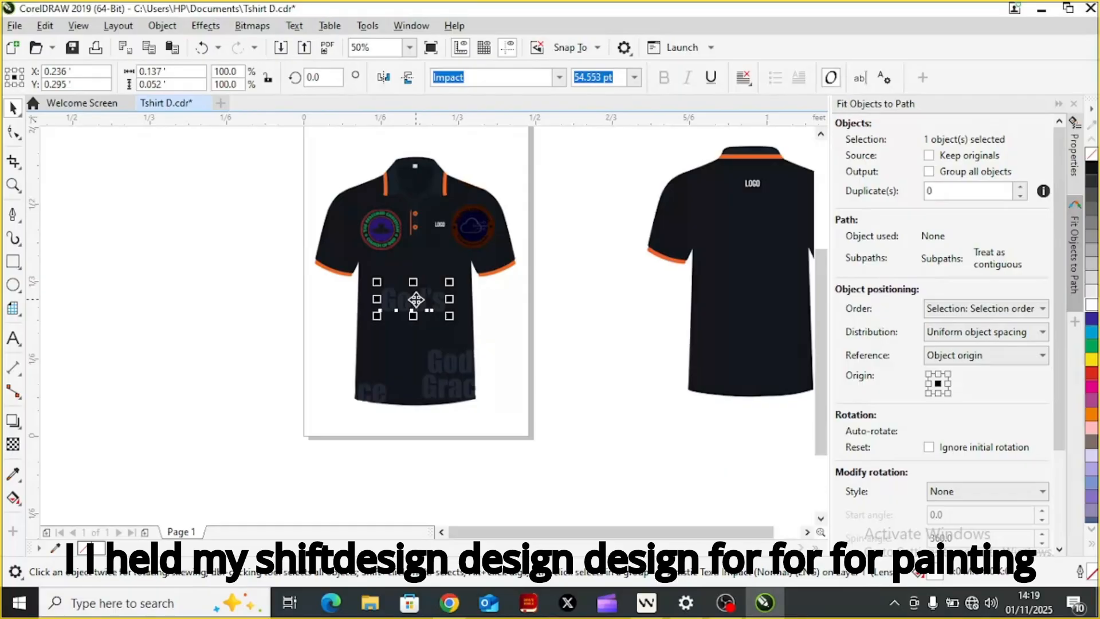
left_click(452, 374, "shift")
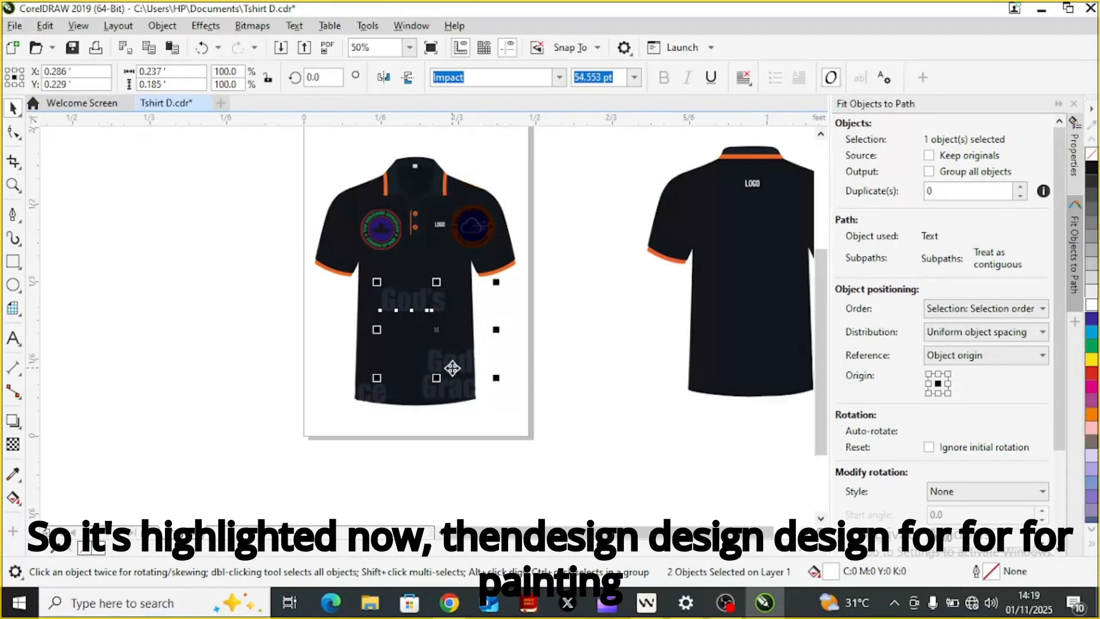
key("c")
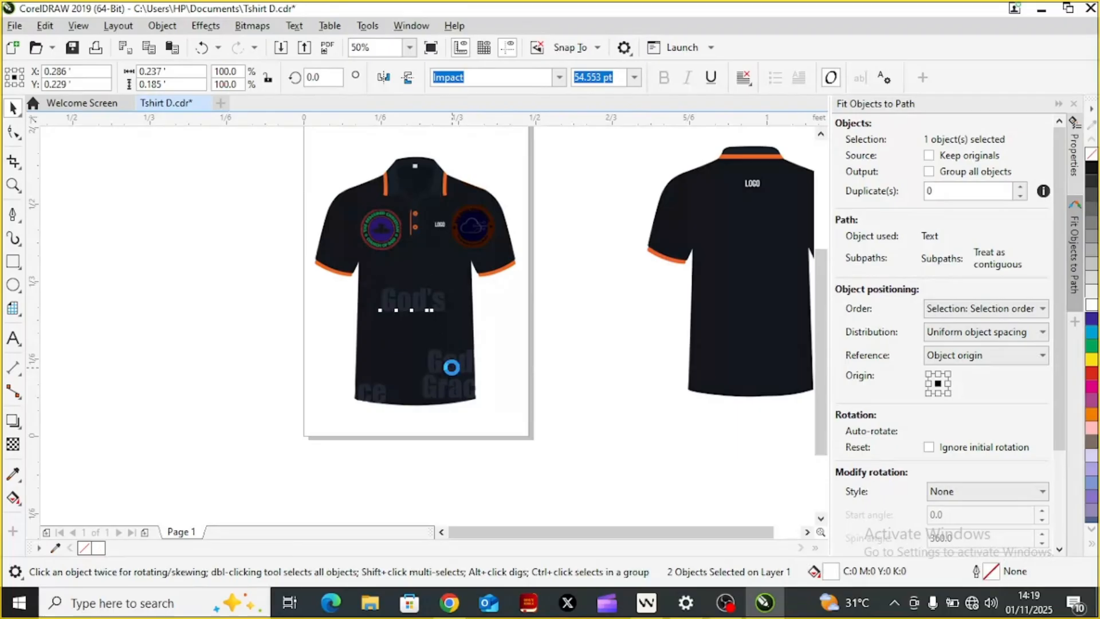
key("e")
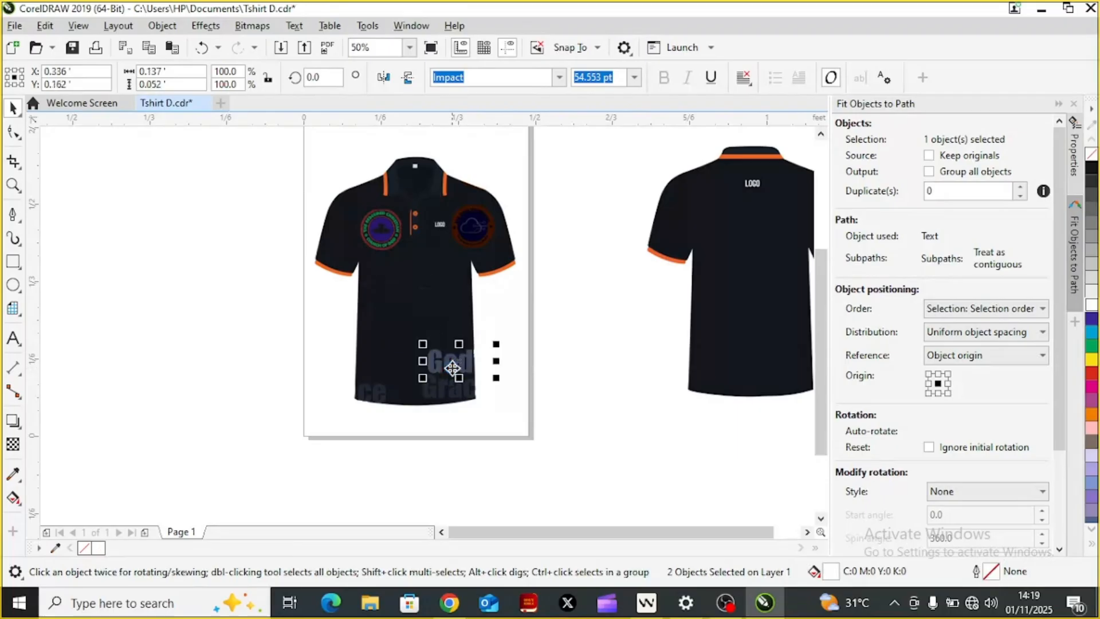
left_click_drag(459, 361, 412, 303)
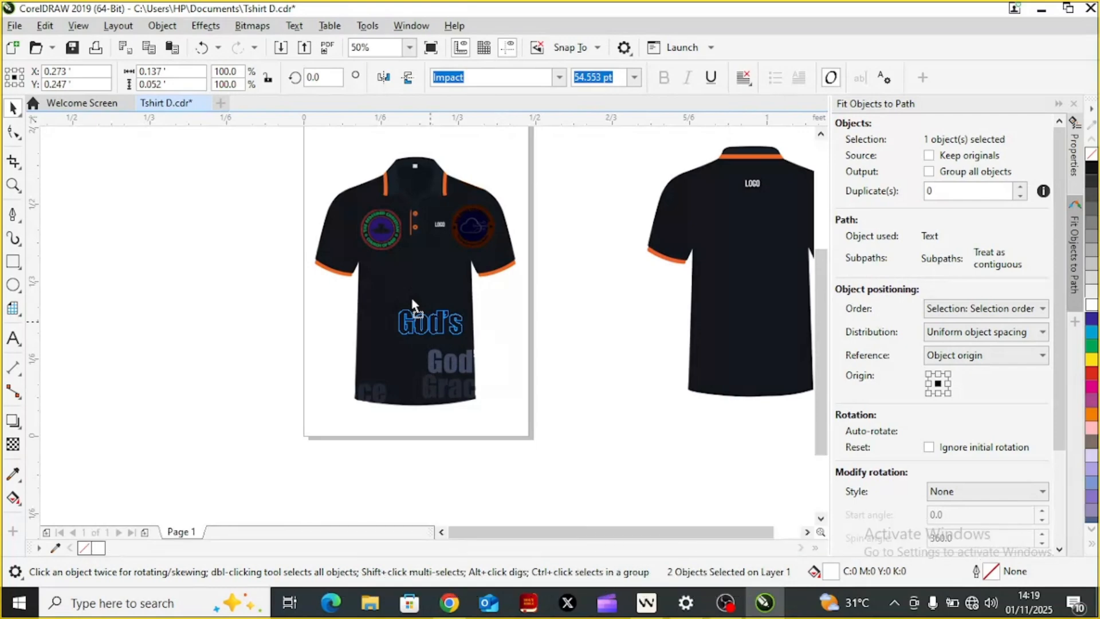
left_click_drag(413, 302, 420, 295)
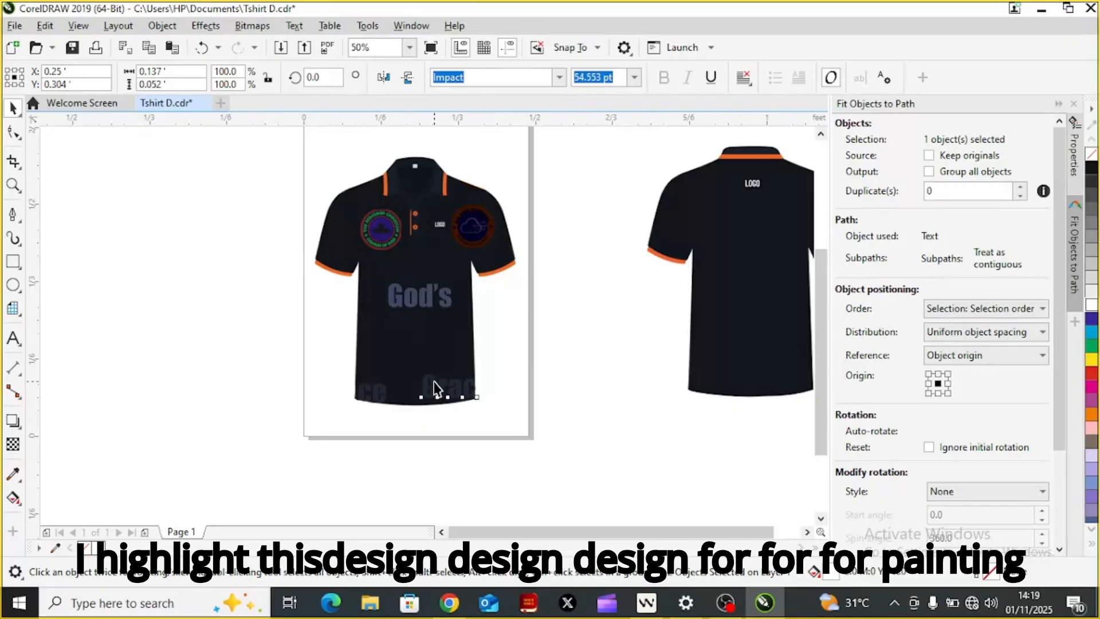
Step: Align the two "Grace" lines on each other's centres and place the stacked pair beneath "God's" at about X 0.25', Y 0.241'
left_click(434, 382)
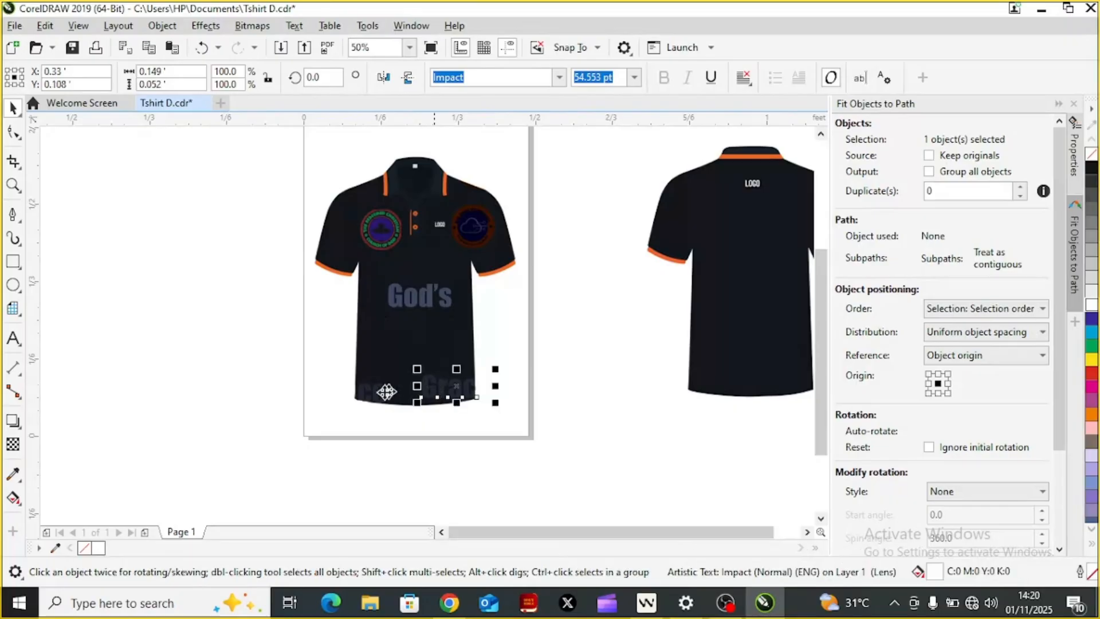
left_click(370, 400)
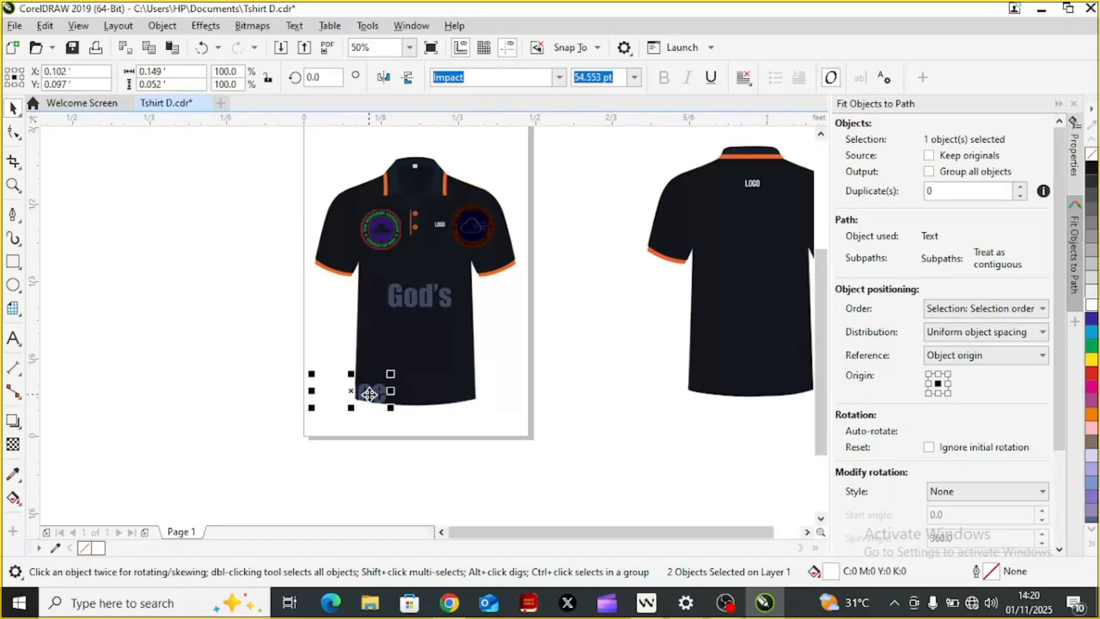
left_click_drag(352, 391, 420, 325)
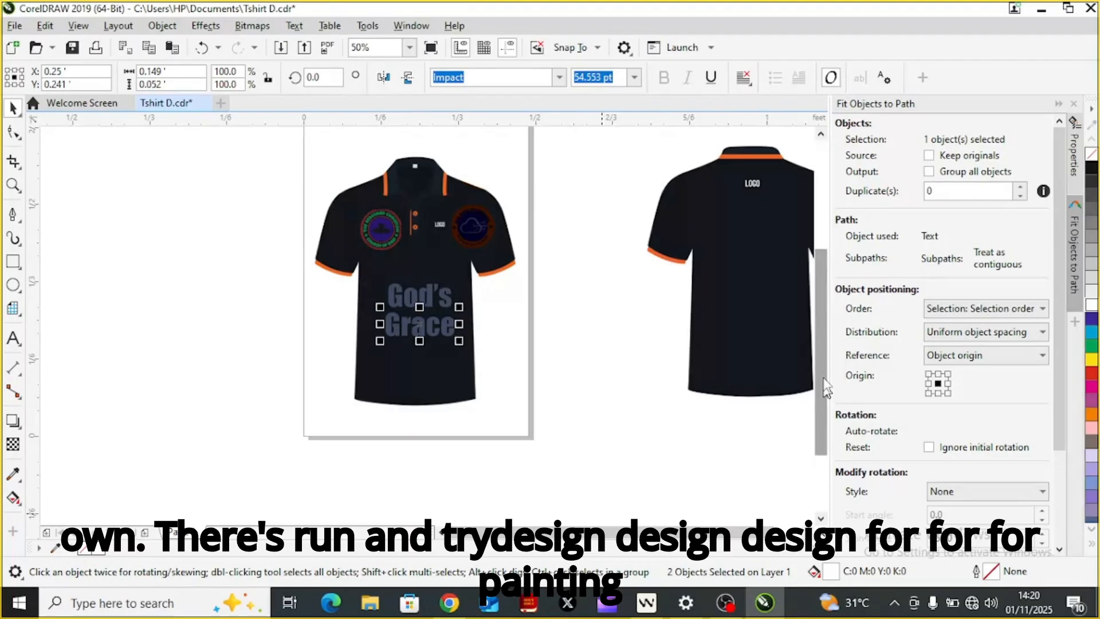
Step: Examine the blended chest logos and the "God's Grace" lettering on the front shirt up close at 200% zoom
scroll(825, 312, "up", 3)
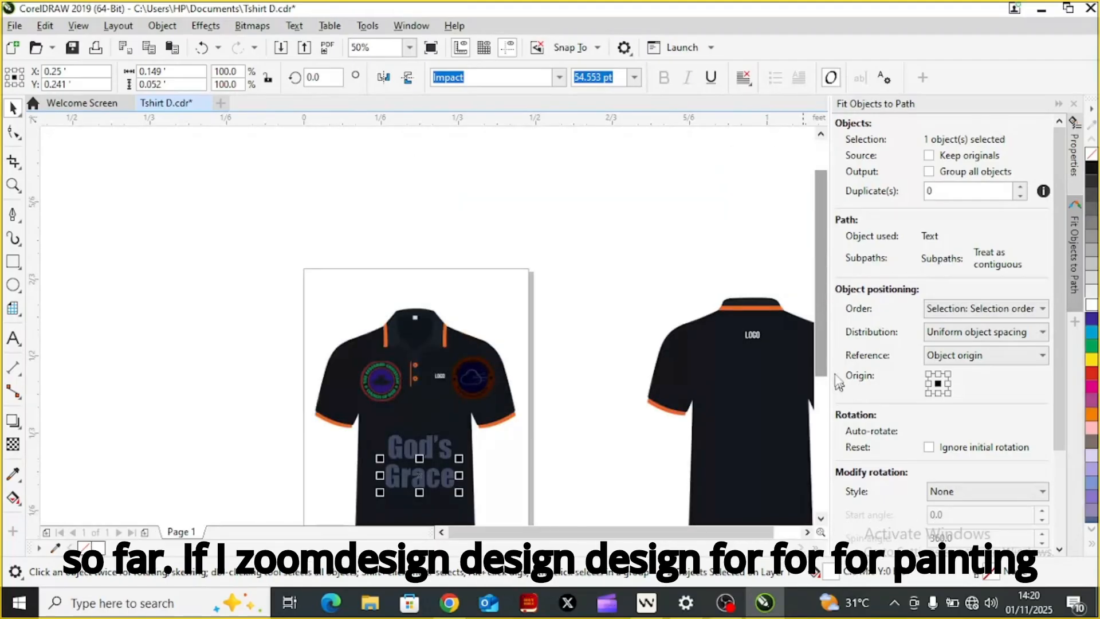
scroll(823, 367, "down", 1)
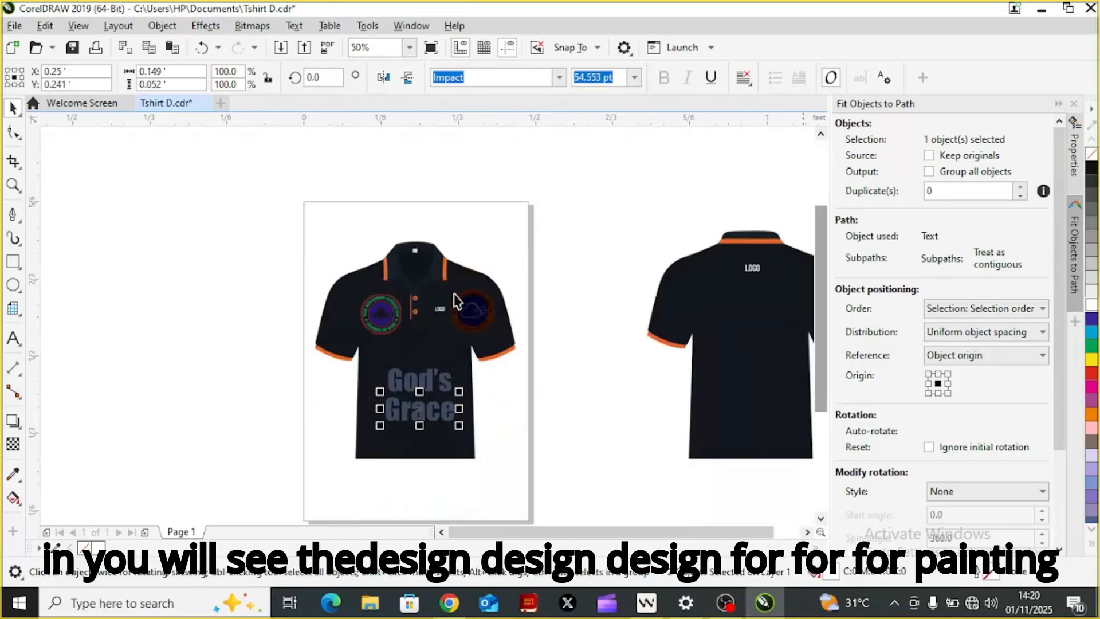
left_click(13, 186)
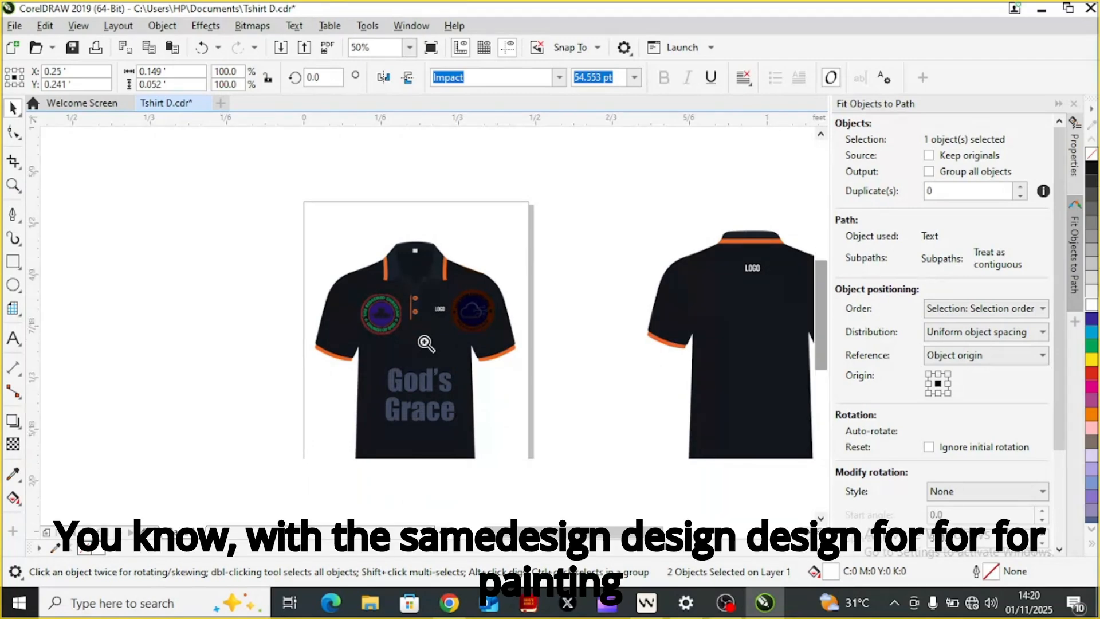
left_click(425, 343)
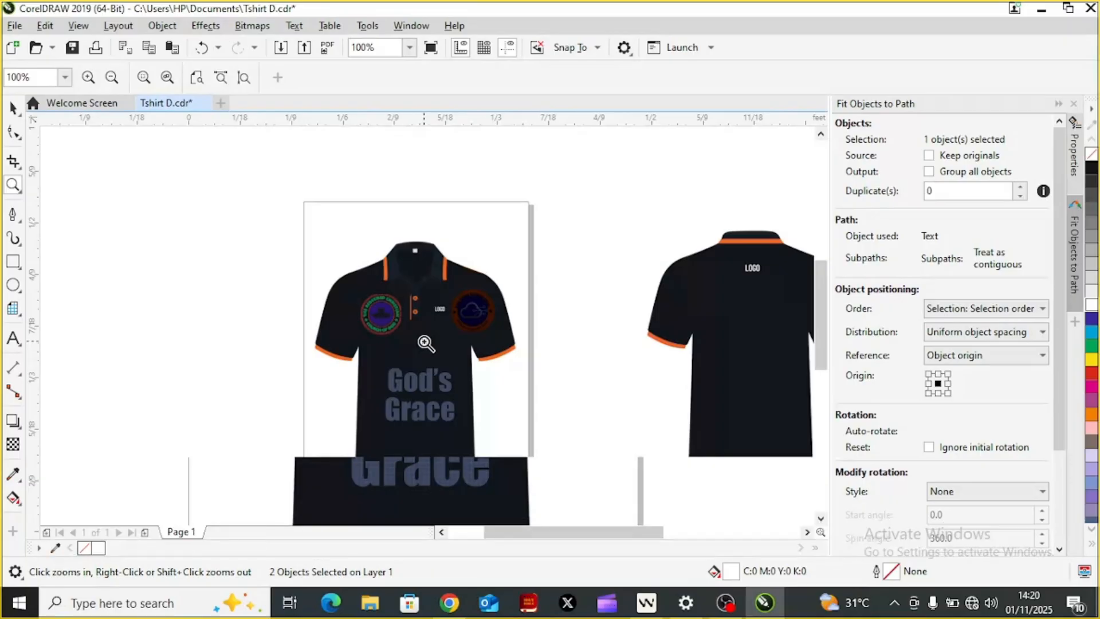
left_click(425, 342)
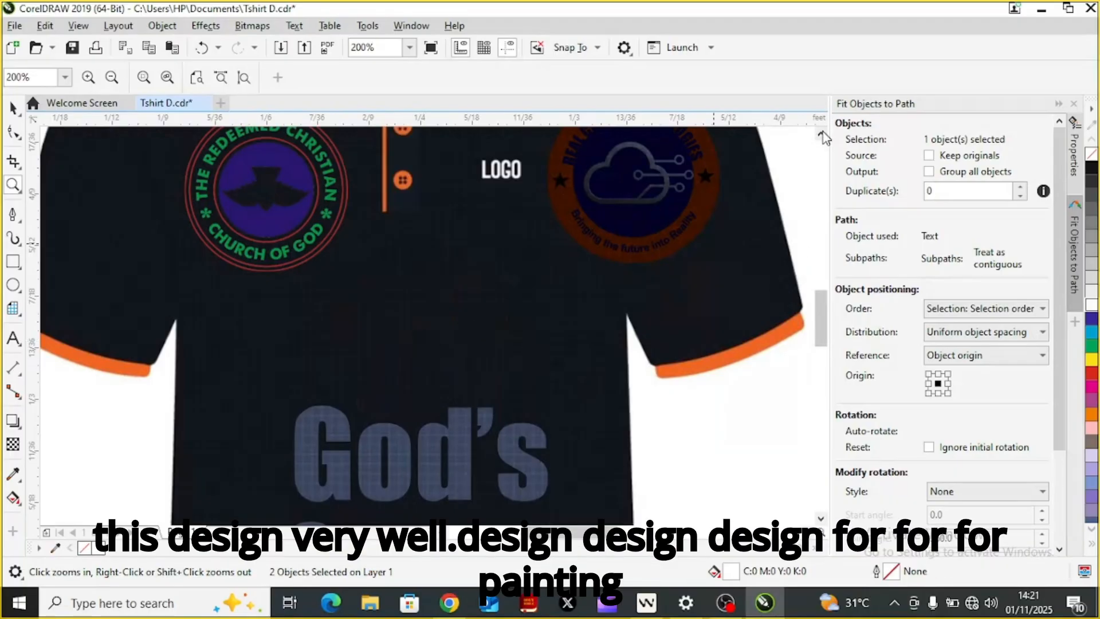
scroll(653, 229, "up", 3)
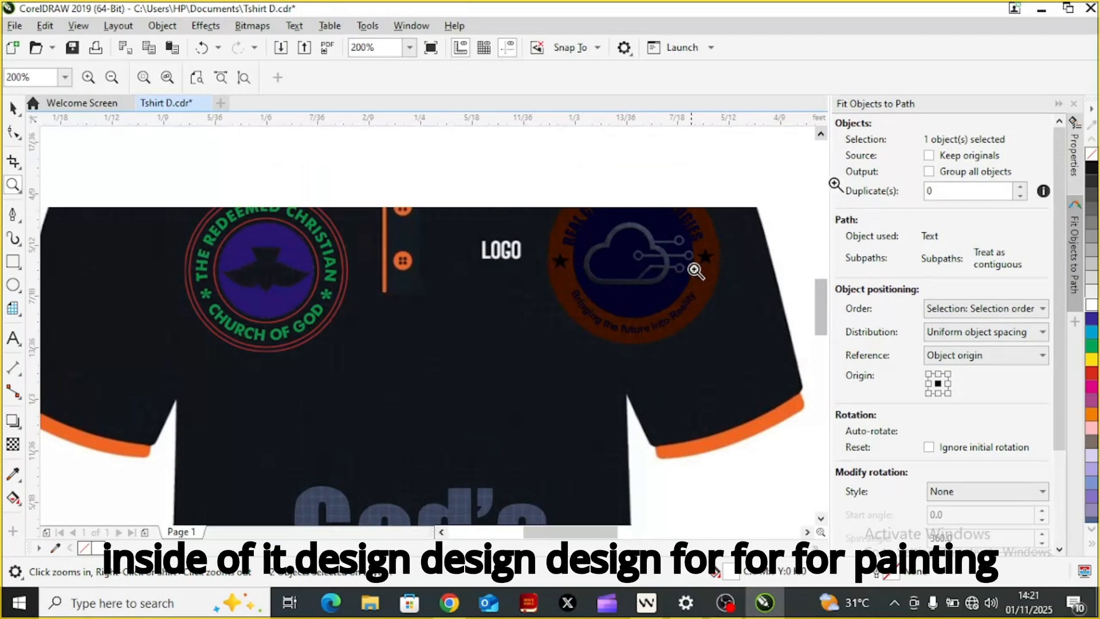
left_click(821, 136)
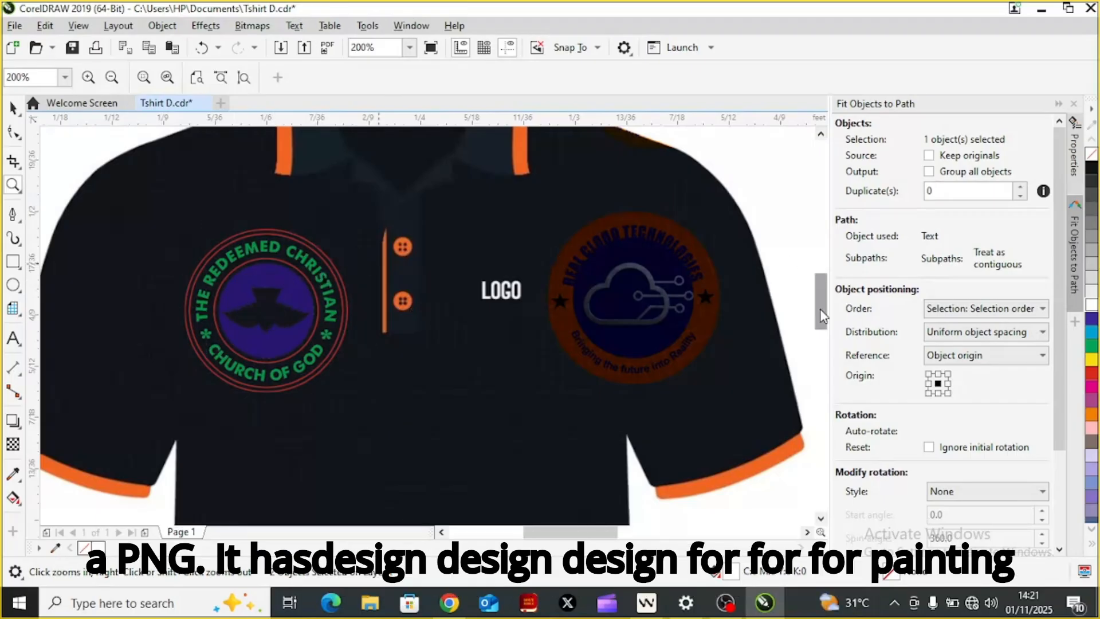
scroll(821, 317, "down", 3)
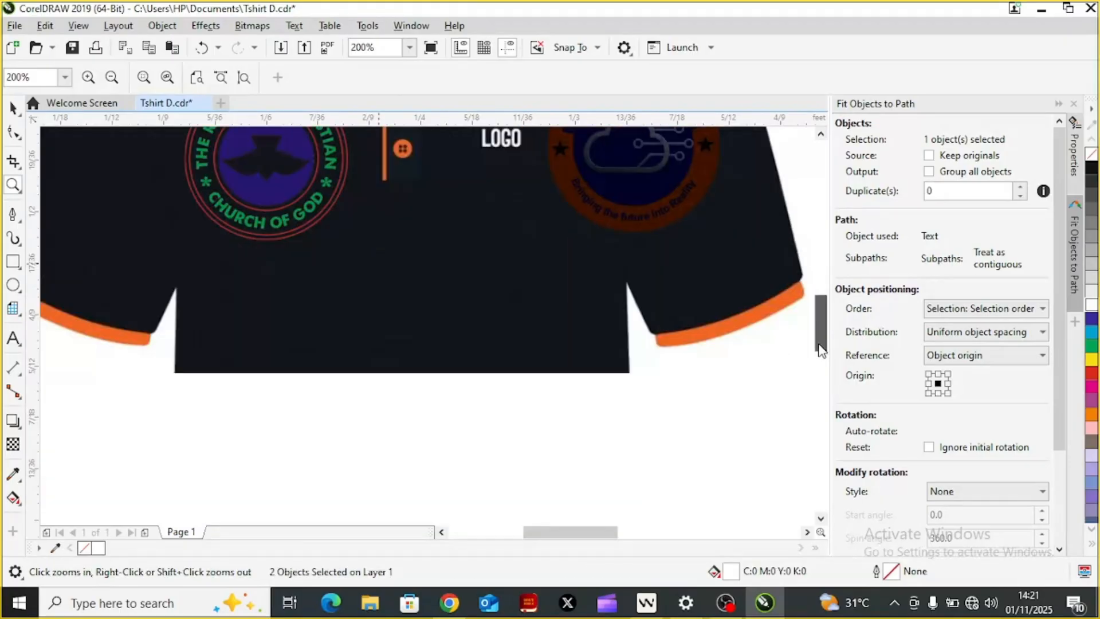
scroll(821, 349, "down", 2)
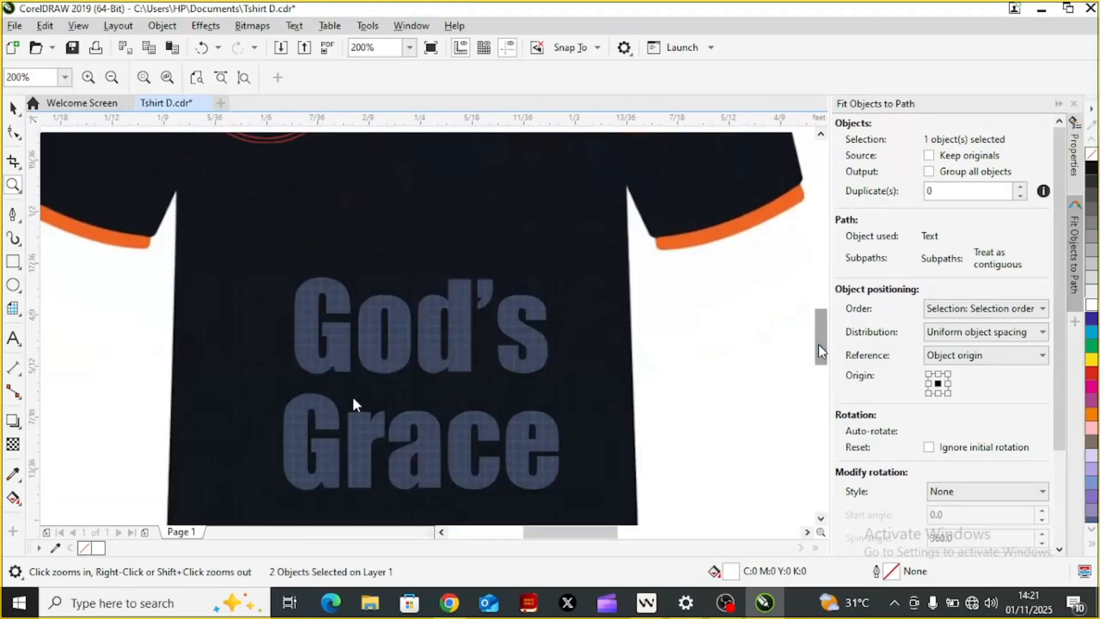